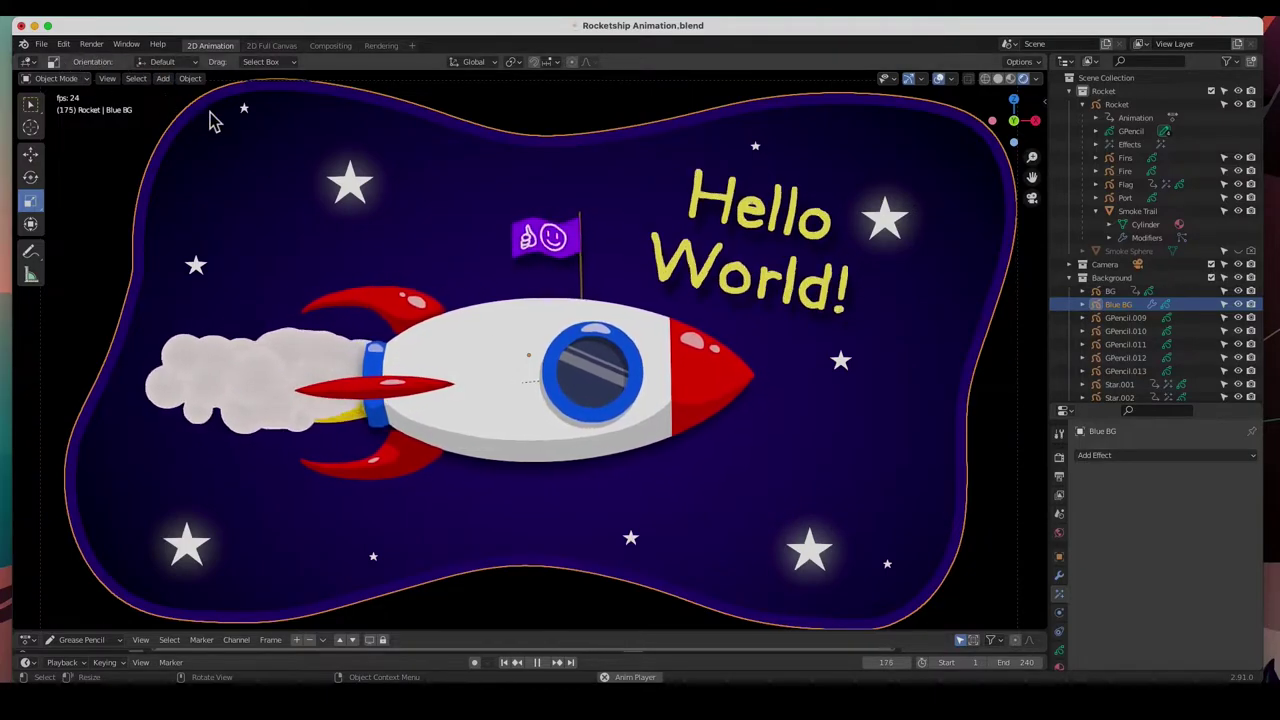
Stop the animation playback and open the recent file Rocketship3.blend, saving the changes to the current file
click(538, 662)
click(42, 46)
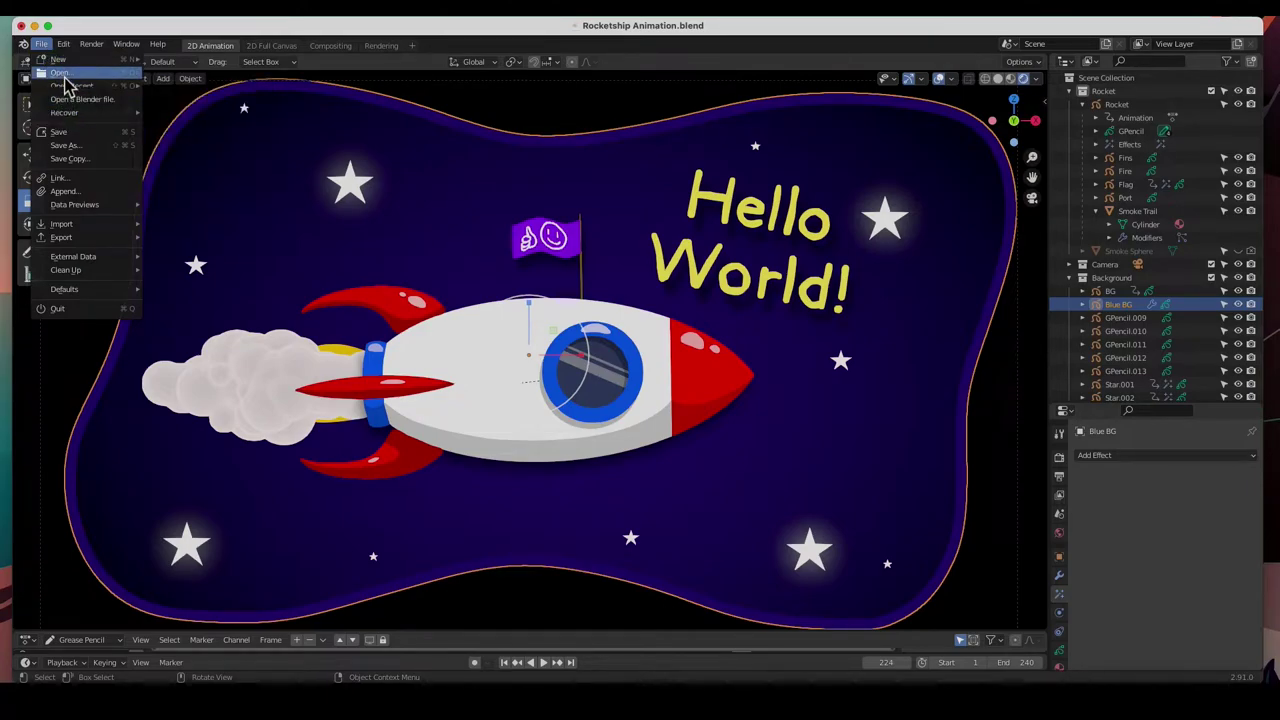
mouse_move(64, 88)
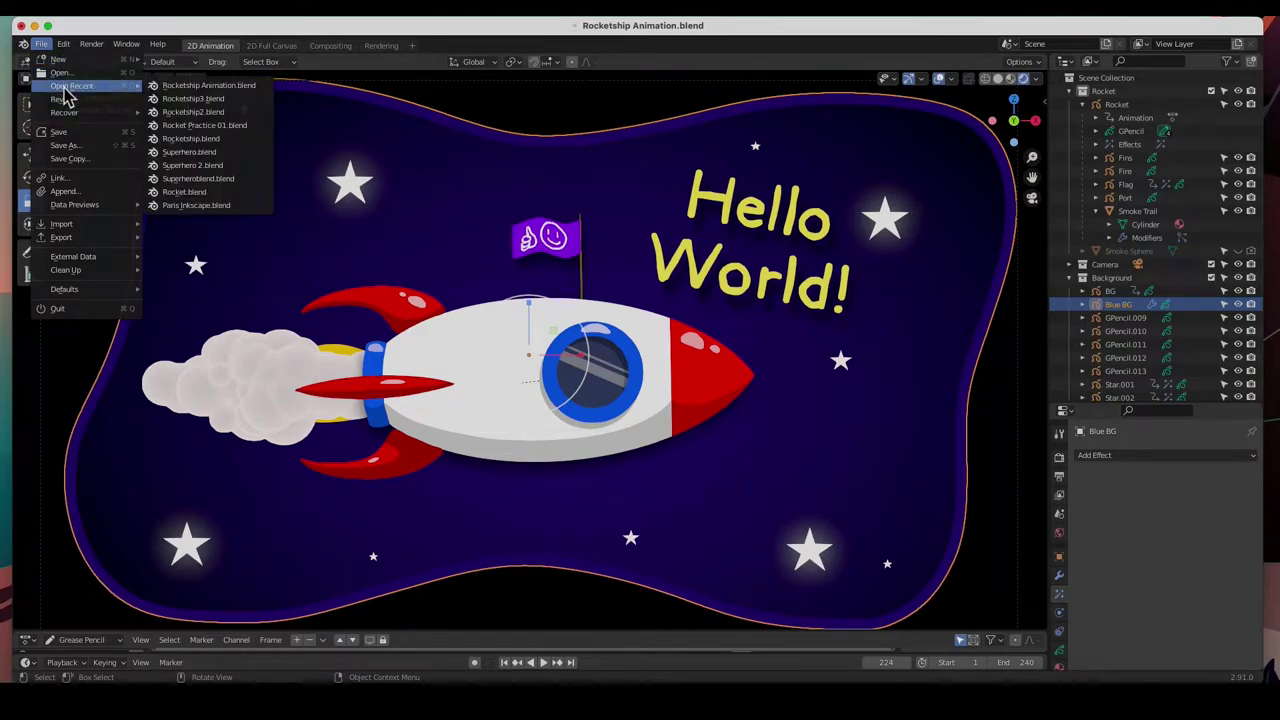
click(188, 100)
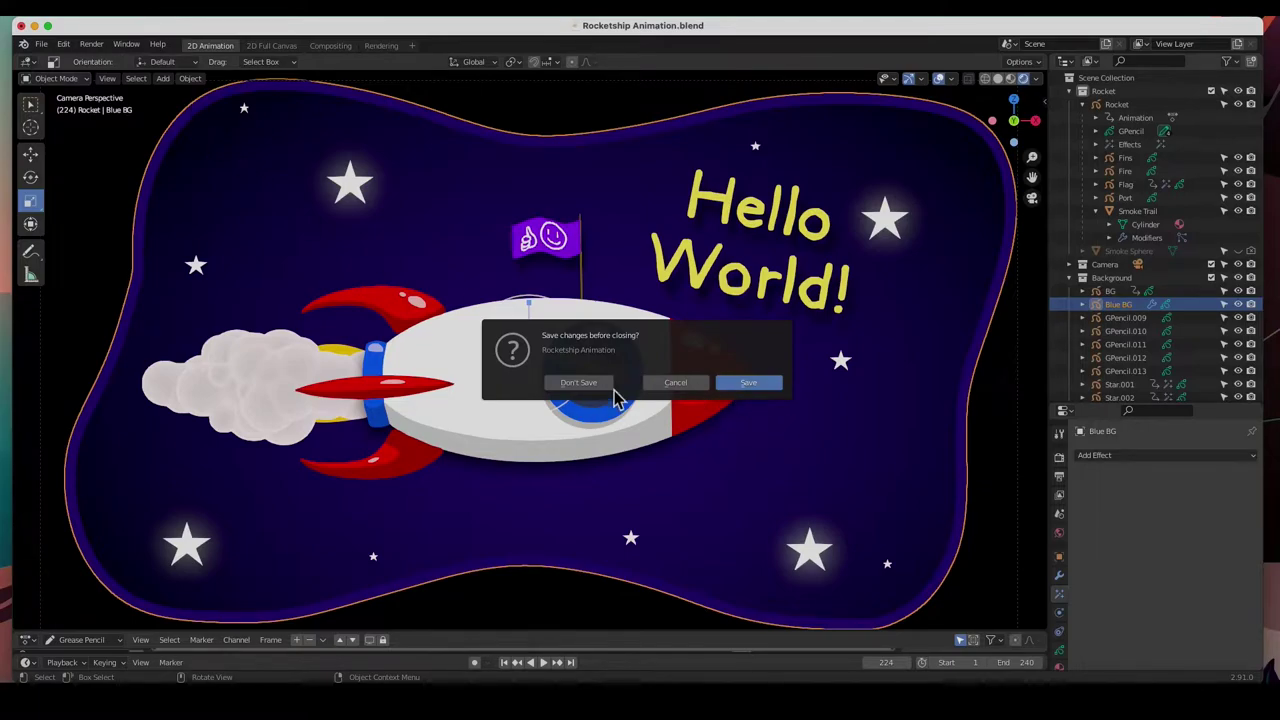
click(746, 386)
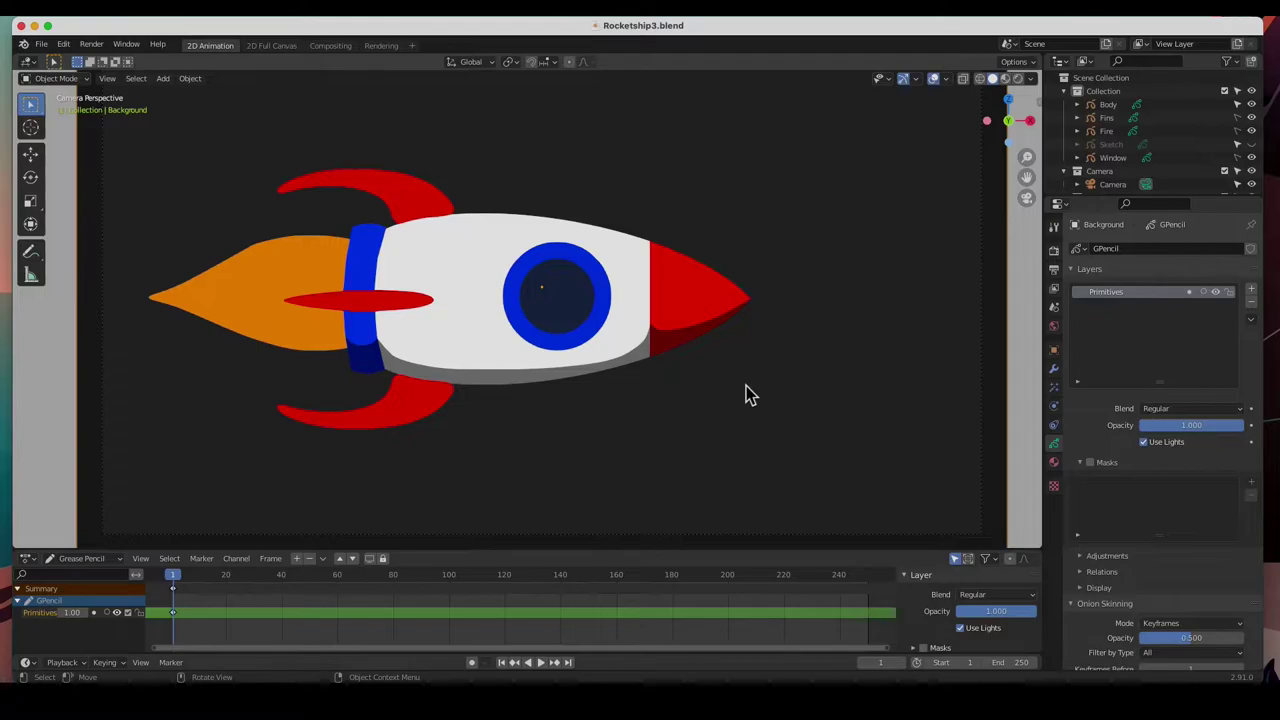
Select the Window object and add a layer named Window Shadow between its Glass and Window layers
scroll(606, 370, up, 1)
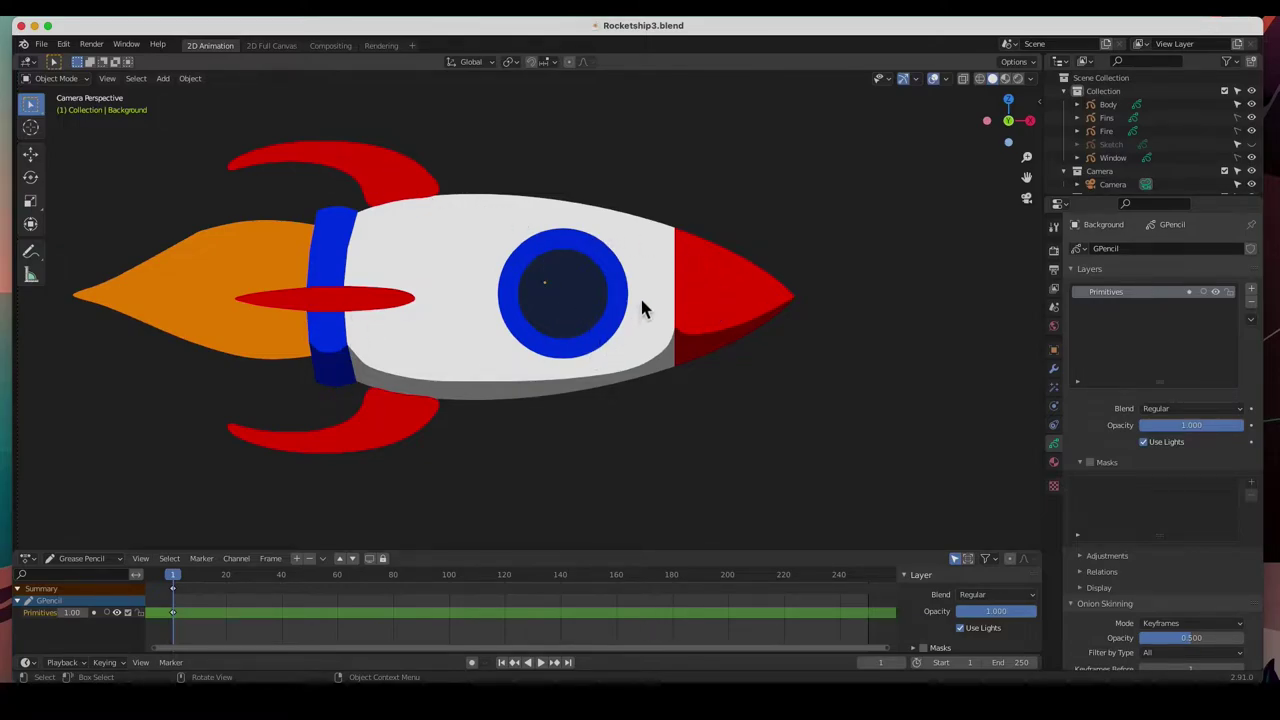
click(1108, 105)
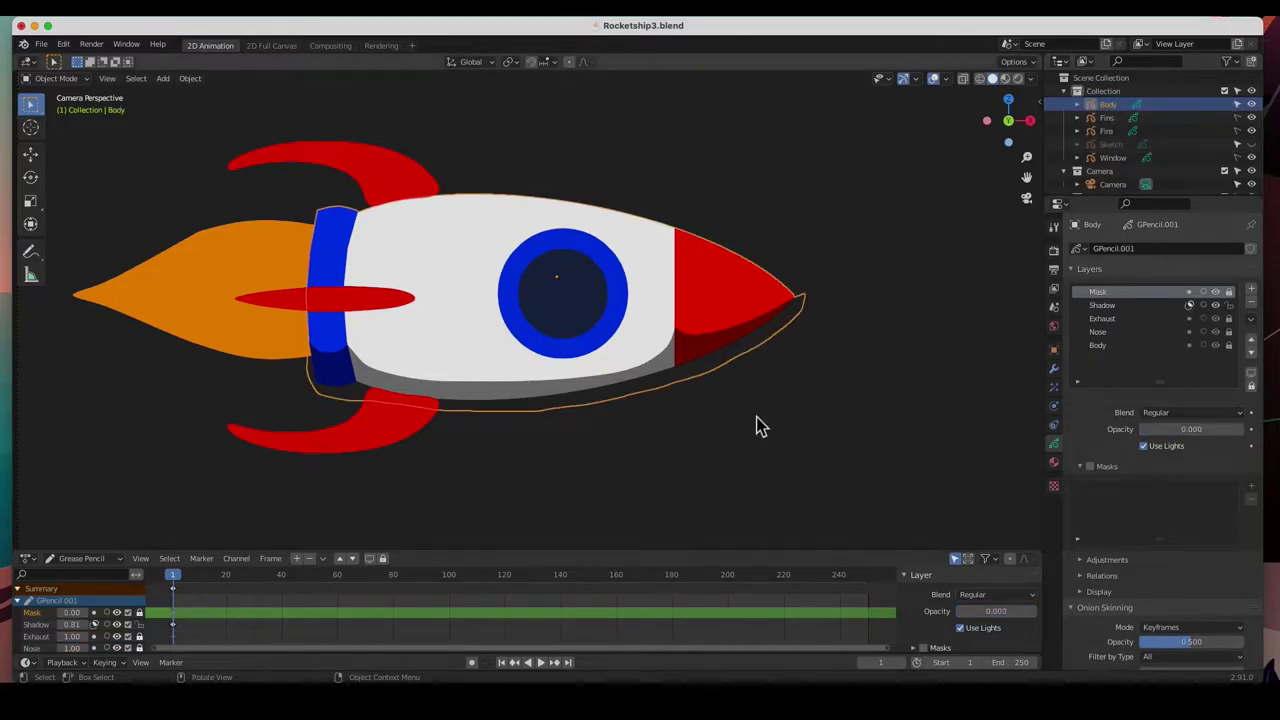
click(1110, 158)
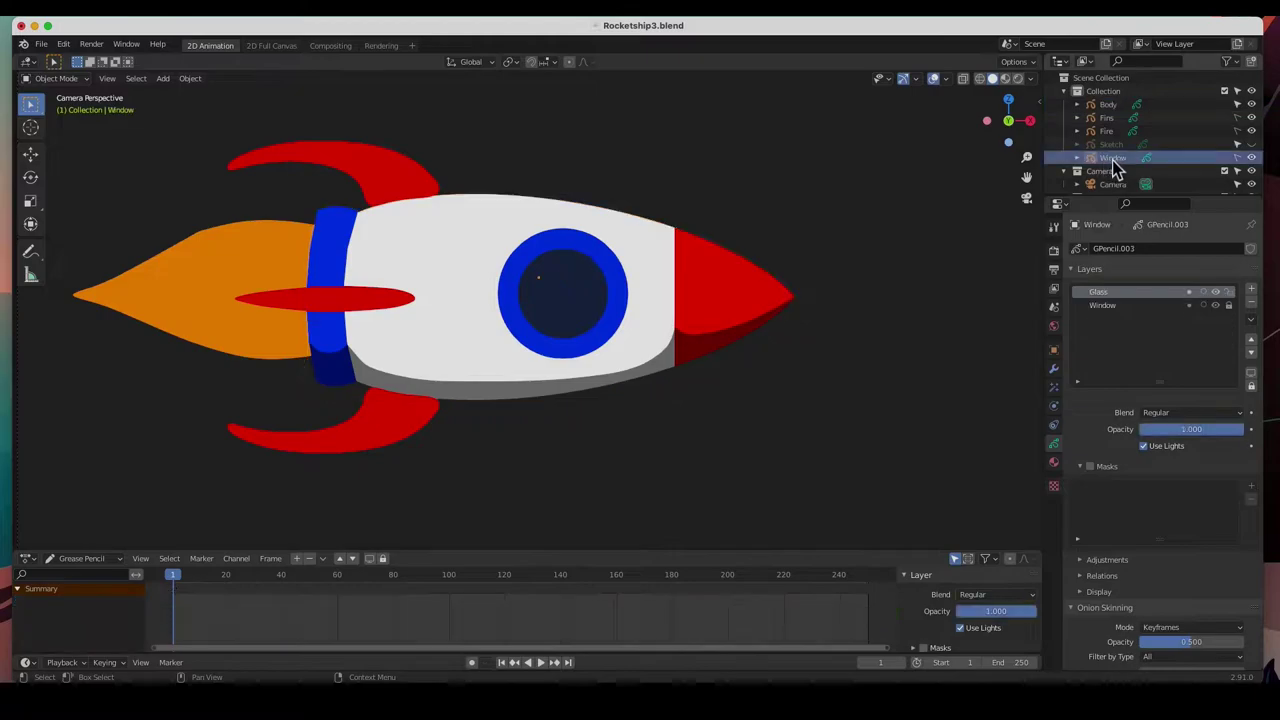
click(1251, 289)
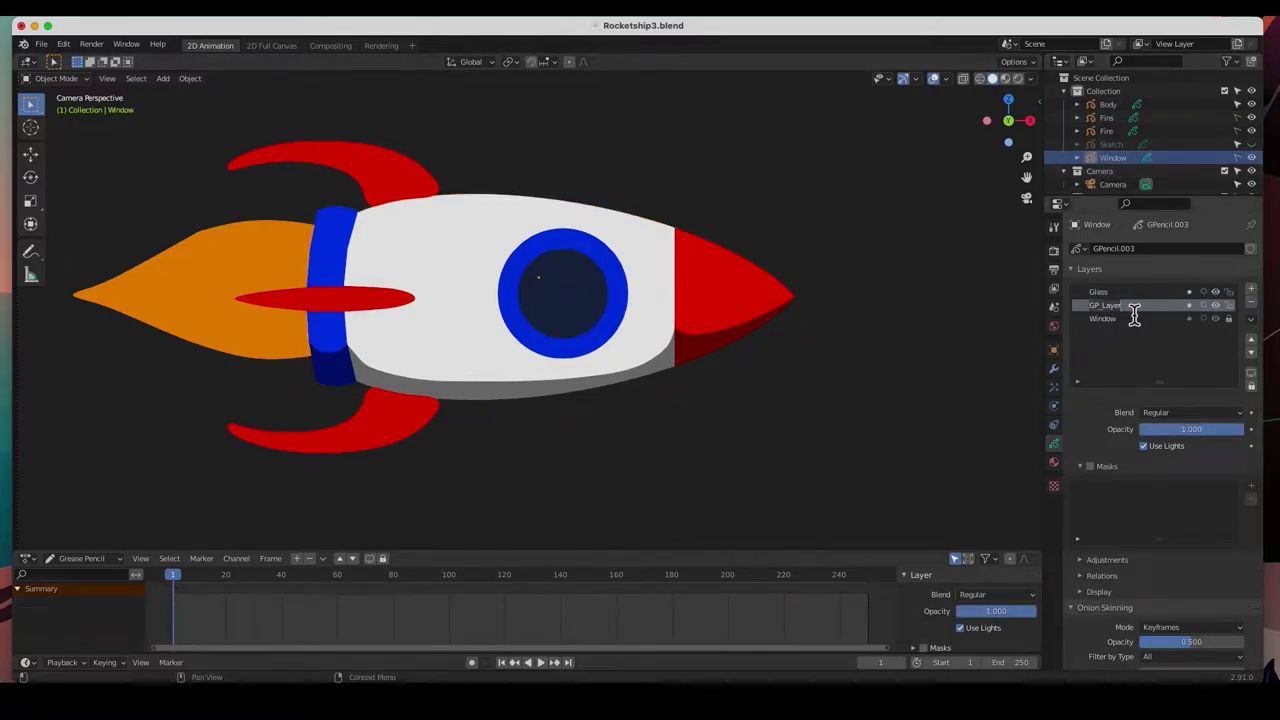
text(W)
key(Return)
Hide the Glass layer, then make Body unselectable and Window selectable so the Window object can be selected in the viewport
click(1216, 291)
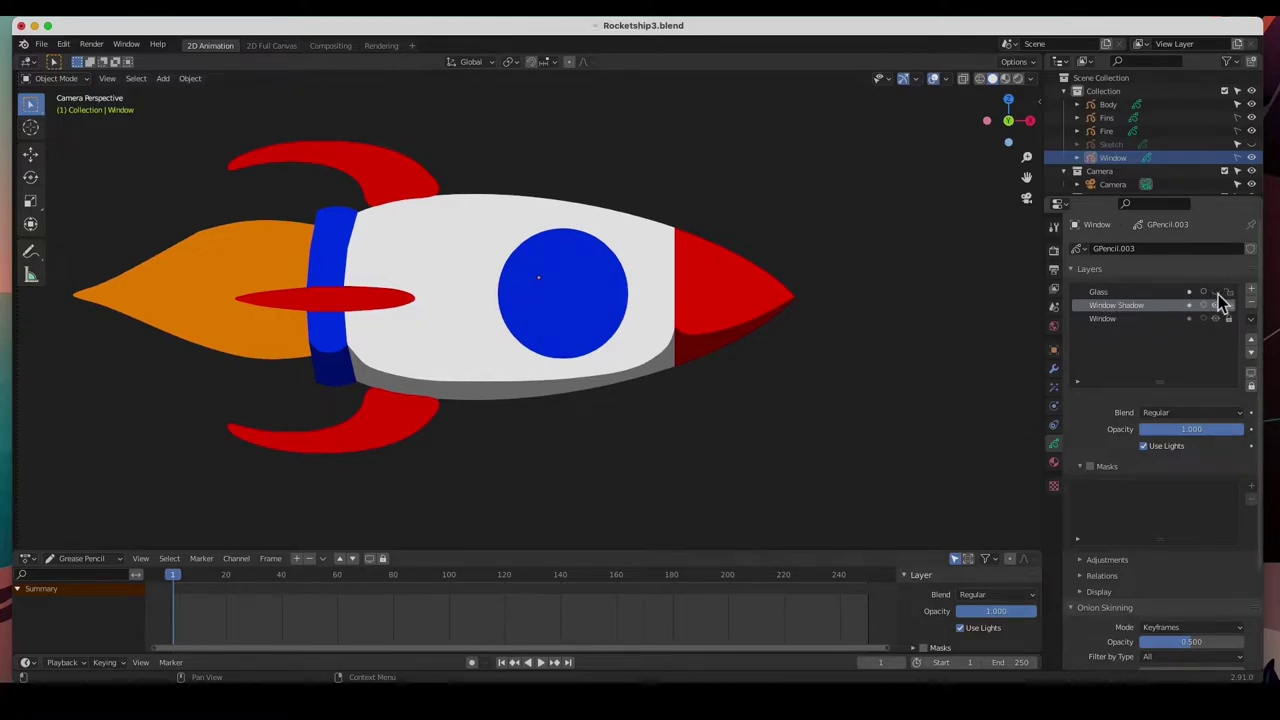
click(621, 269)
click(617, 275)
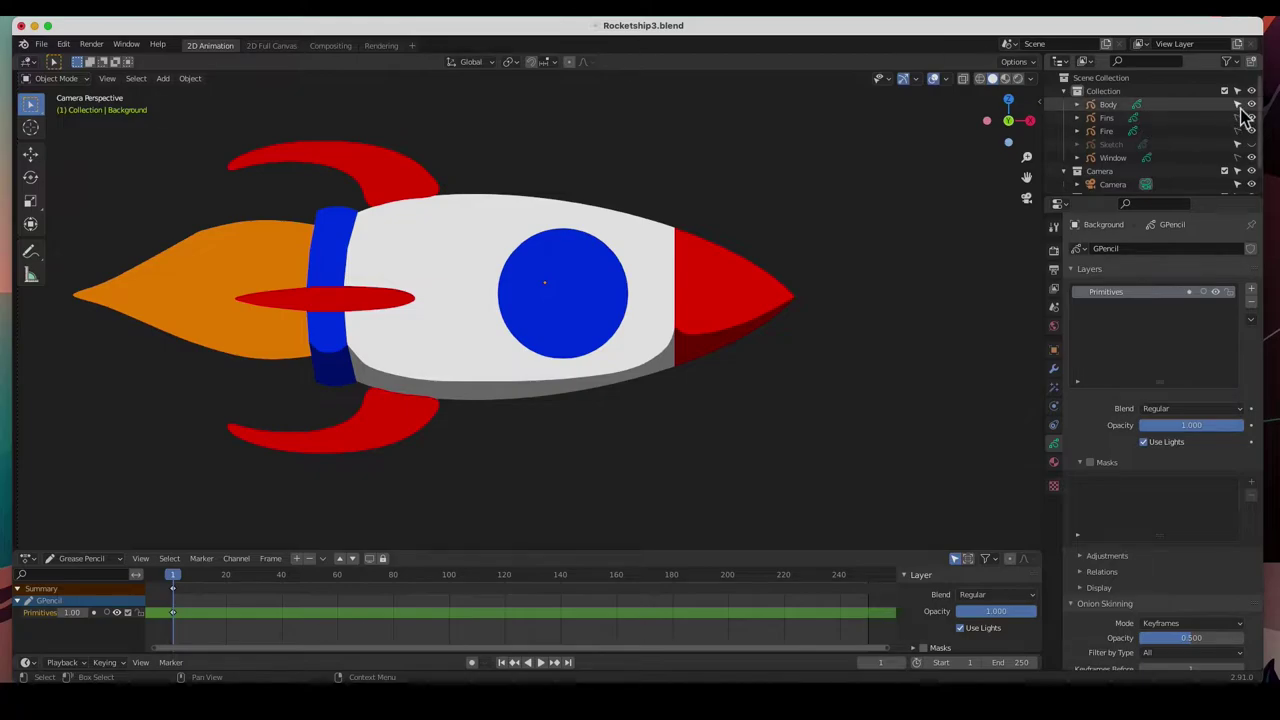
drag(1238, 107, 1243, 165)
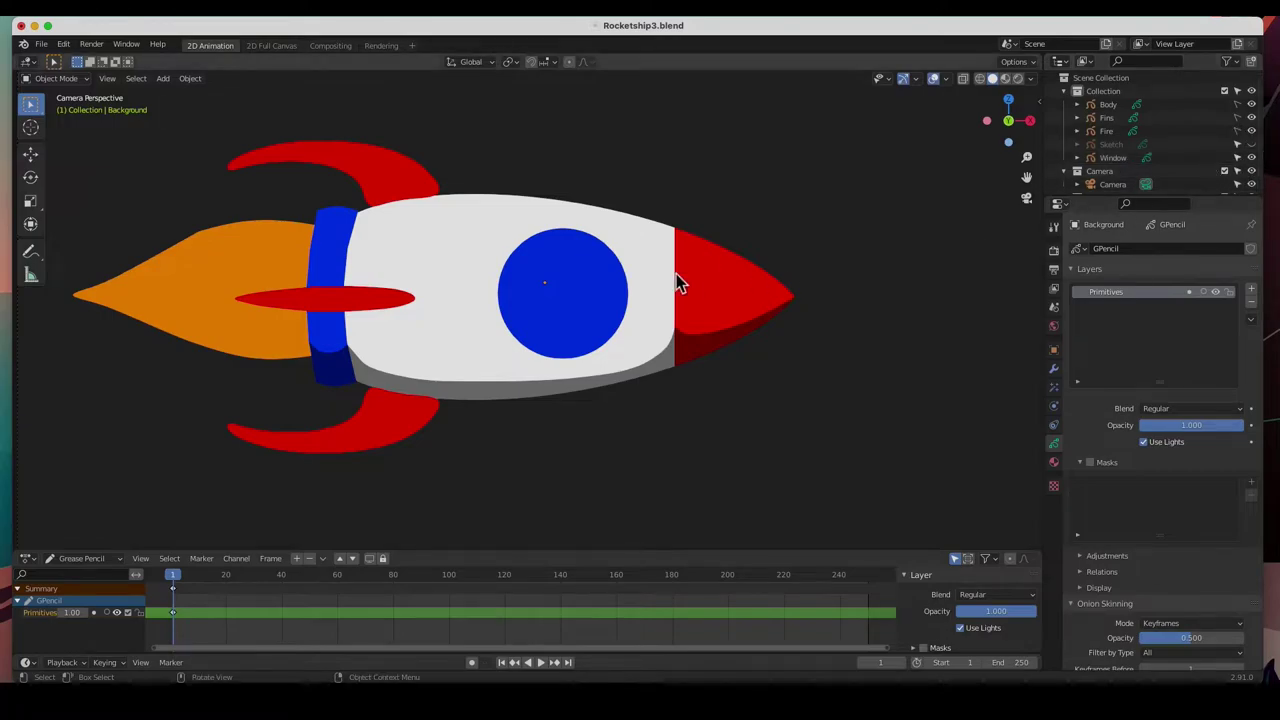
click(614, 264)
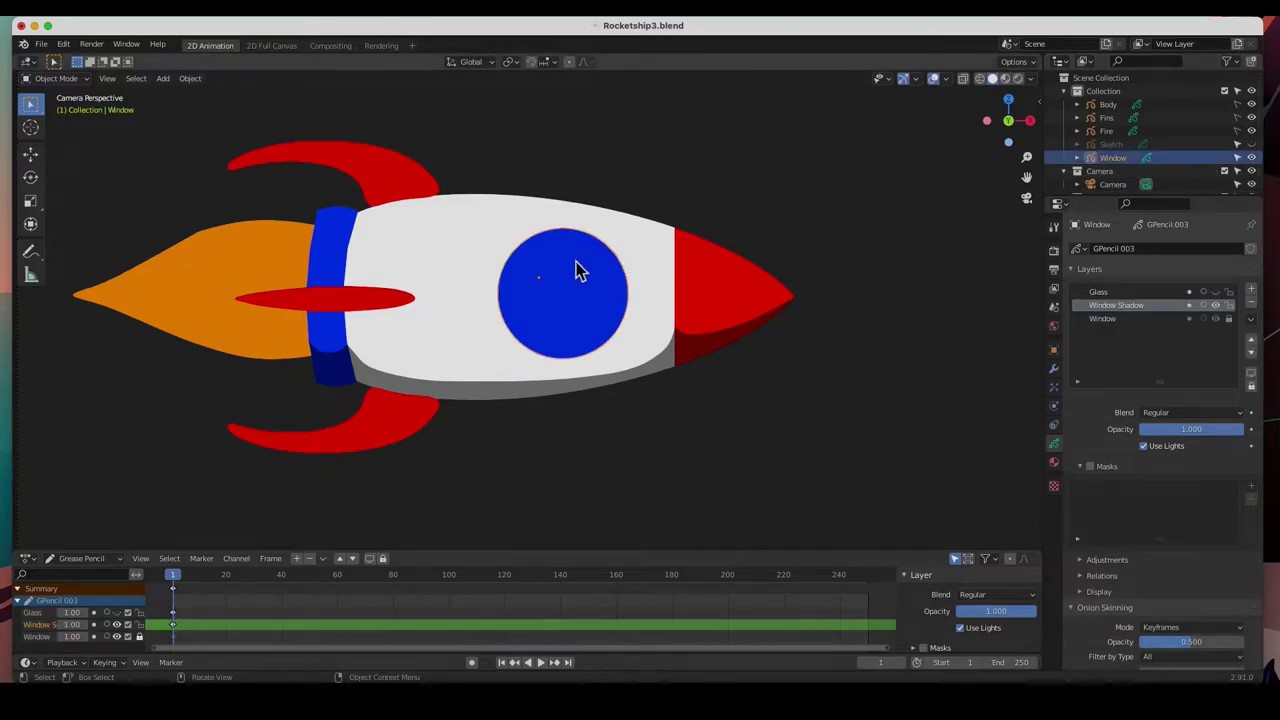
In Edit Mode, copy the blue window circle and paste it into the Window Shadow layer with the Window layer hidden
click(55, 78)
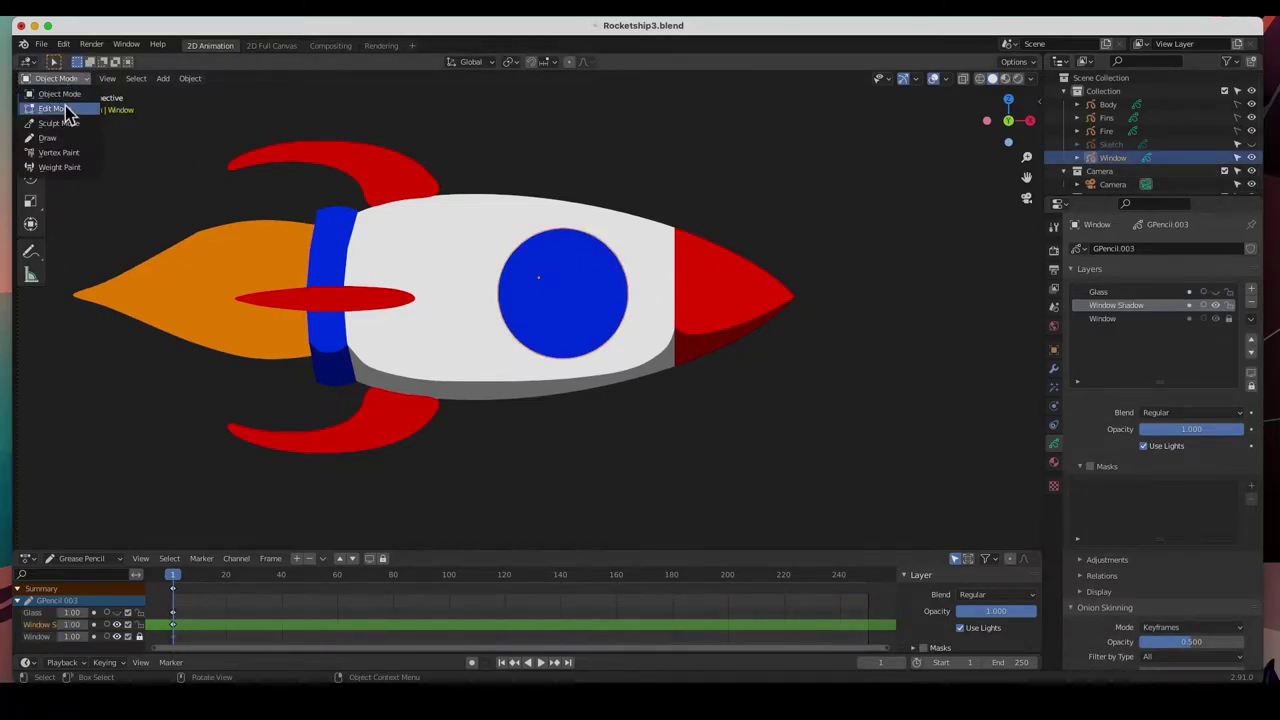
click(72, 108)
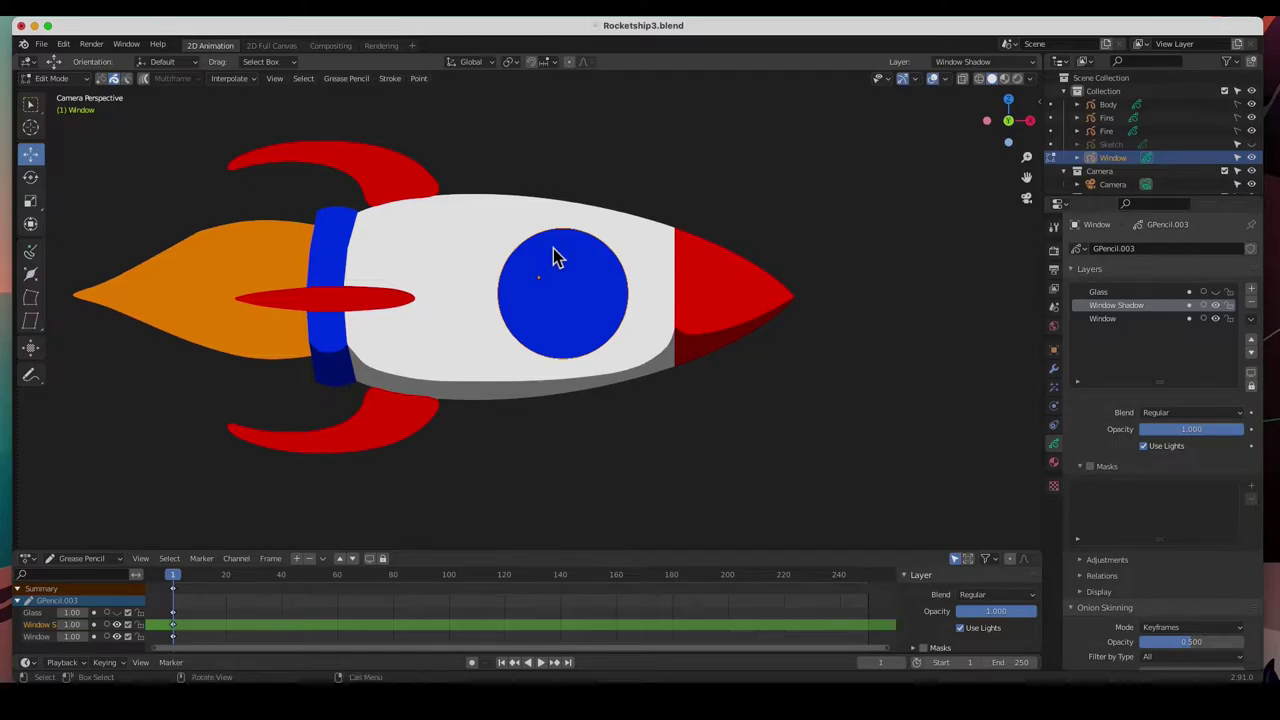
click(1216, 319)
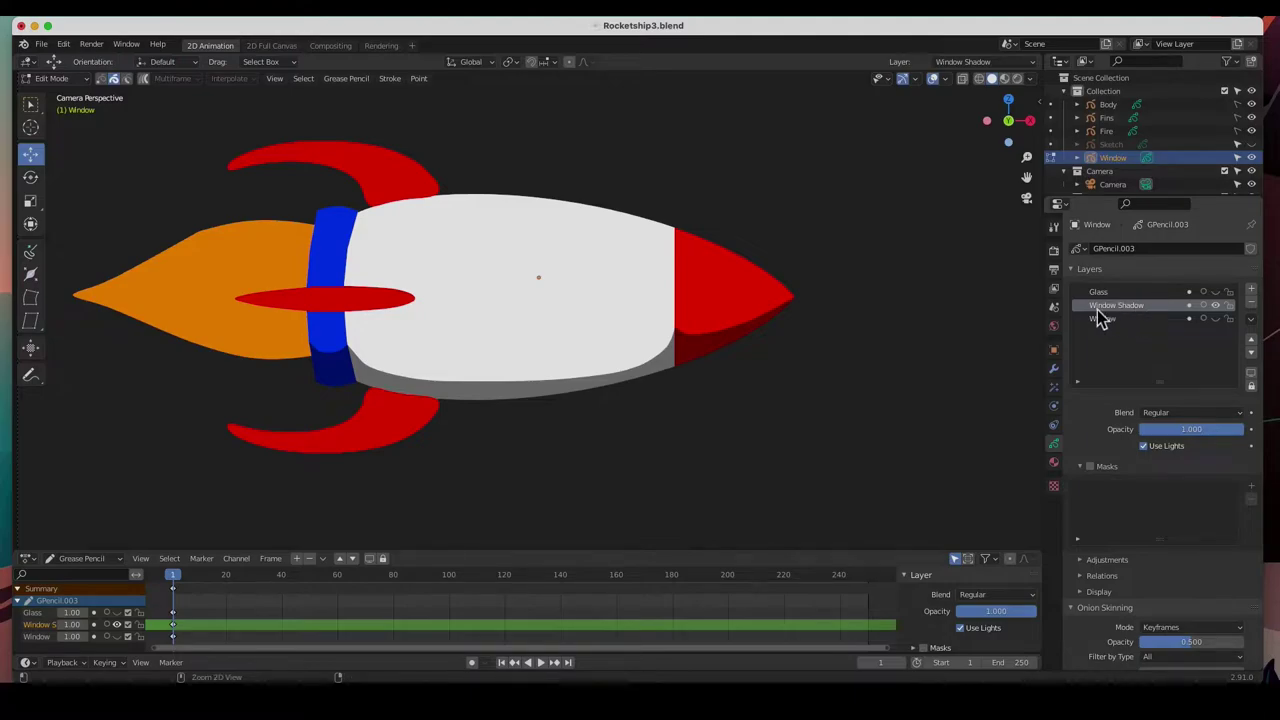
key(ctrl+v)
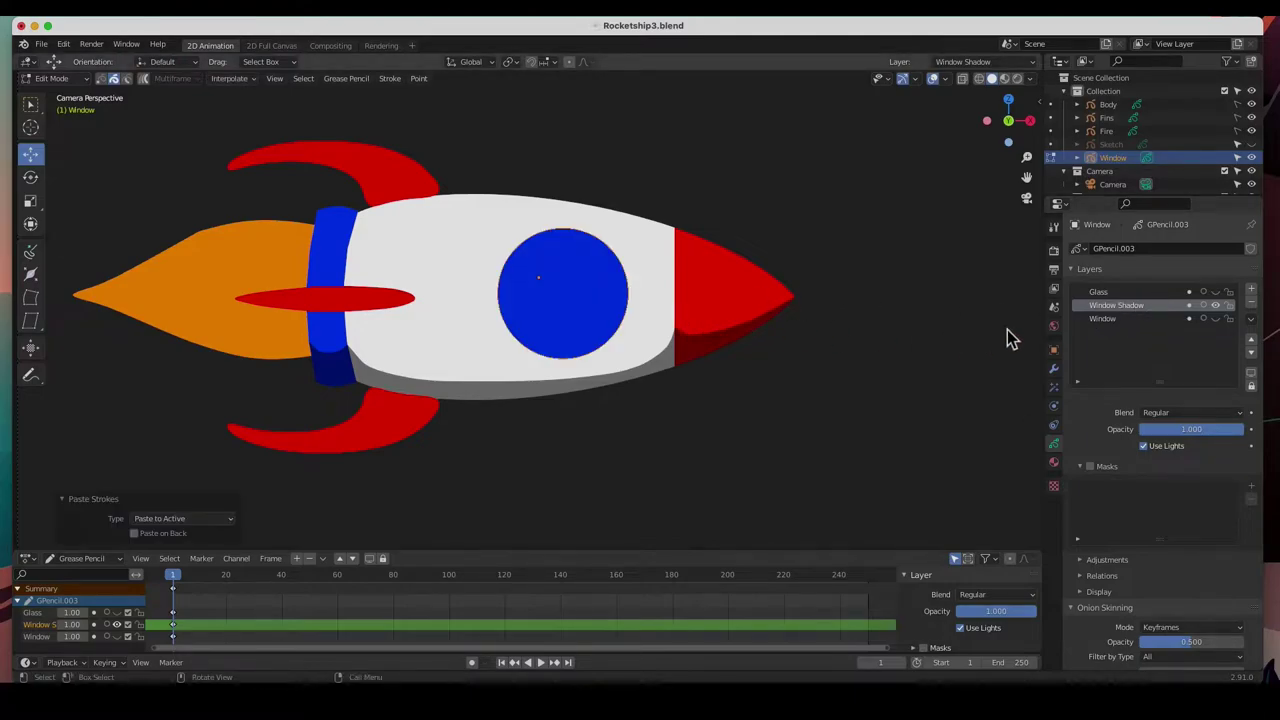
Add a new material to the Window object with Fill enabled and Stroke disabled
click(1054, 463)
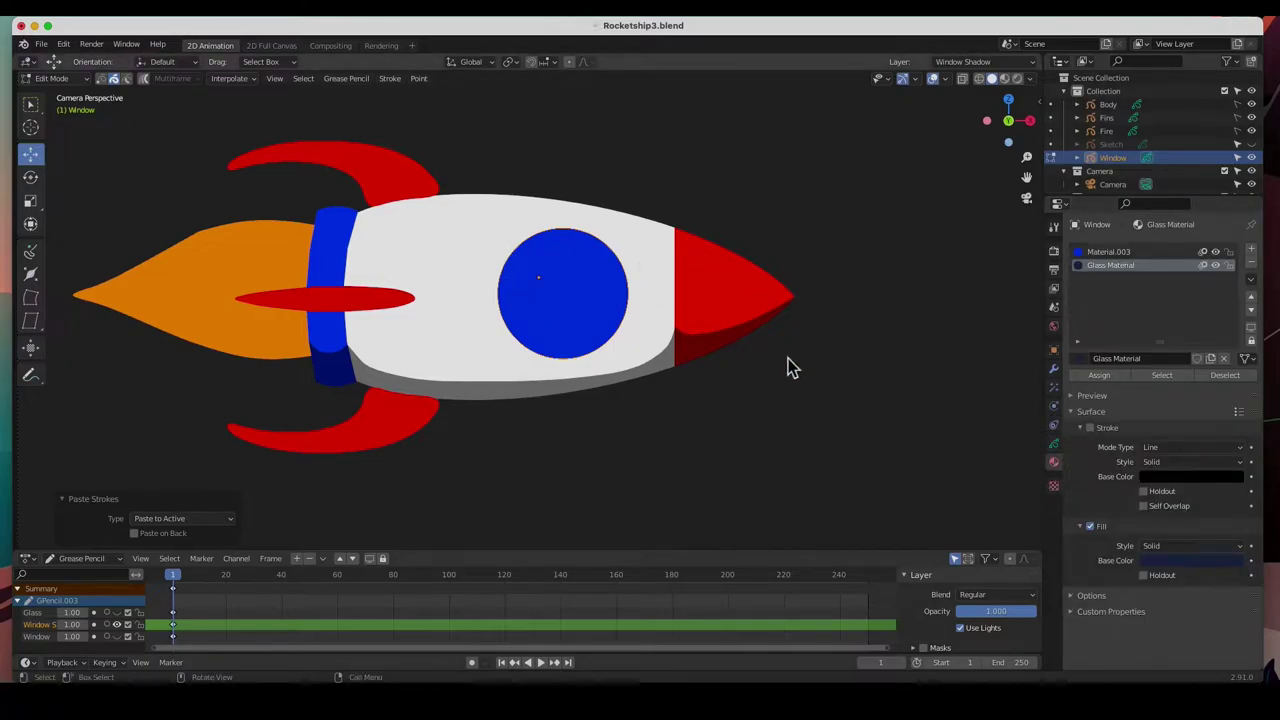
click(1251, 249)
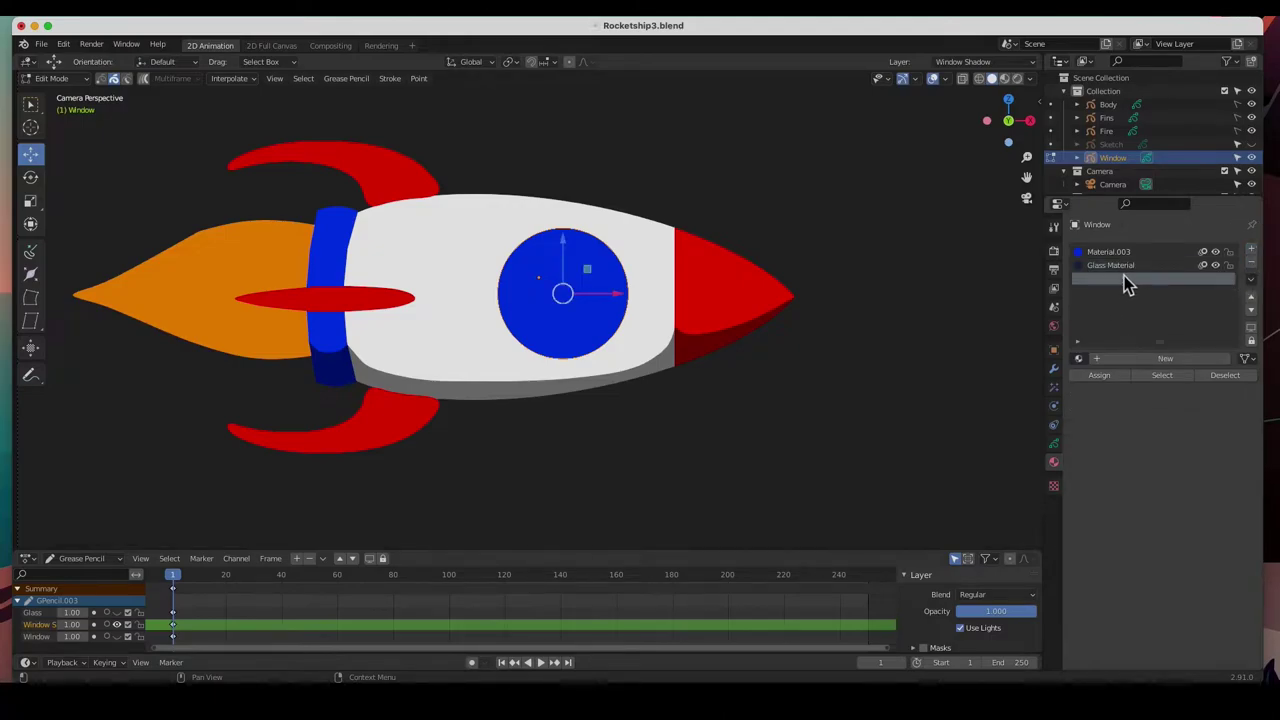
click(1100, 361)
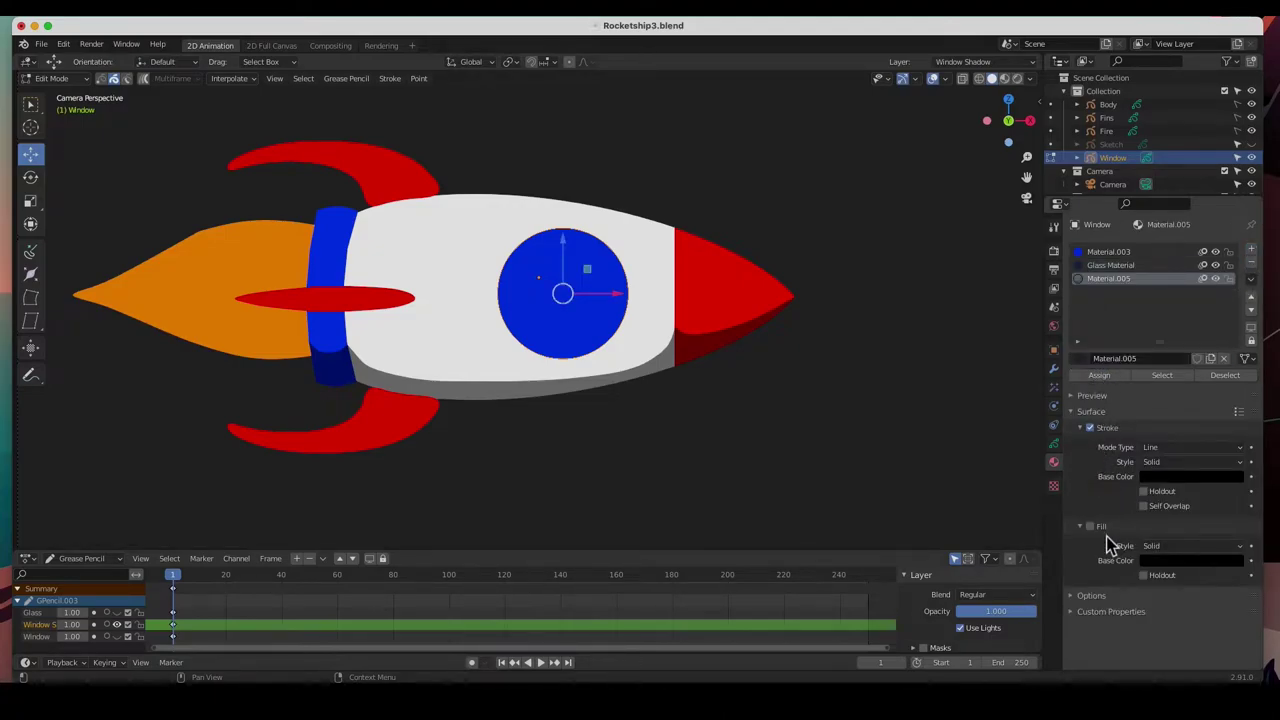
click(1090, 527)
click(1090, 428)
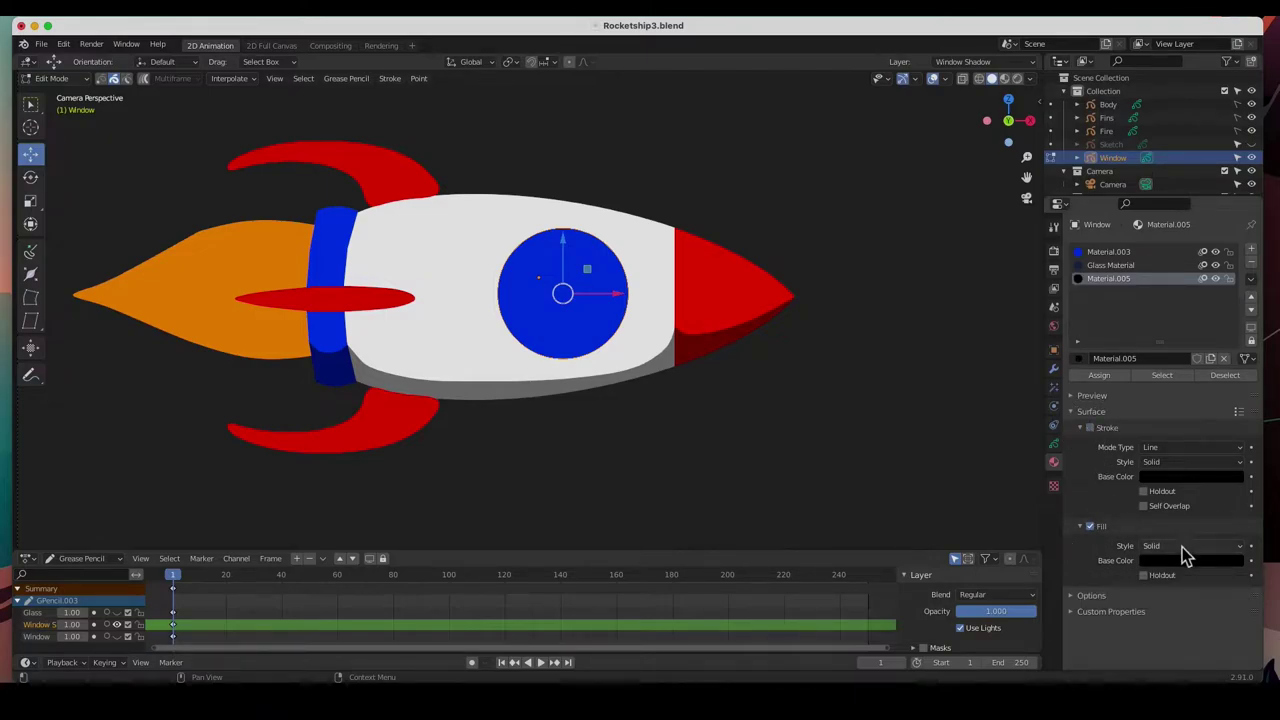
Rename the new material Shadow.001 and assign it to the pasted circle
double_click(1106, 282)
text(Shadow.001)
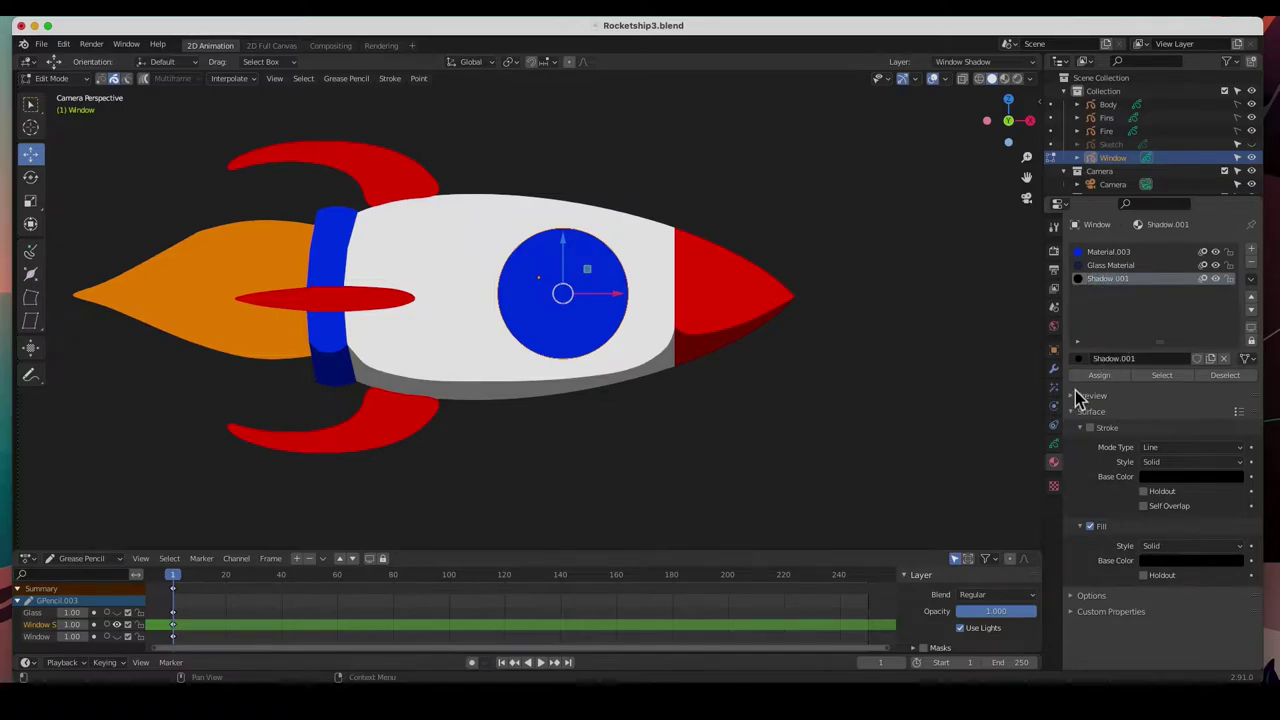
click(1112, 378)
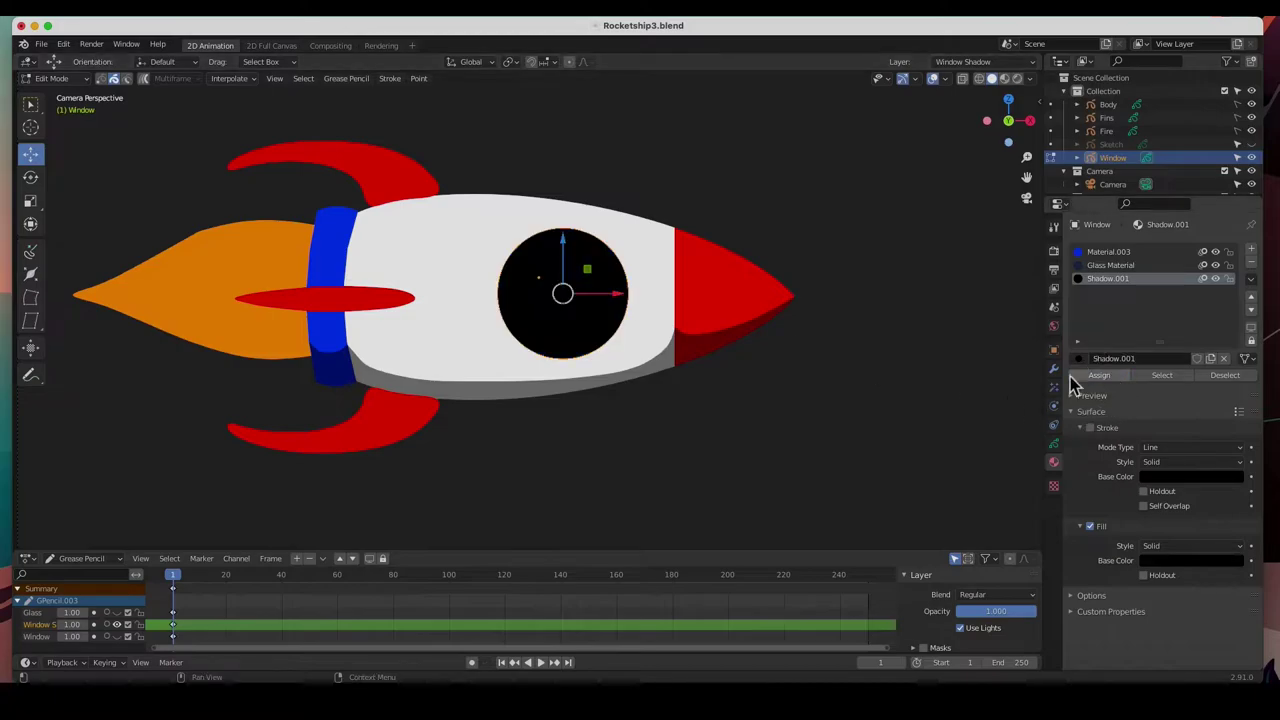
Move the Window Shadow layer below the Window layer and lock the Window layer
click(1054, 446)
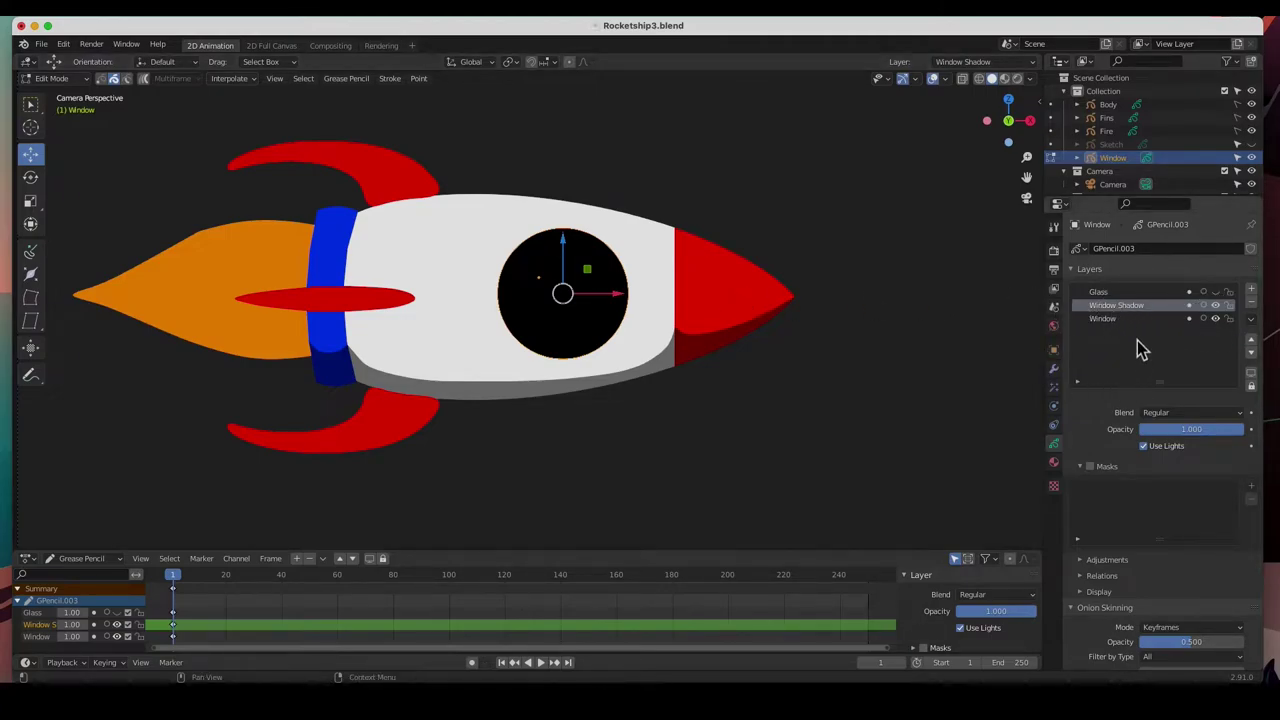
click(1252, 355)
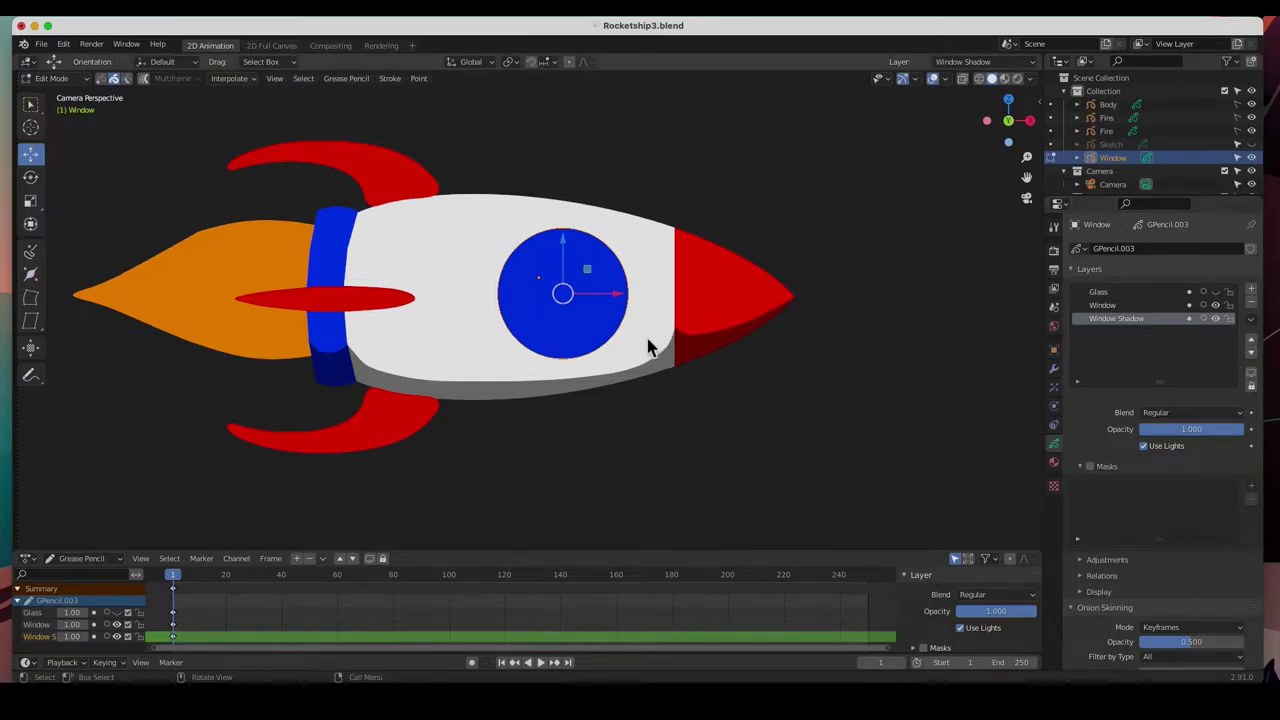
drag(564, 308, 552, 325)
key(ctrl+z)
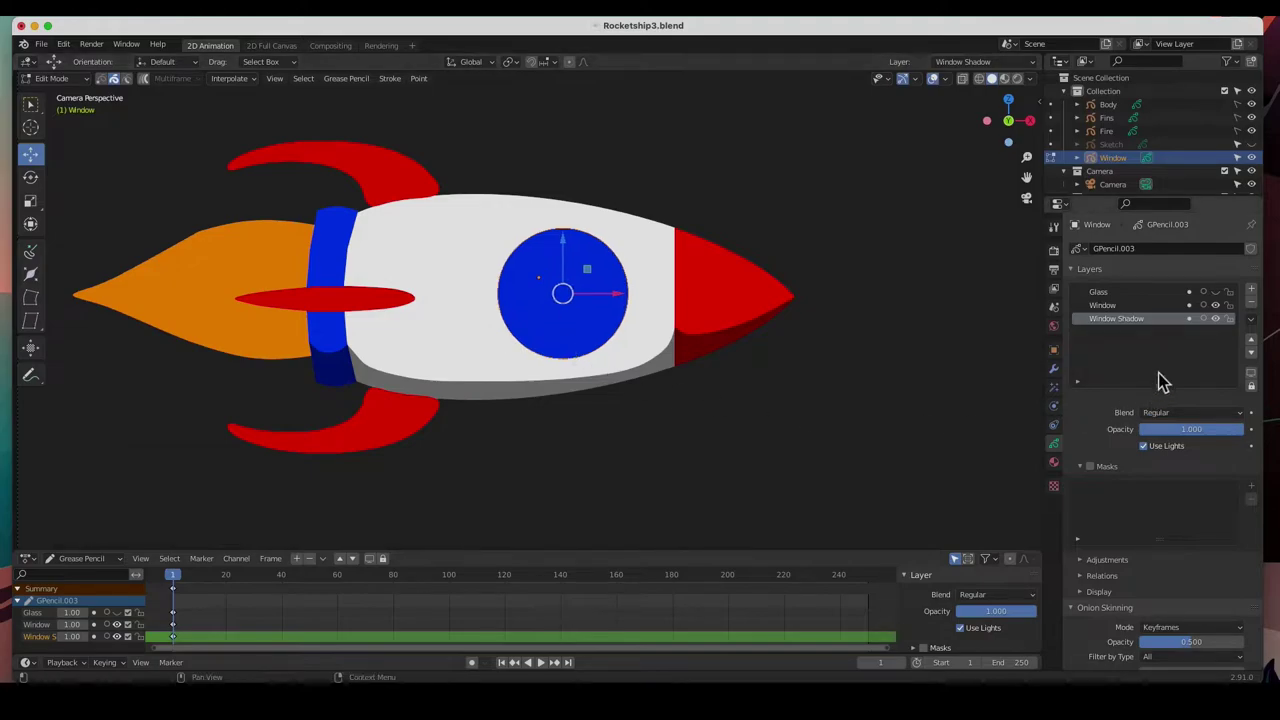
click(1229, 305)
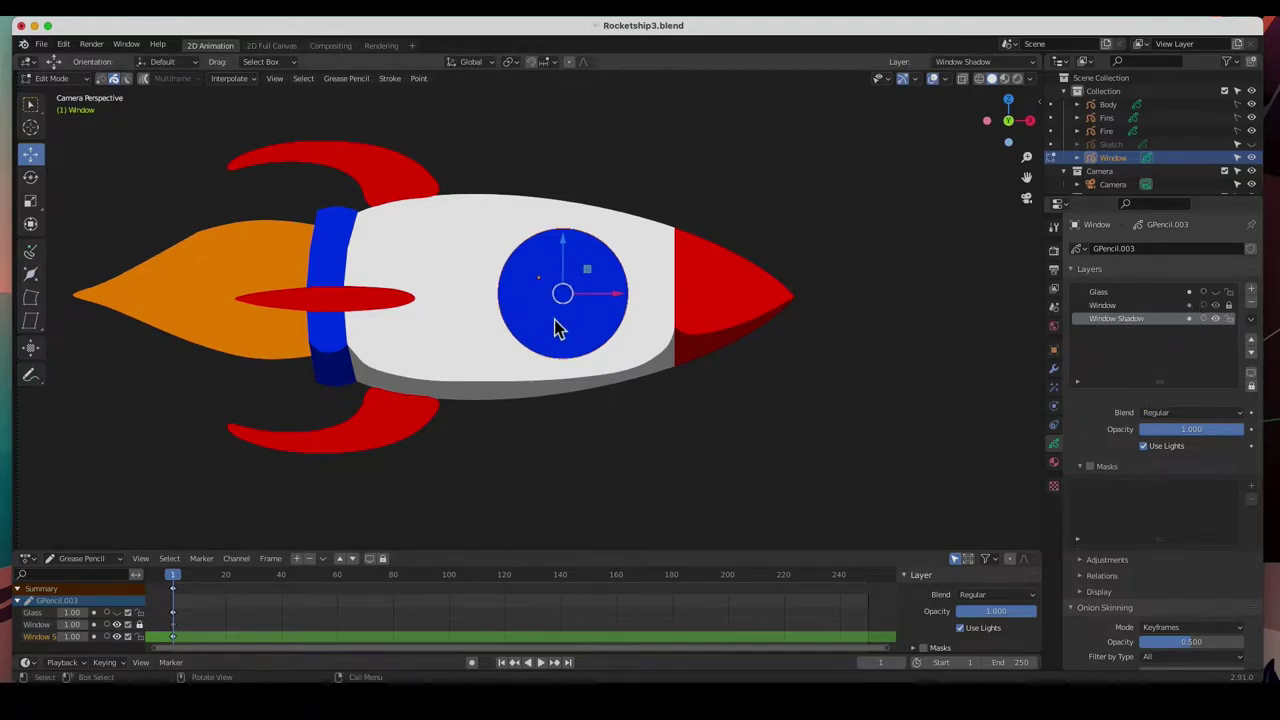
Offset the shadow circle by about -0.038 m in X and -0.093 m in Z, and set its layer opacity to 0.516
drag(564, 310, 562, 314)
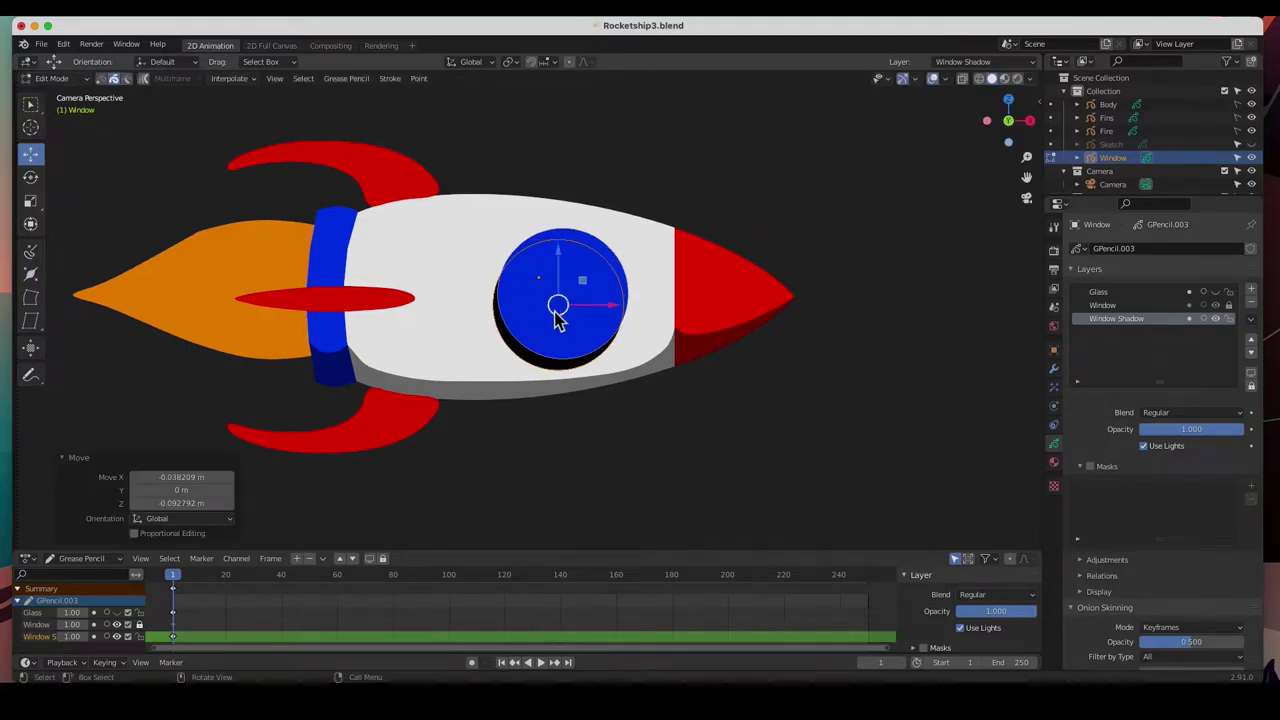
drag(1212, 430, 1166, 430)
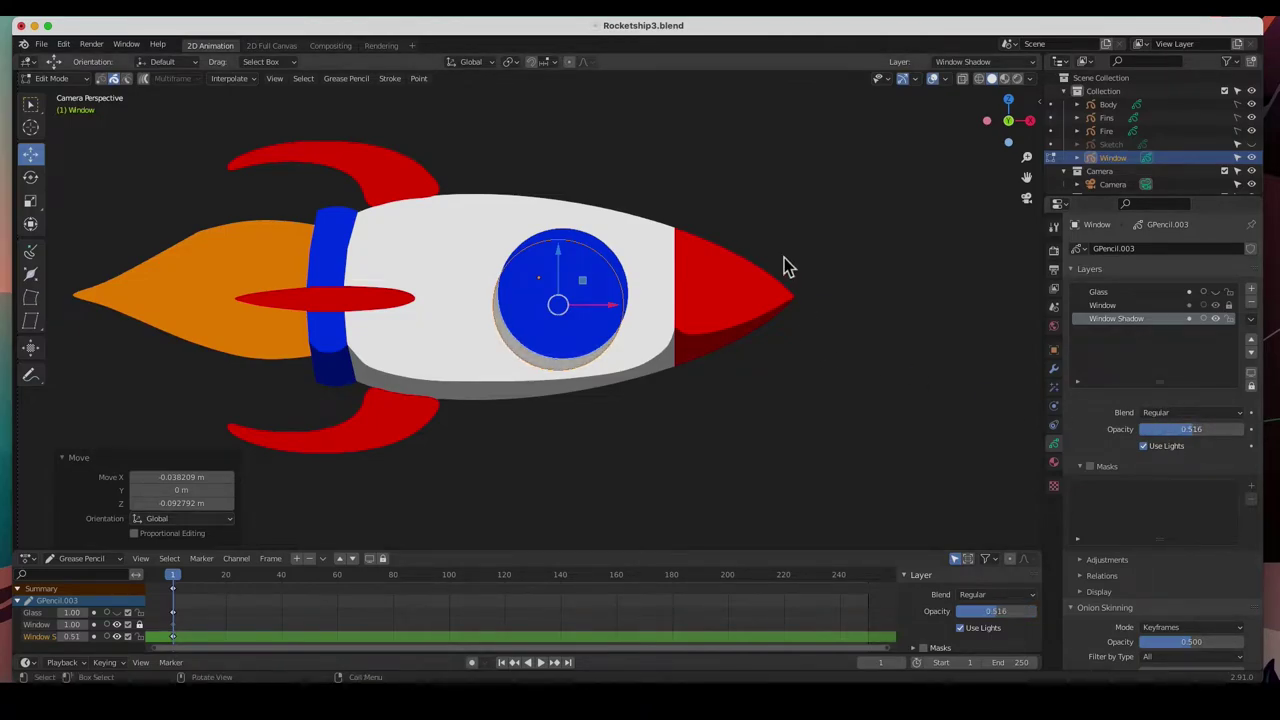
click(593, 288)
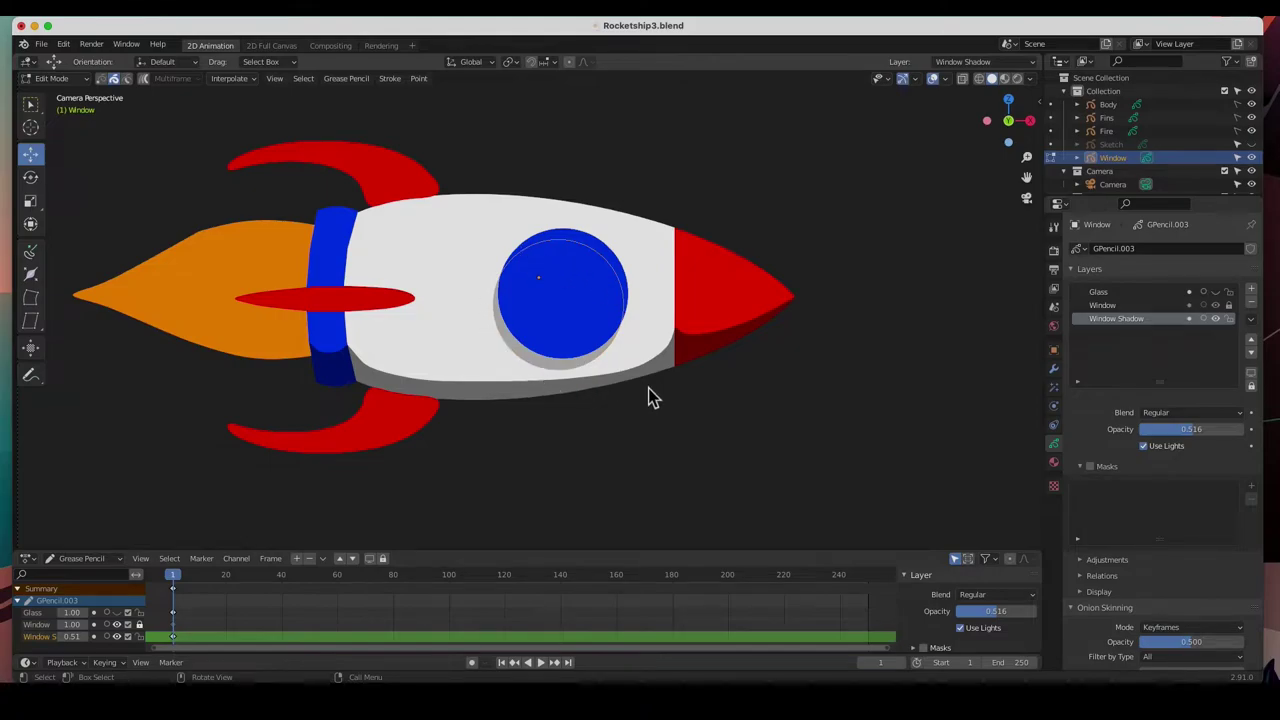
Add a layer named Glass Shadow directly above the Glass layer
click(1099, 292)
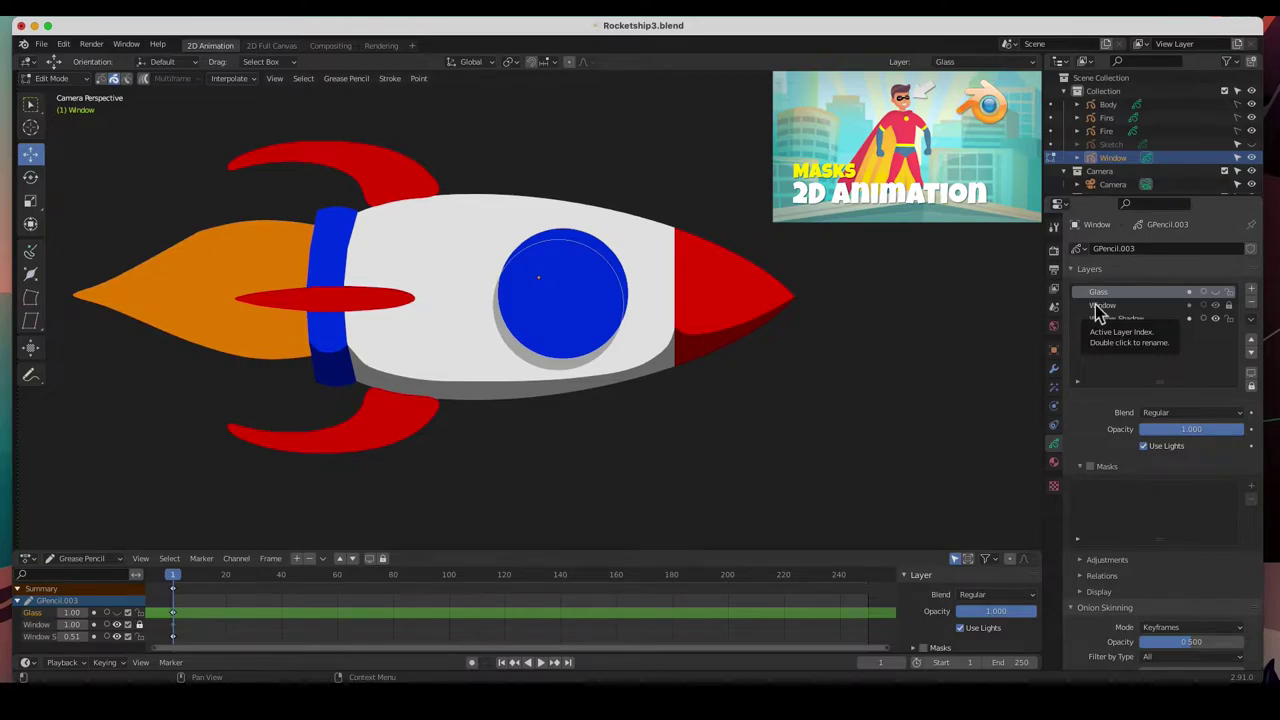
click(1251, 290)
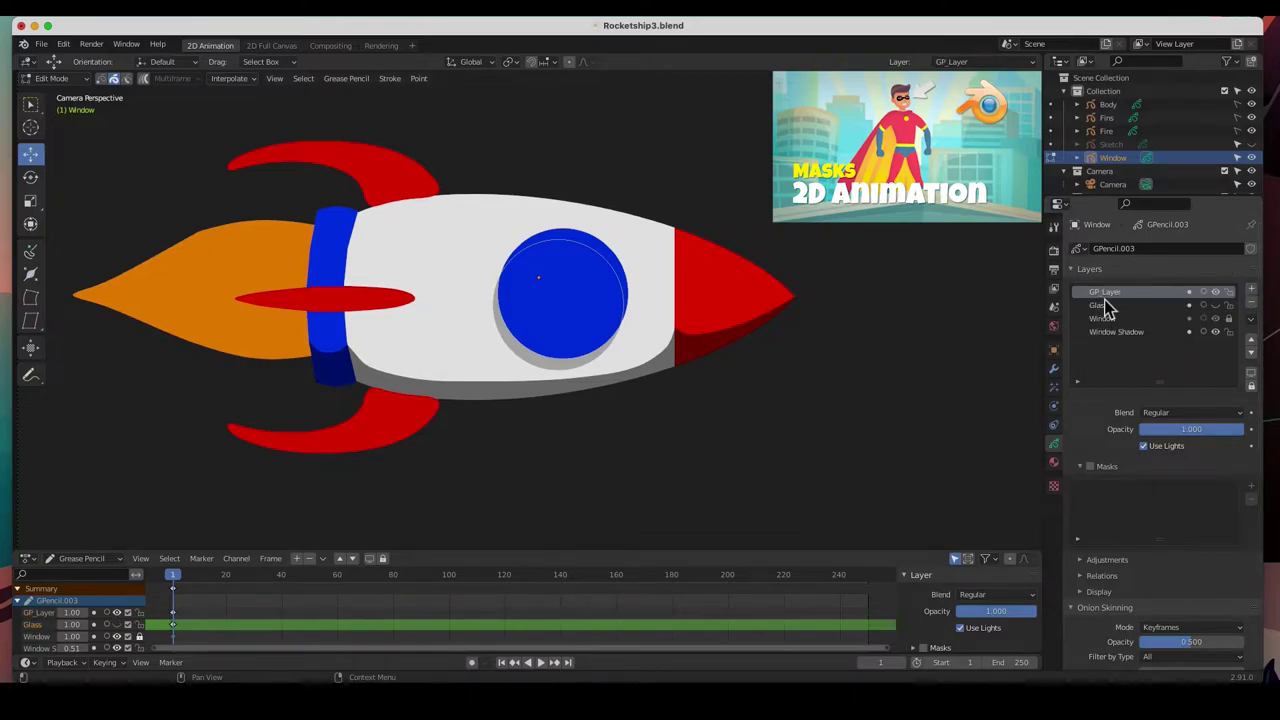
double_click(1106, 295)
text(Glass Shadow)
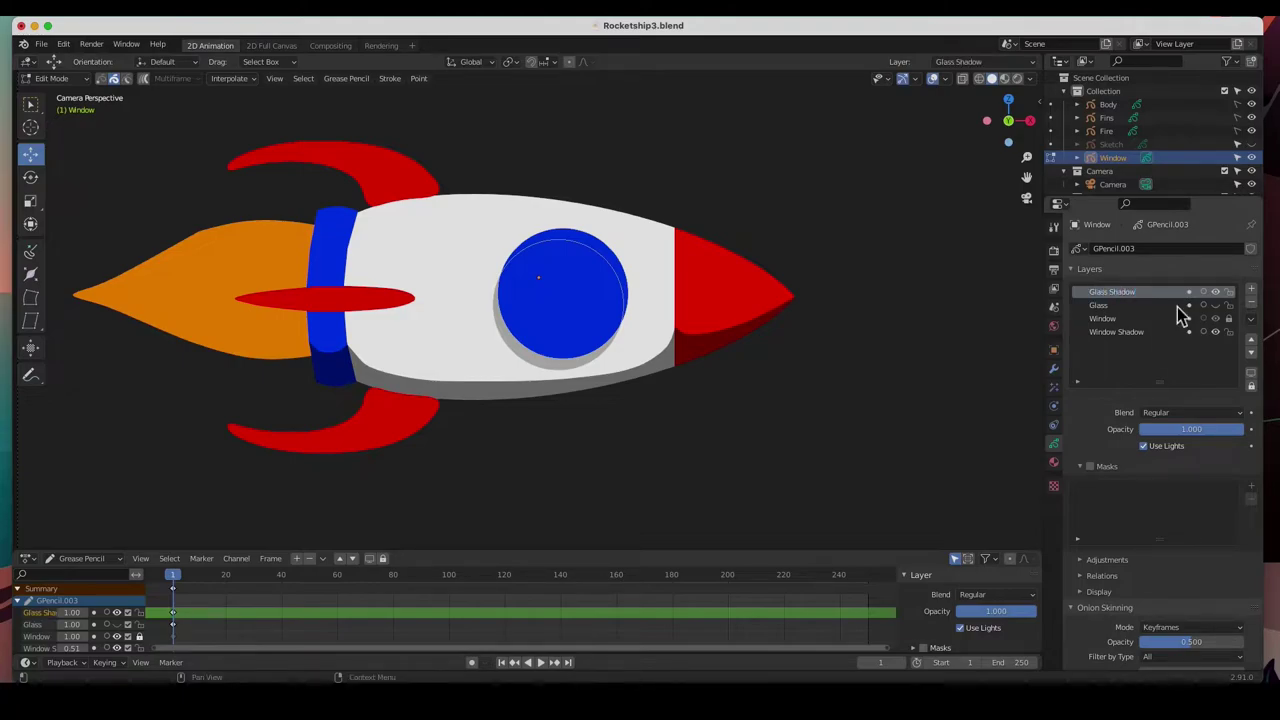
Add a layer named Glass Mask above the Glass Shadow layer
click(1251, 290)
double_click(1118, 292)
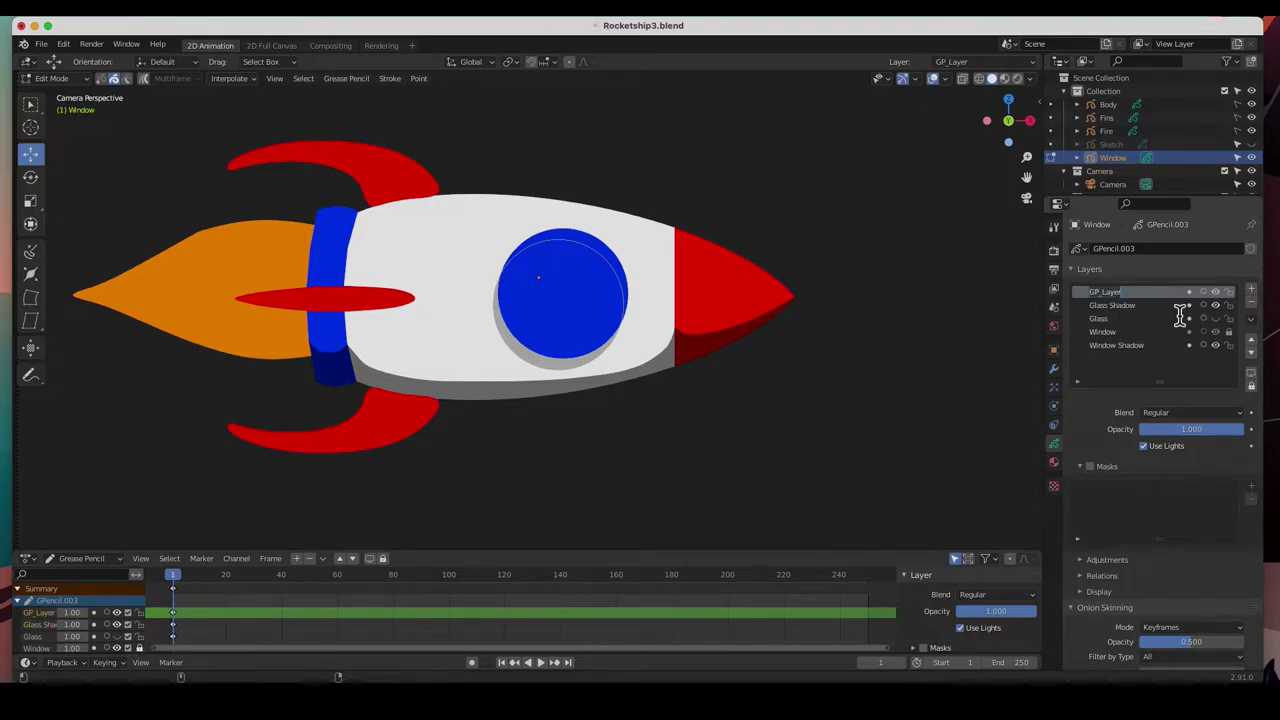
text(Glass Mask)
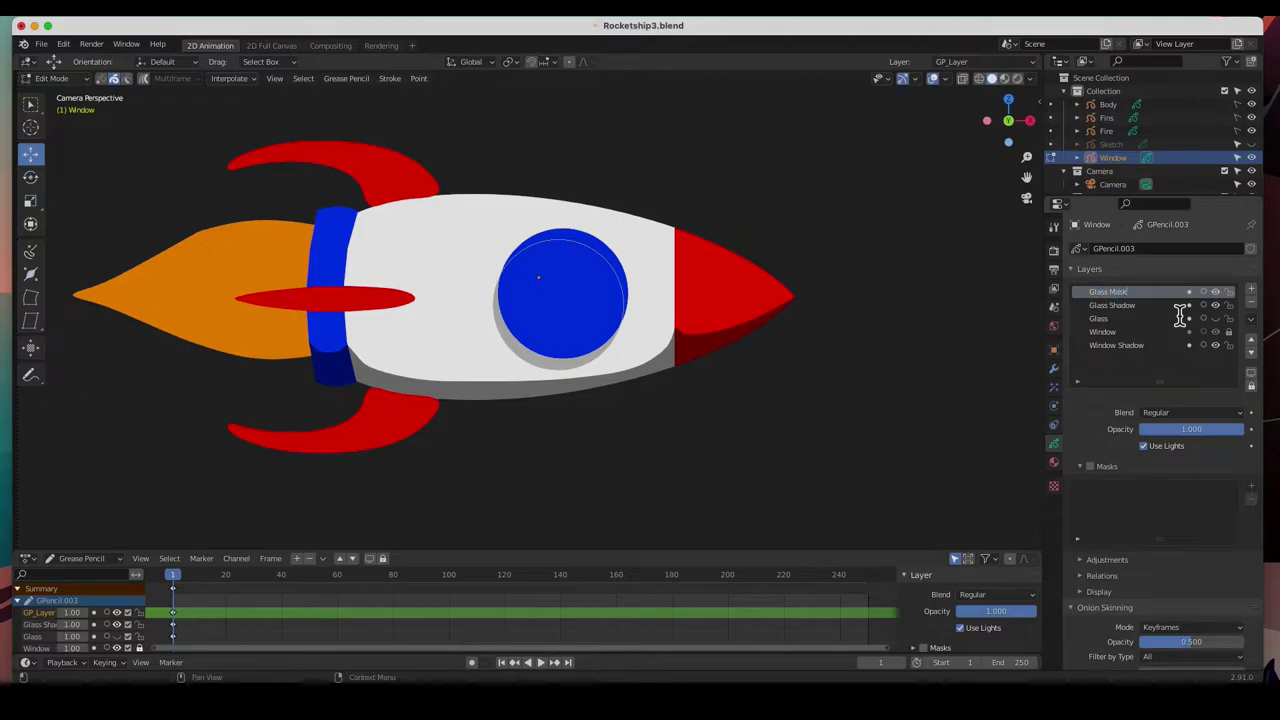
key(Return)
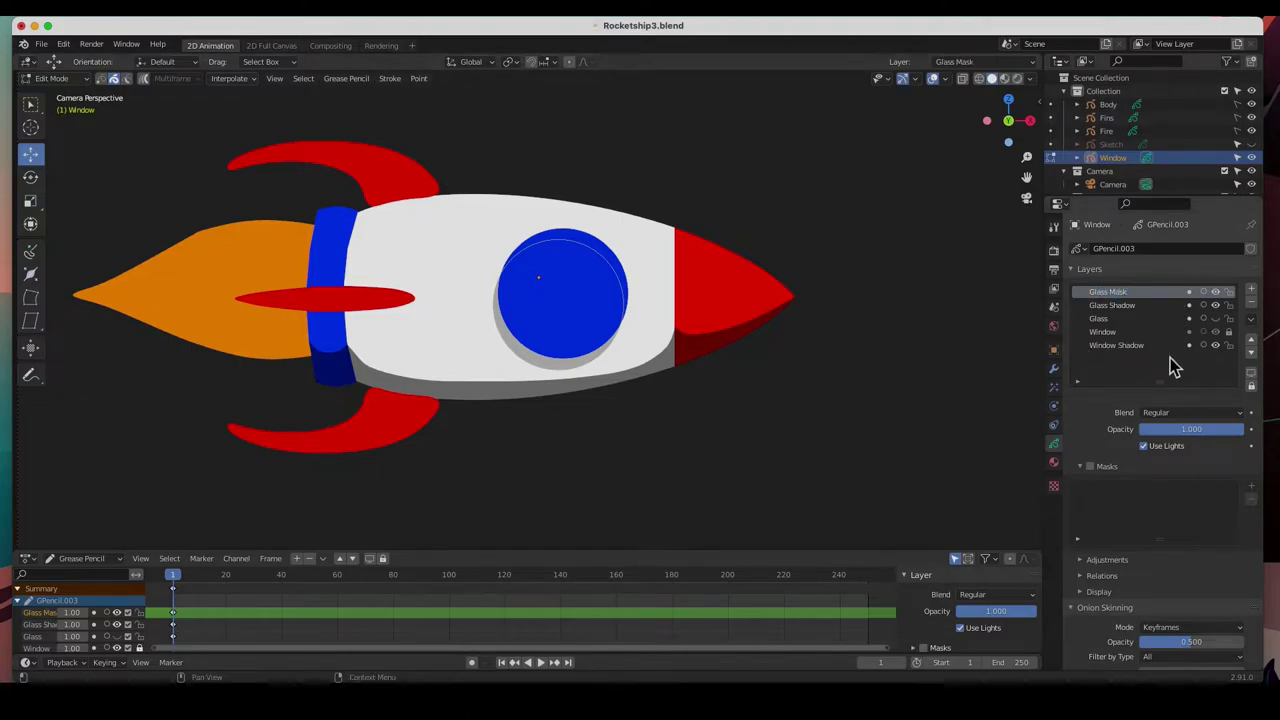
Hide the Window and Window Shadow layers, show the Glass layer, and copy the glass circle
click(1218, 331)
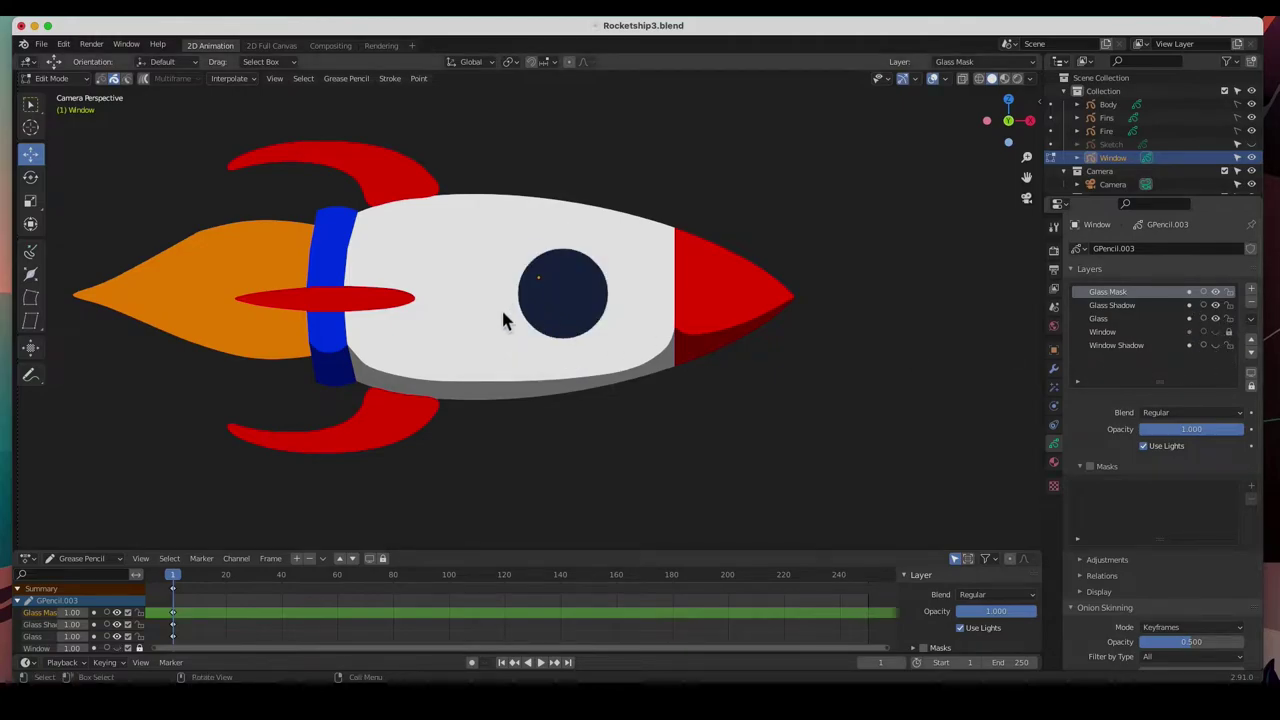
scroll(580, 283, up, 4)
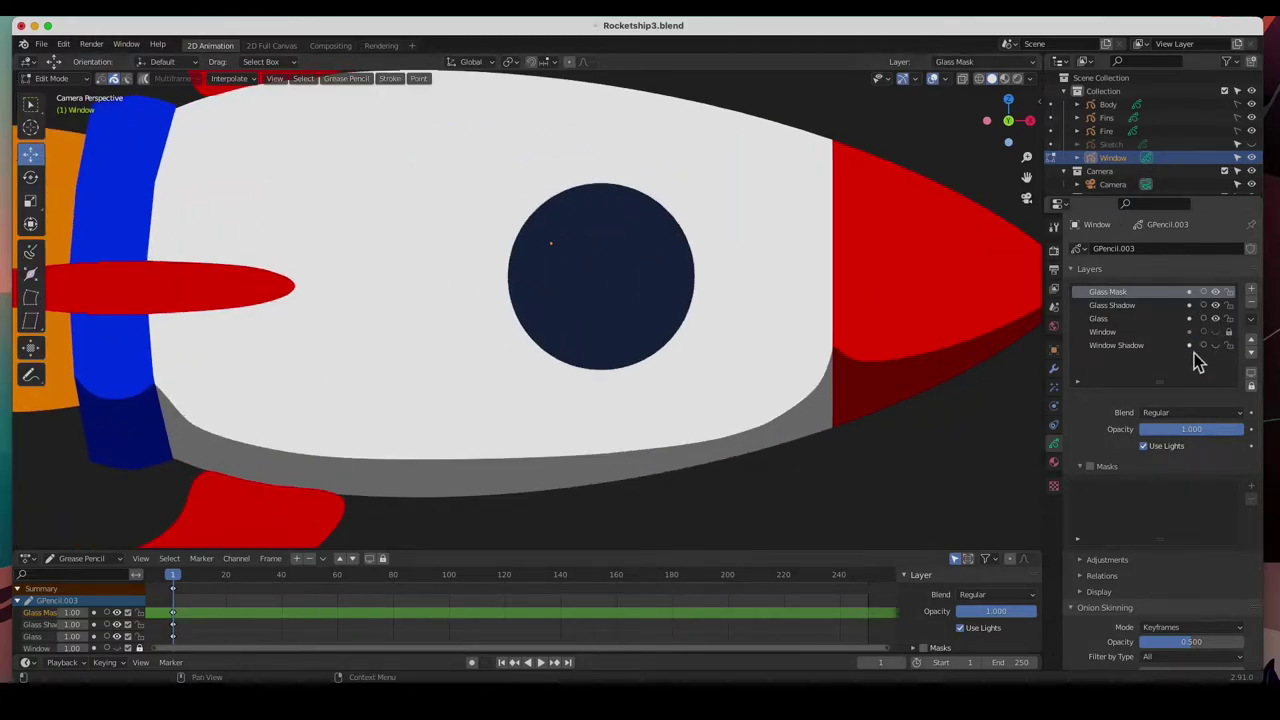
click(1106, 320)
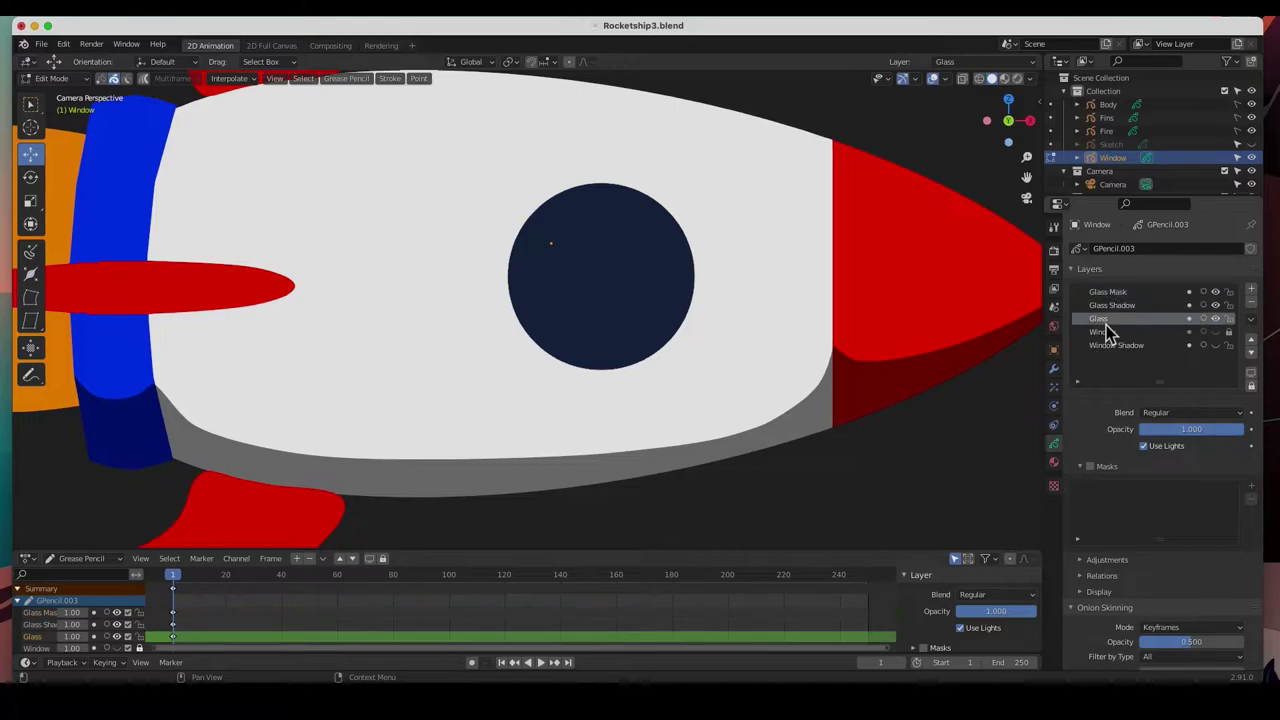
click(640, 200)
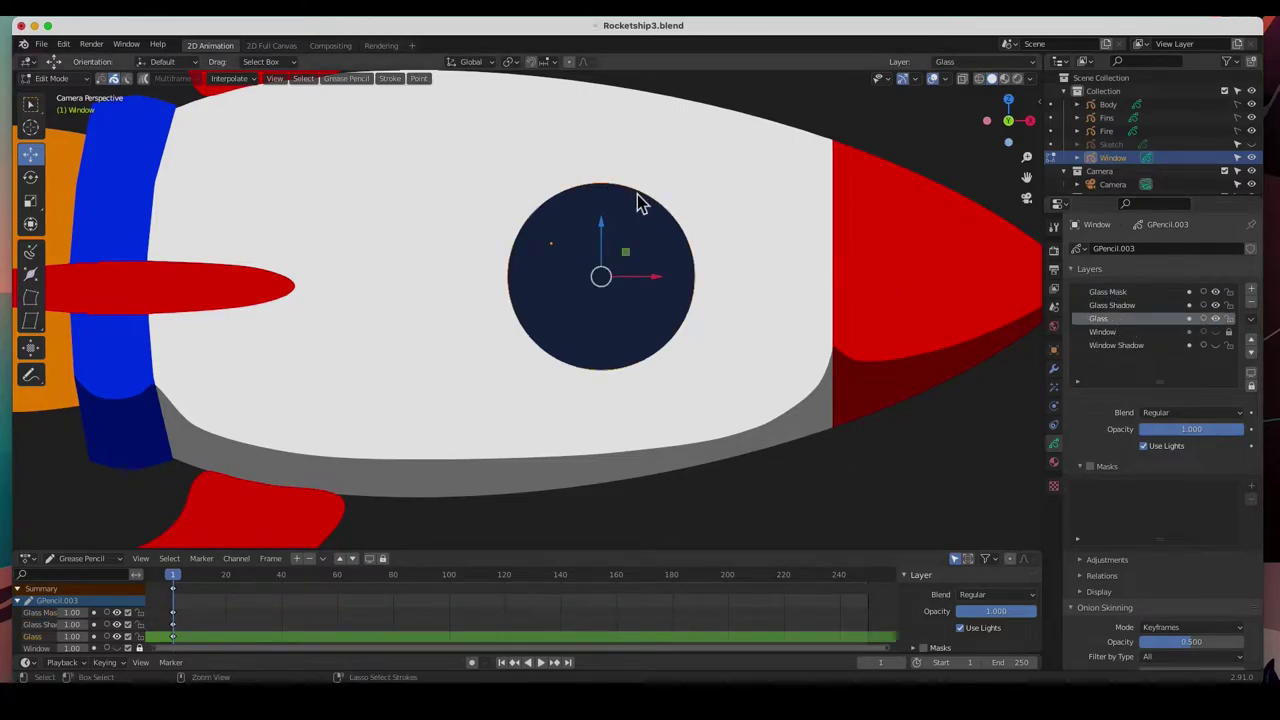
Hide the Glass layer and paste the copied glass circle into the Glass Shadow layer
click(1137, 306)
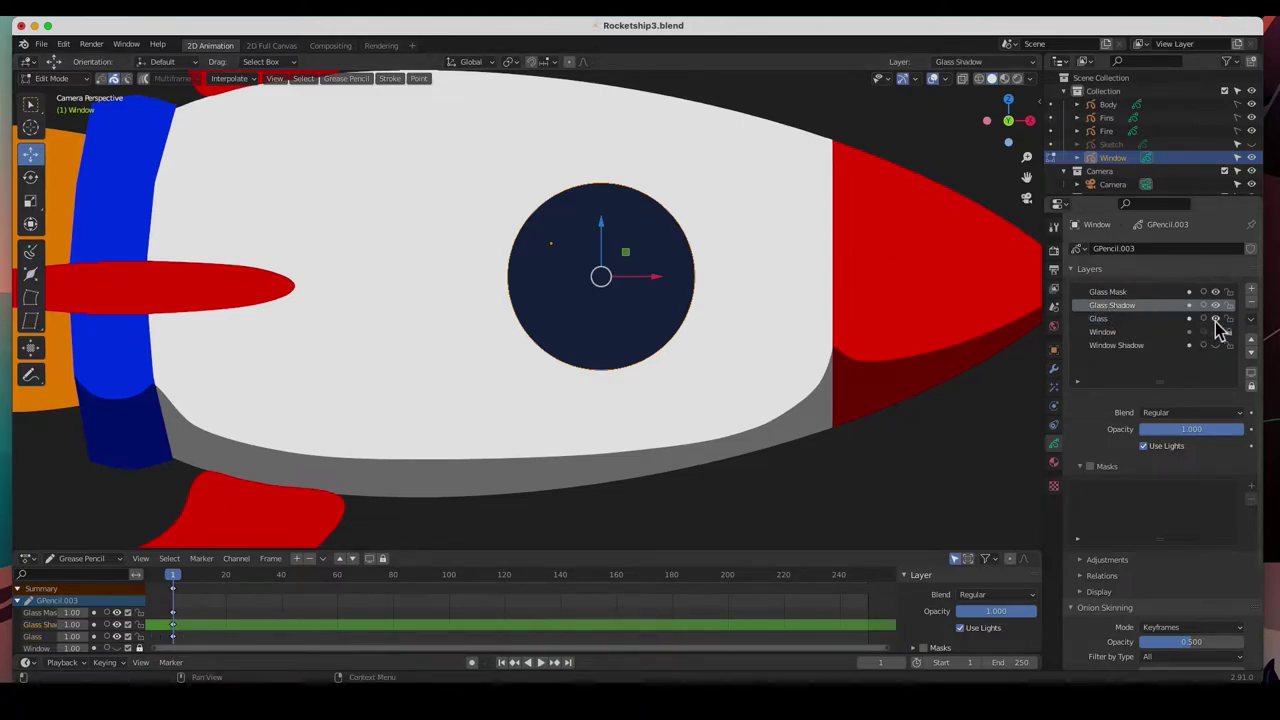
click(1215, 318)
double_click(1176, 328)
key(ctrl+v)
key(Return)
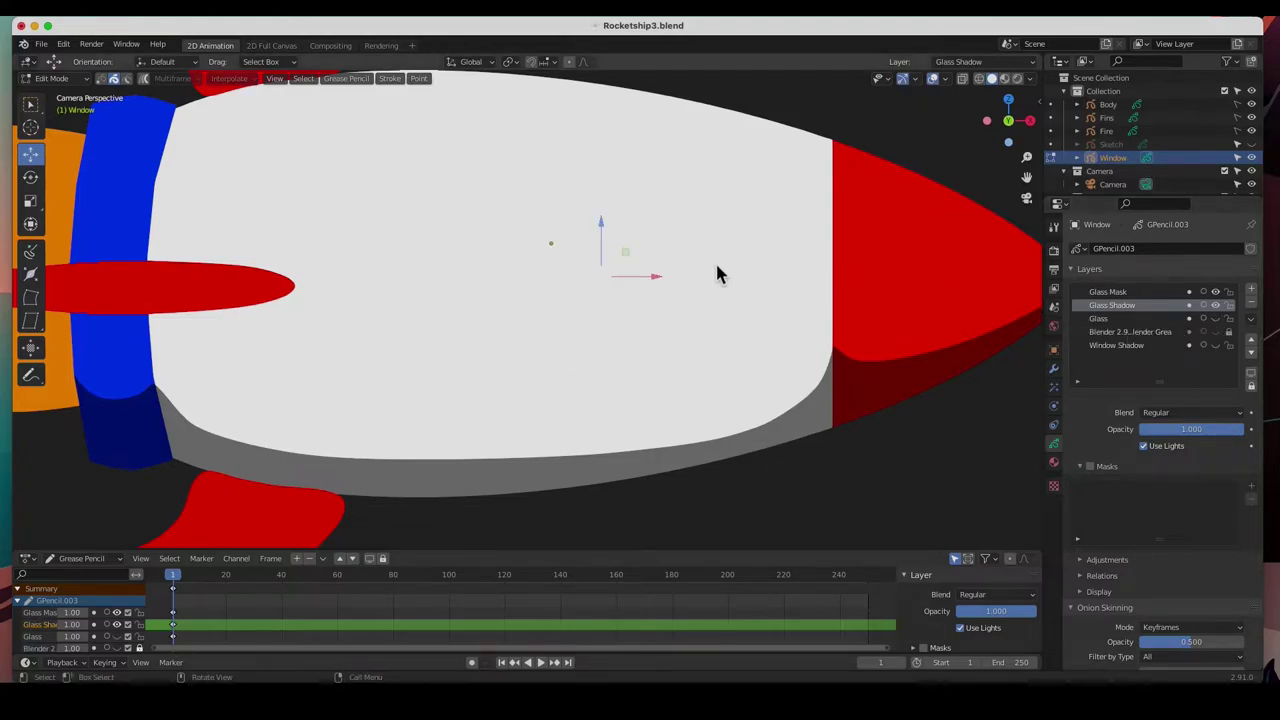
key(ctrl+v)
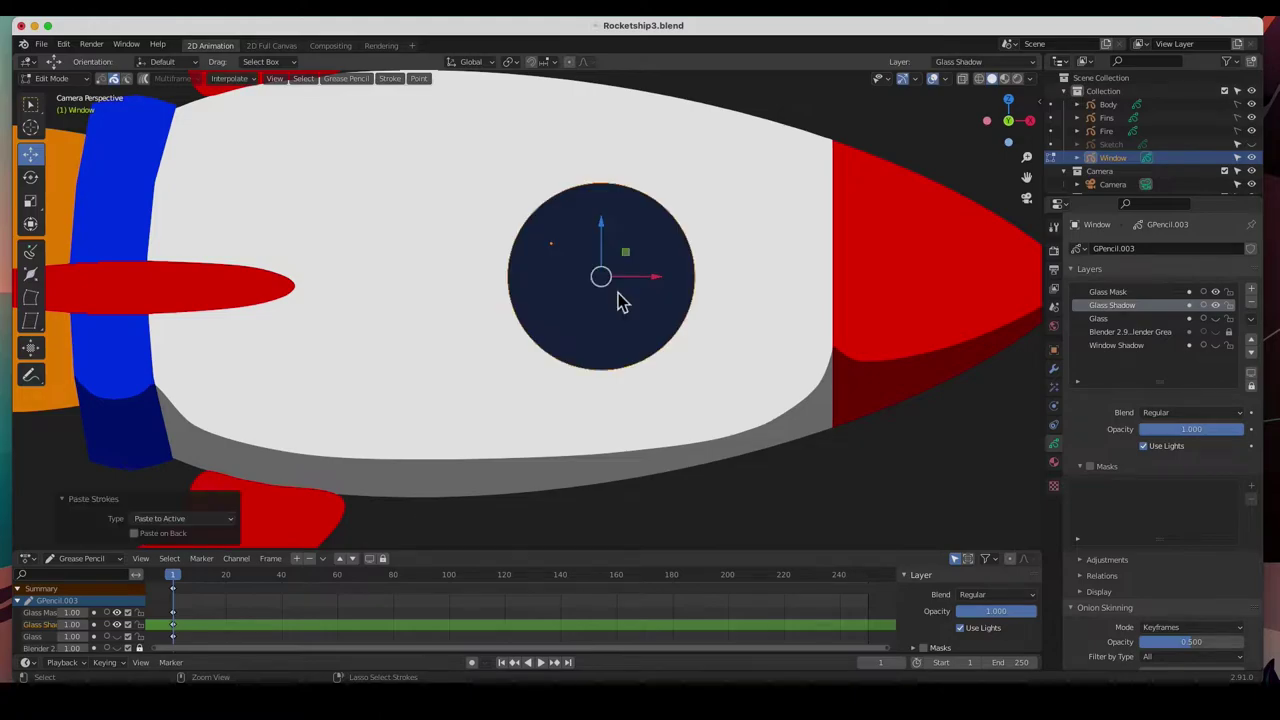
Hide the Glass Shadow layer and paste another copy of the glass circle into the Glass Mask layer
click(1216, 305)
click(1138, 292)
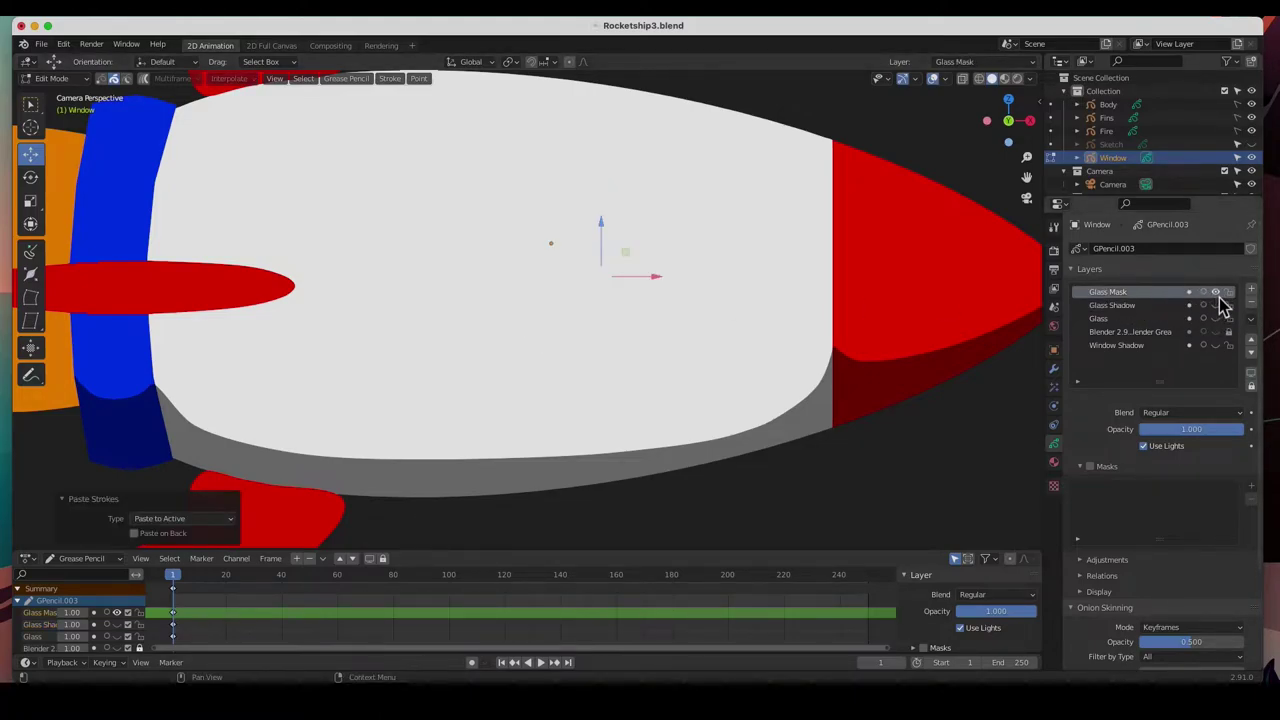
key(ctrl+v)
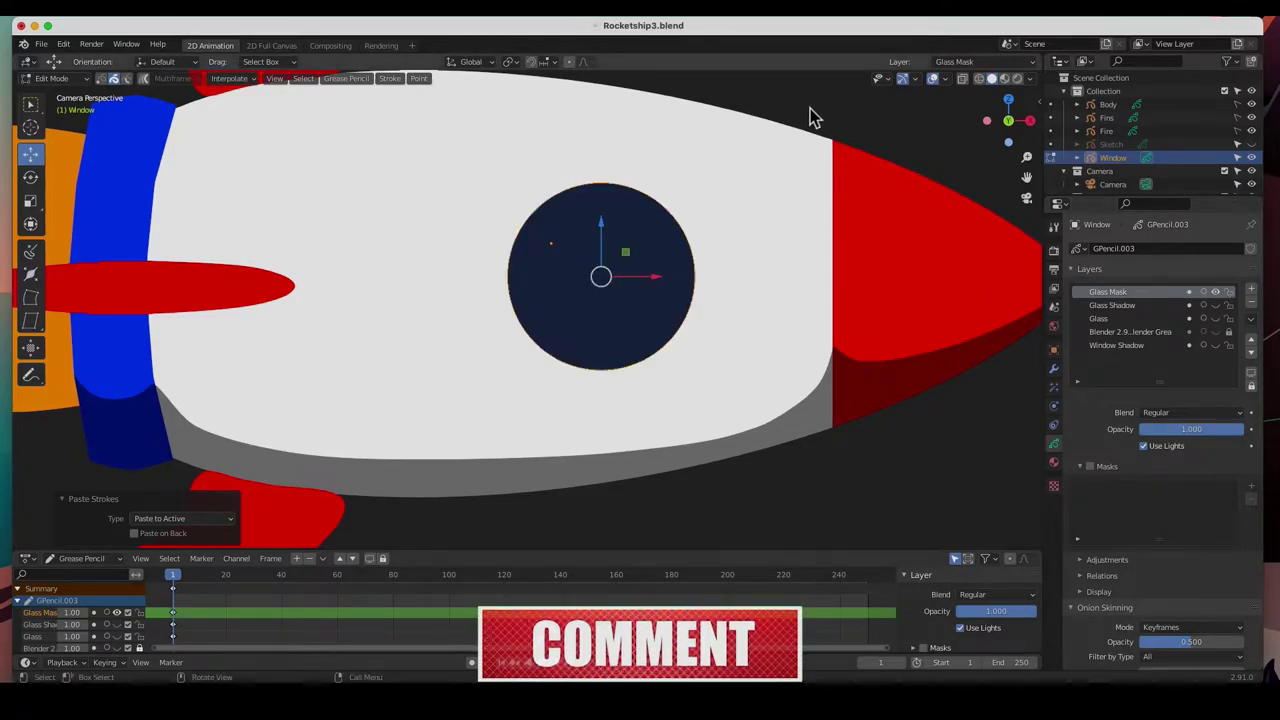
Create a new material with stroke off and a bright green fill, and assign it to the Glass Mask circle
click(1053, 463)
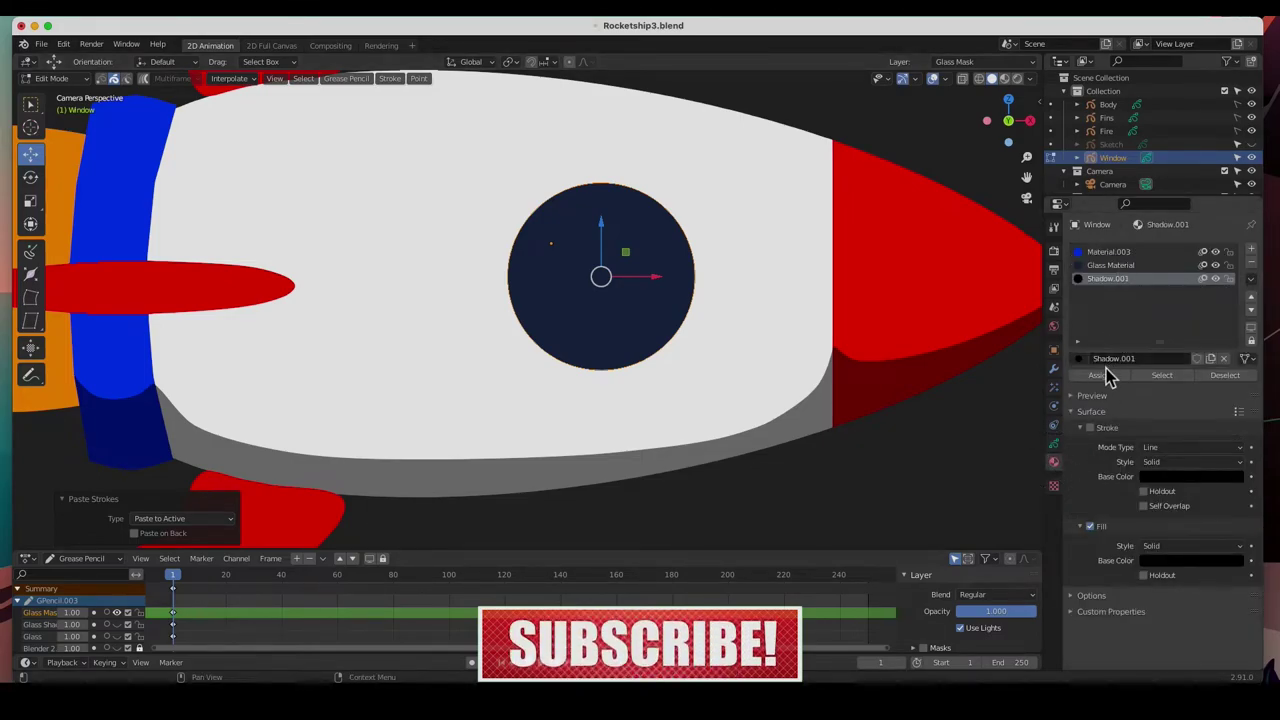
click(1251, 248)
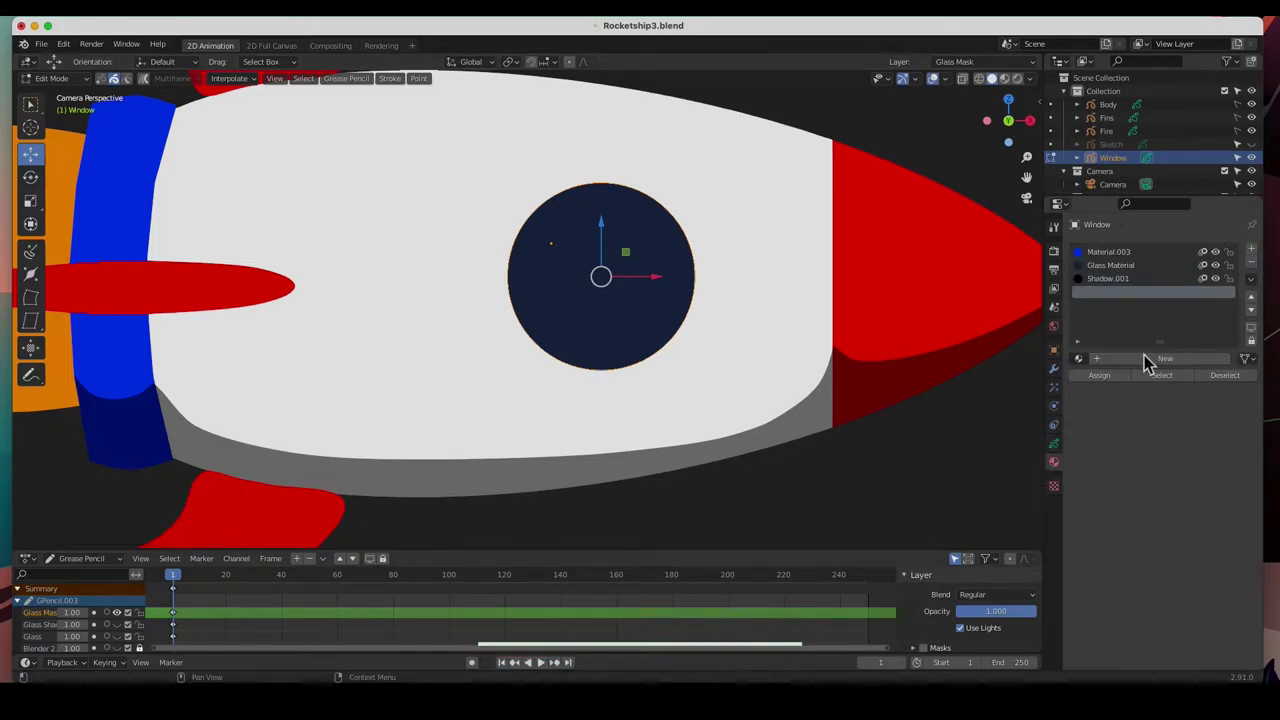
click(1150, 362)
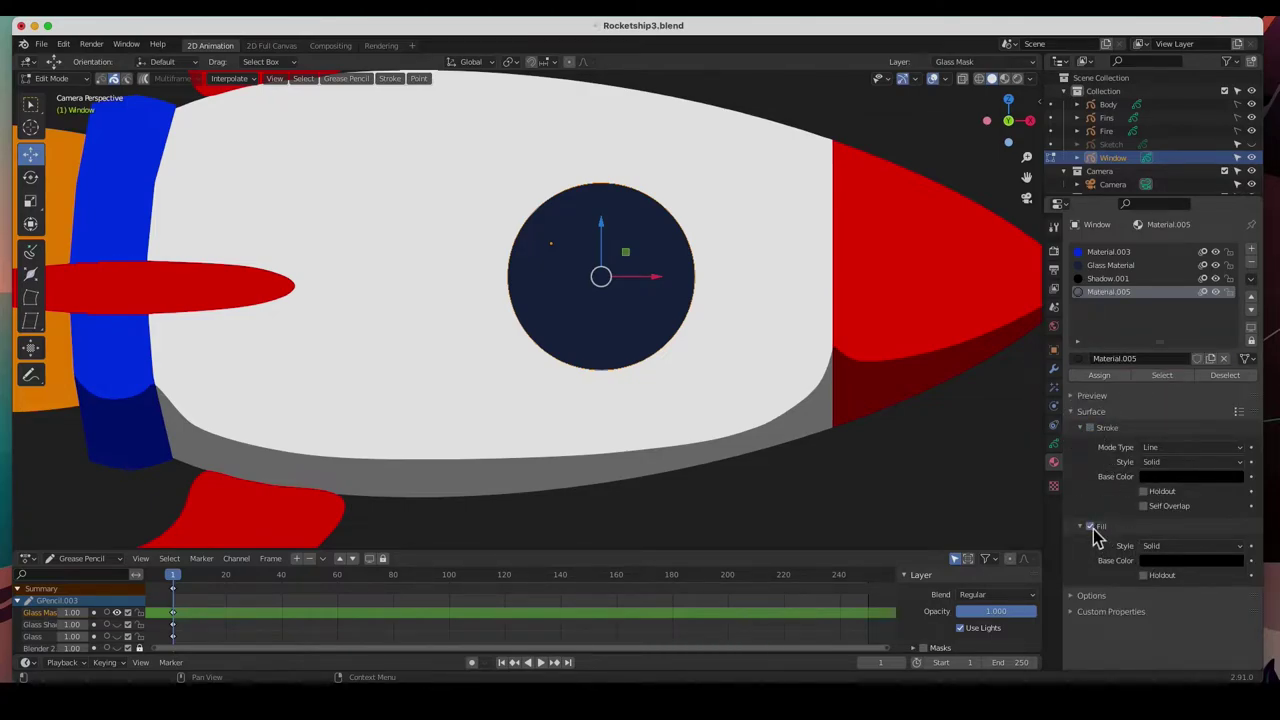
click(1186, 561)
drag(1174, 418, 1143, 378)
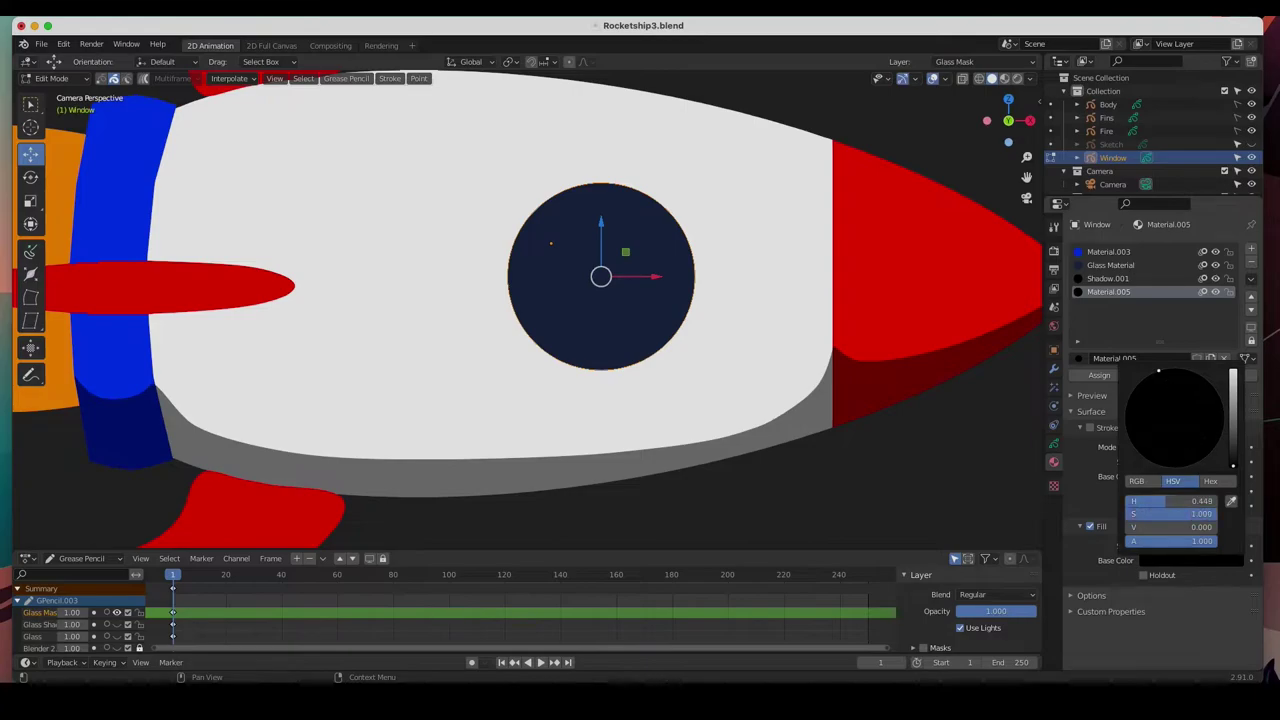
drag(1234, 386, 1234, 372)
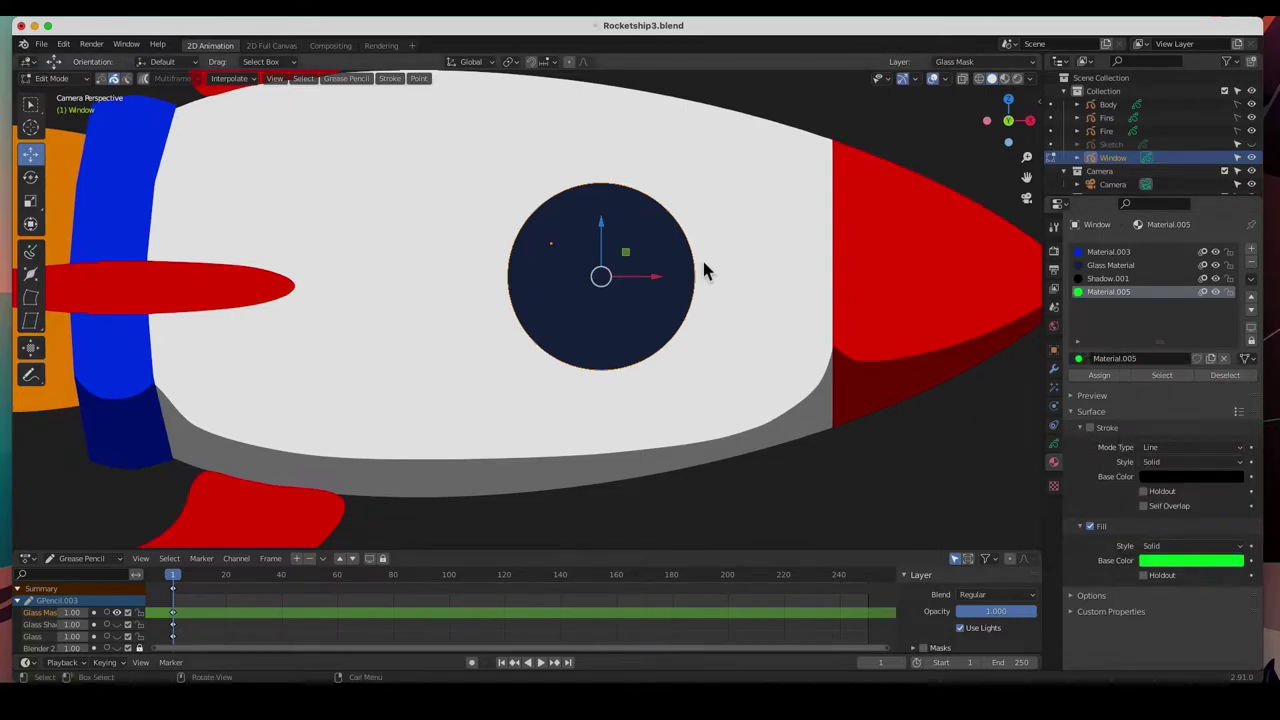
click(1117, 379)
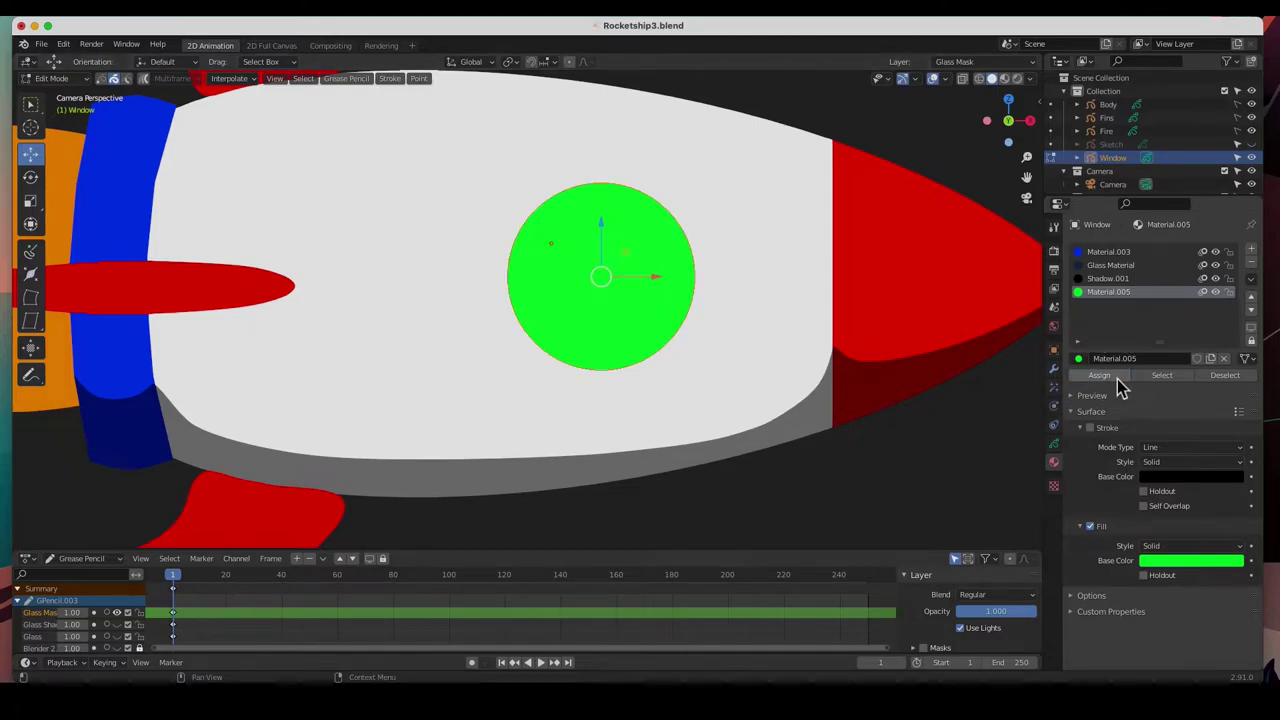
click(1053, 443)
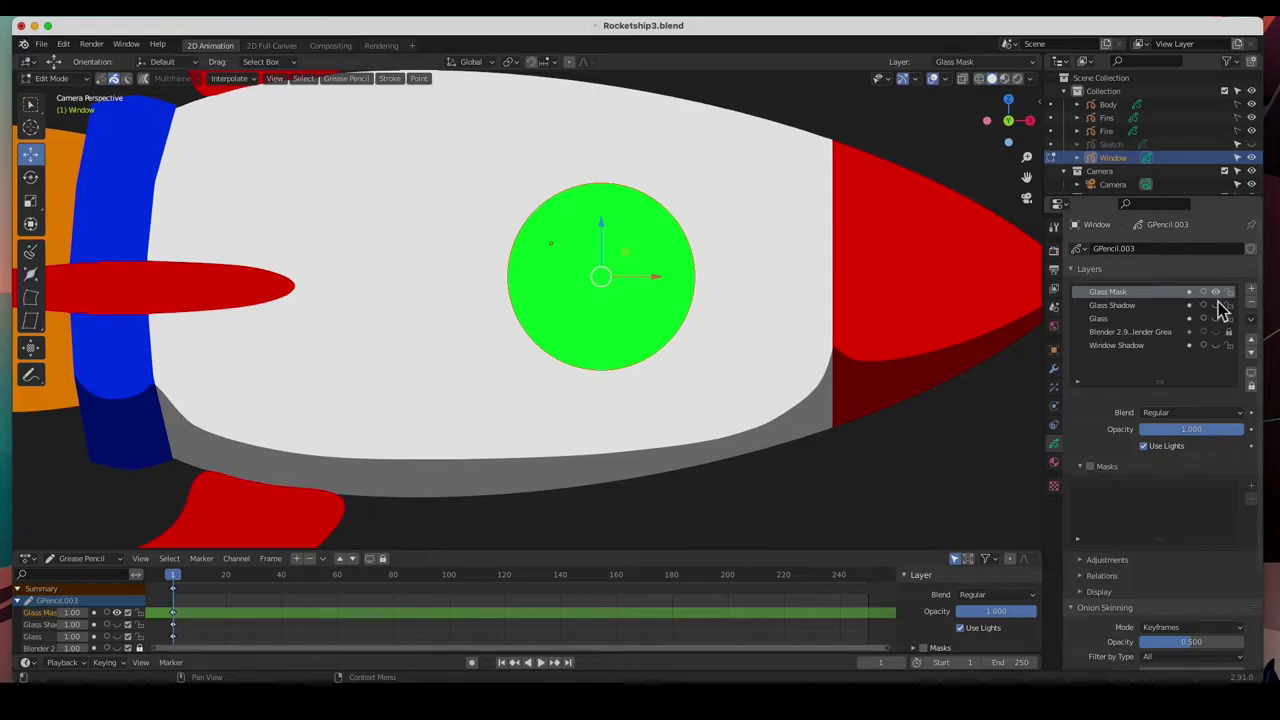
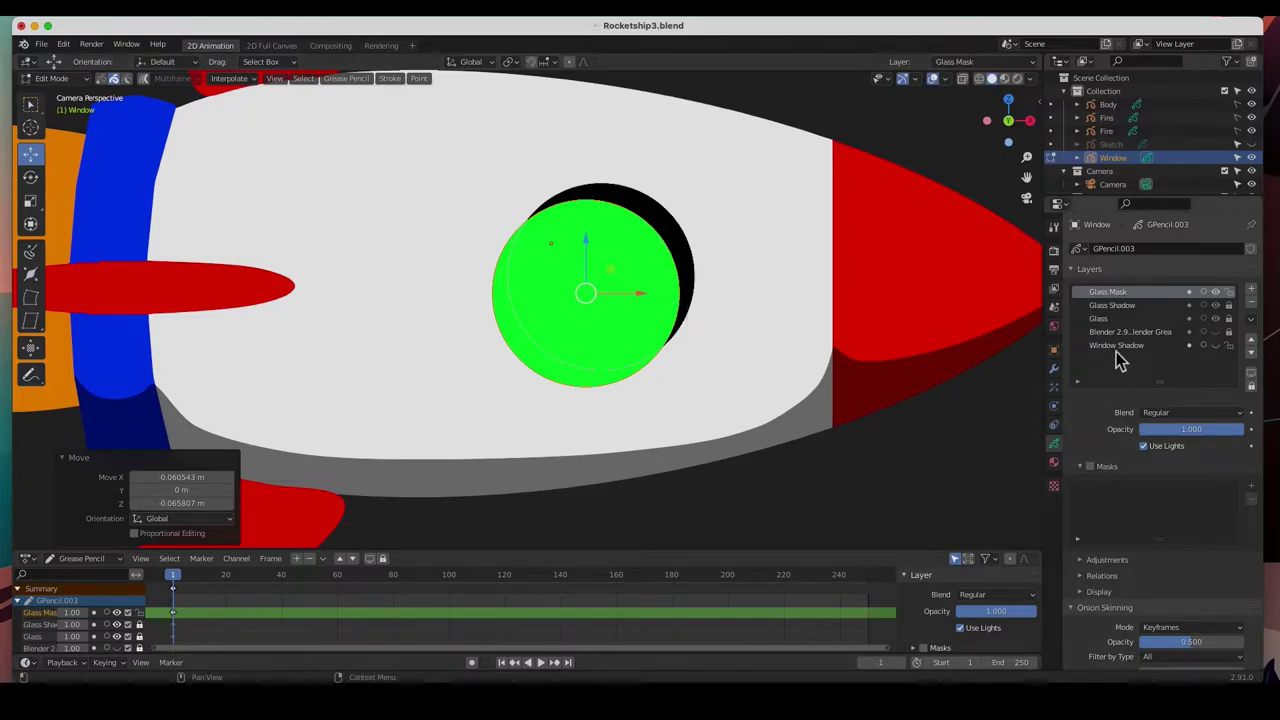
Enable masking on the Glass Shadow layer and add Glass Mask as its mask layer
click(1128, 308)
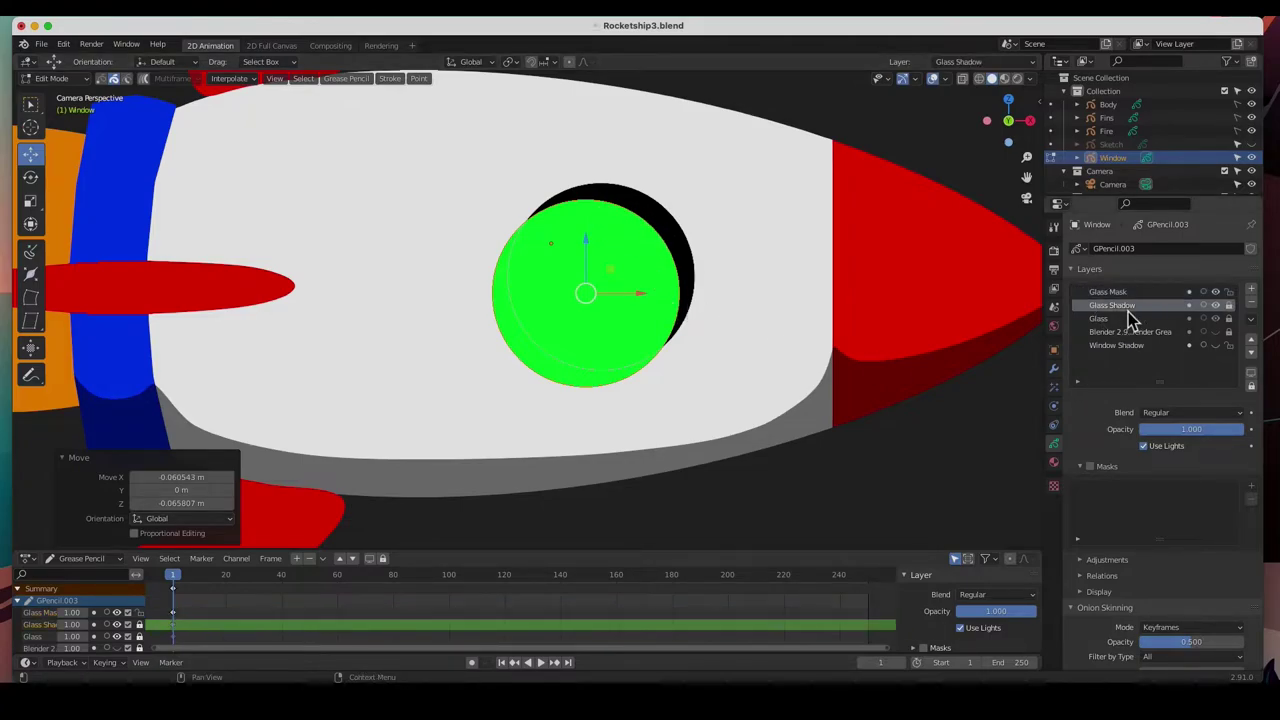
click(1190, 306)
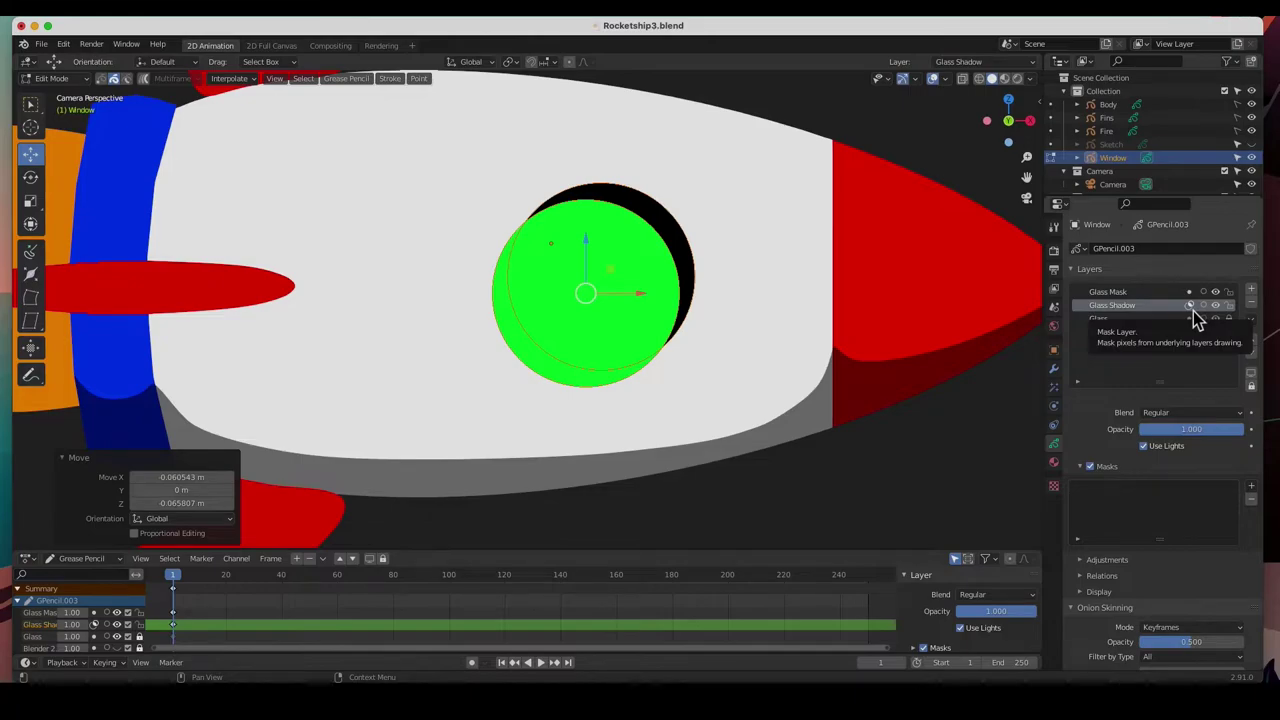
click(1250, 486)
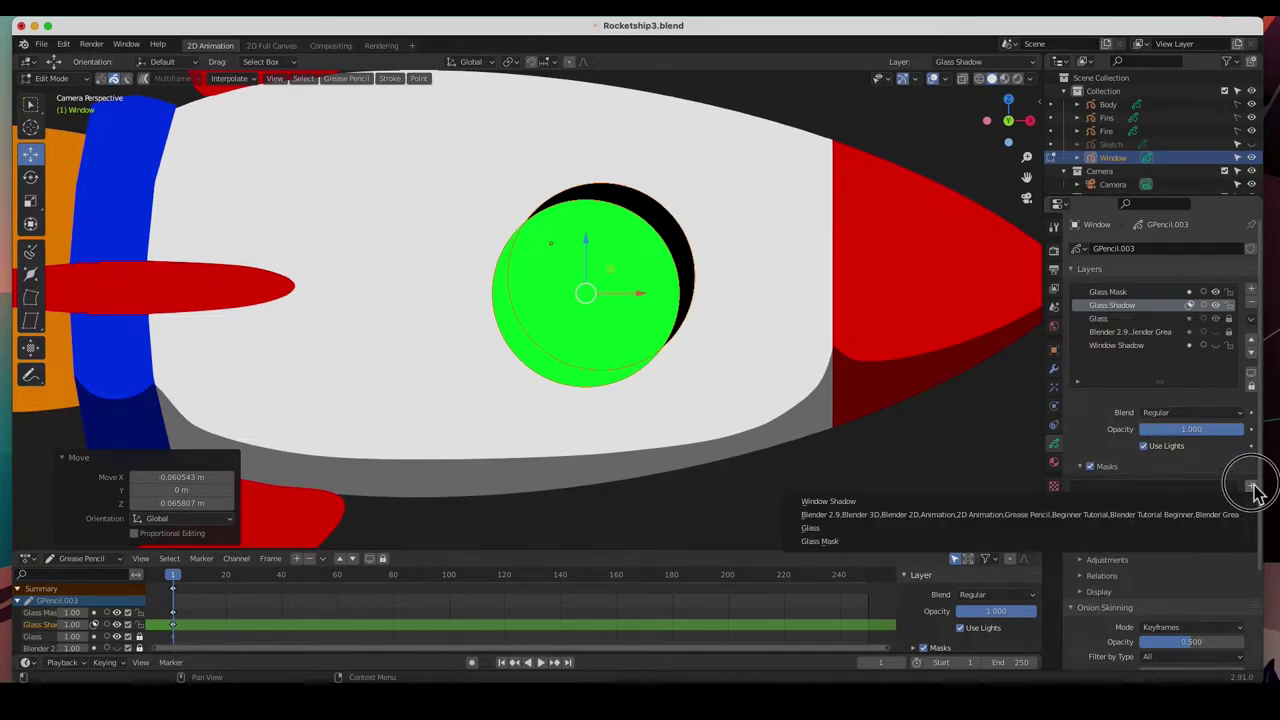
click(835, 548)
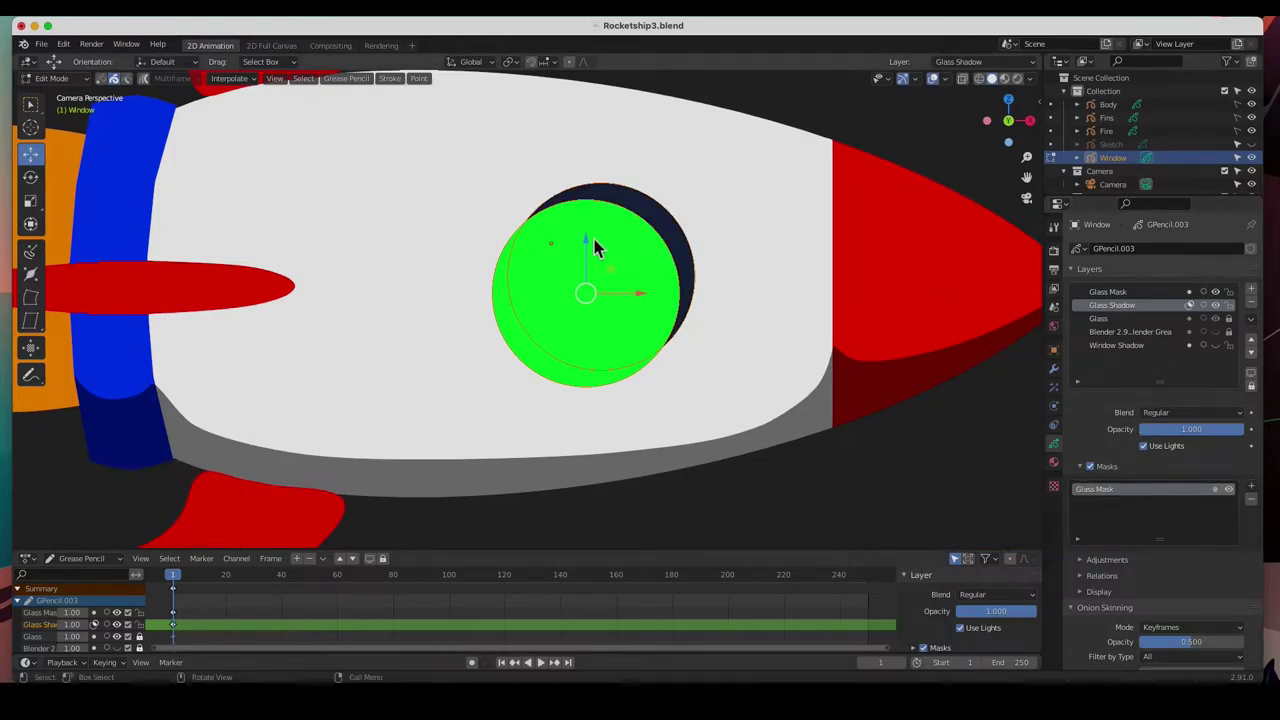
Set the Glass Mask layer opacity to 0 and invert the Glass Mask entry in the Glass Shadow layer's masks
click(1125, 292)
drag(1222, 443, 1140, 441)
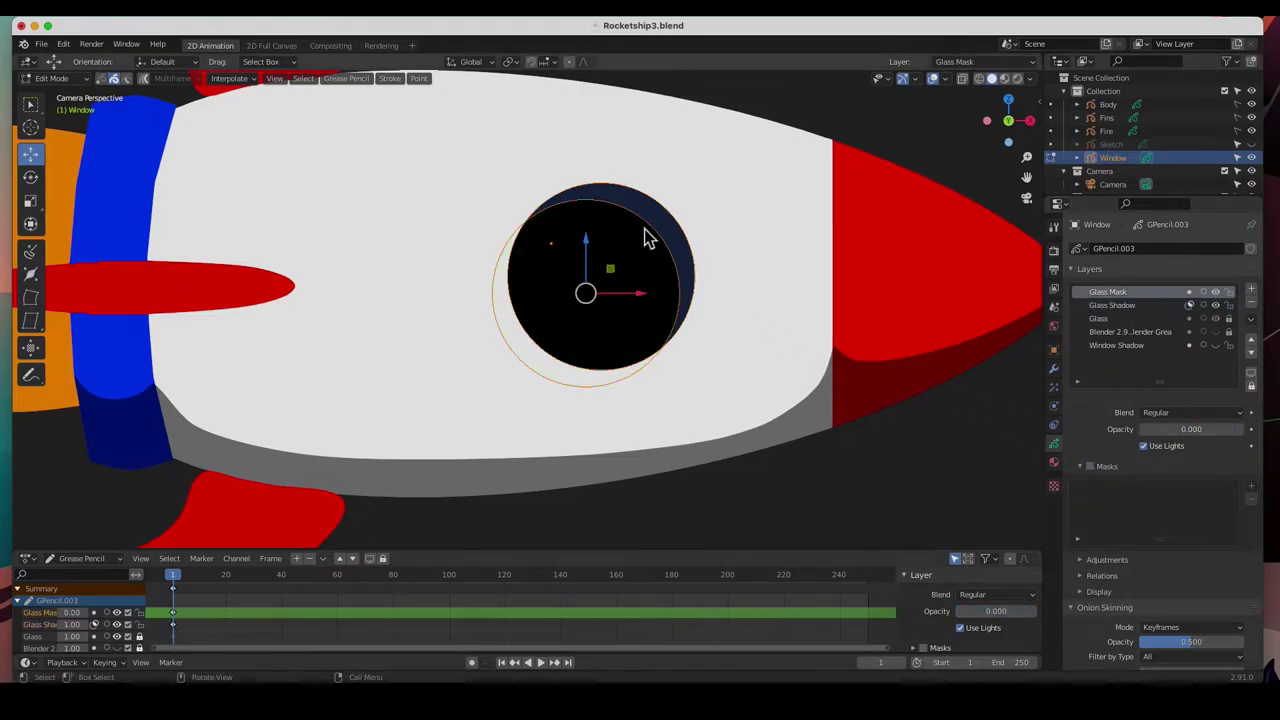
click(1133, 305)
click(1215, 490)
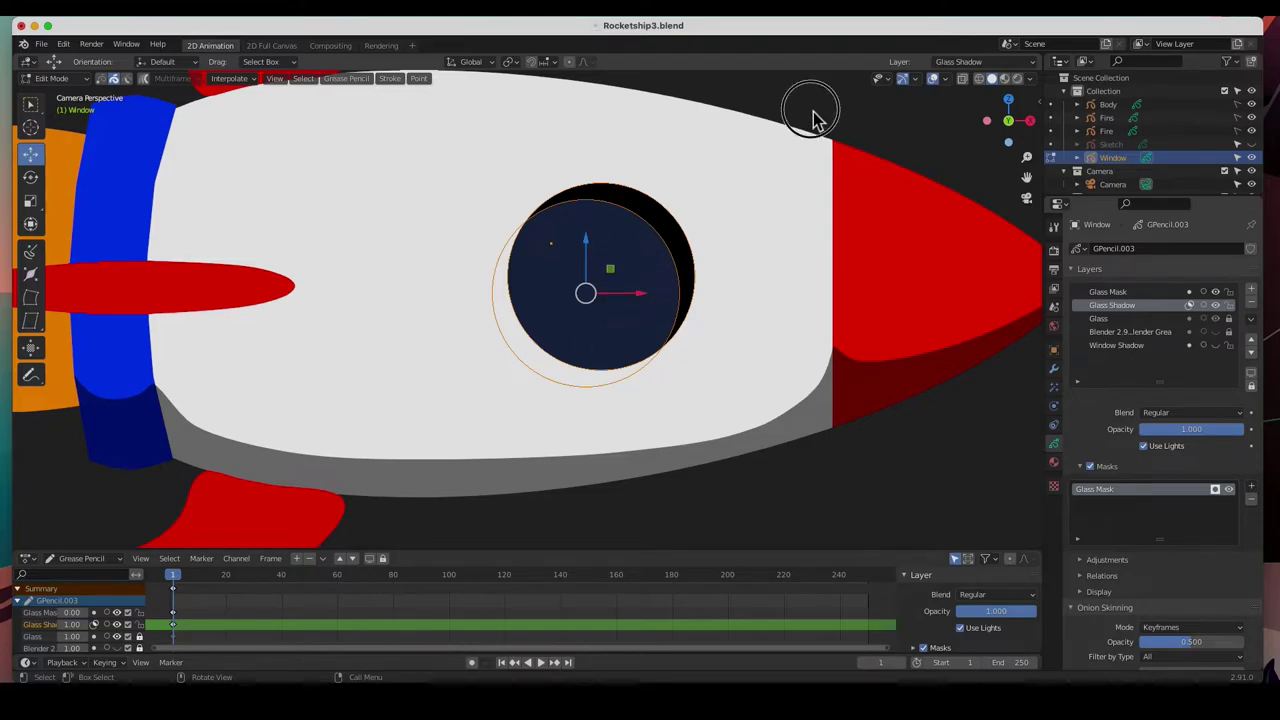
Deselect all strokes and show the window ring and Window Shadow layers again
key(alt+a)
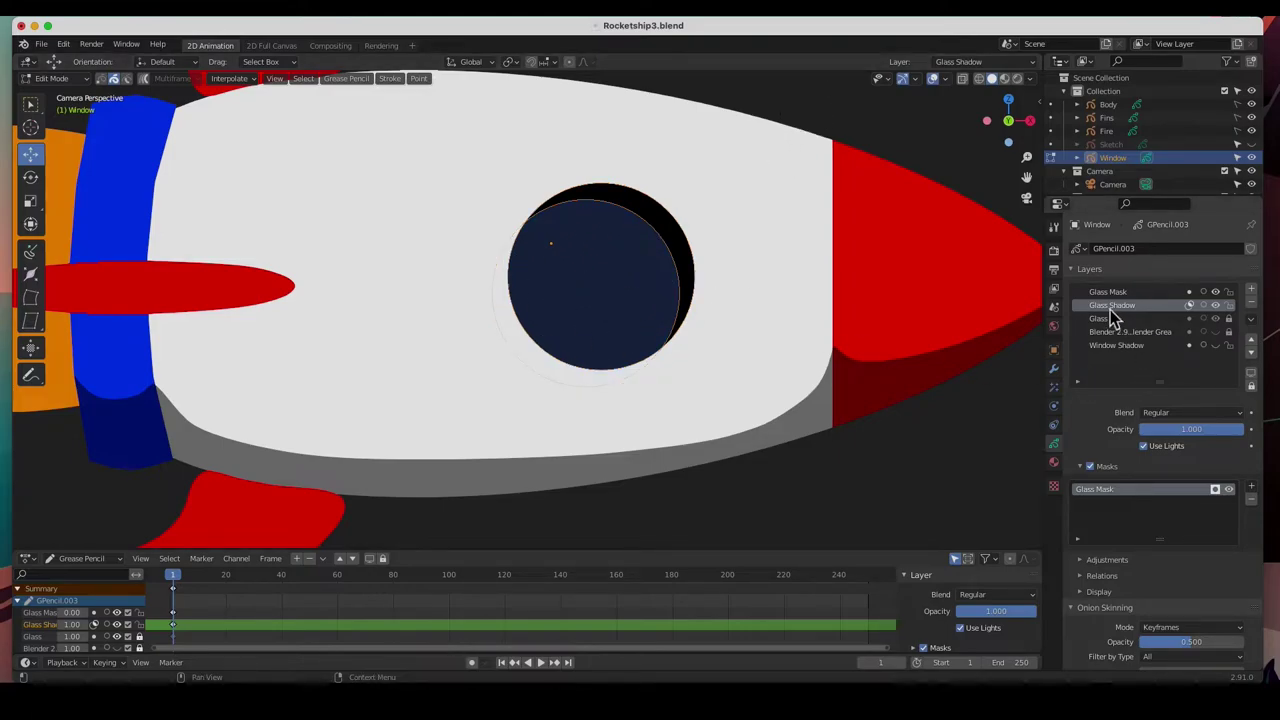
click(1216, 334)
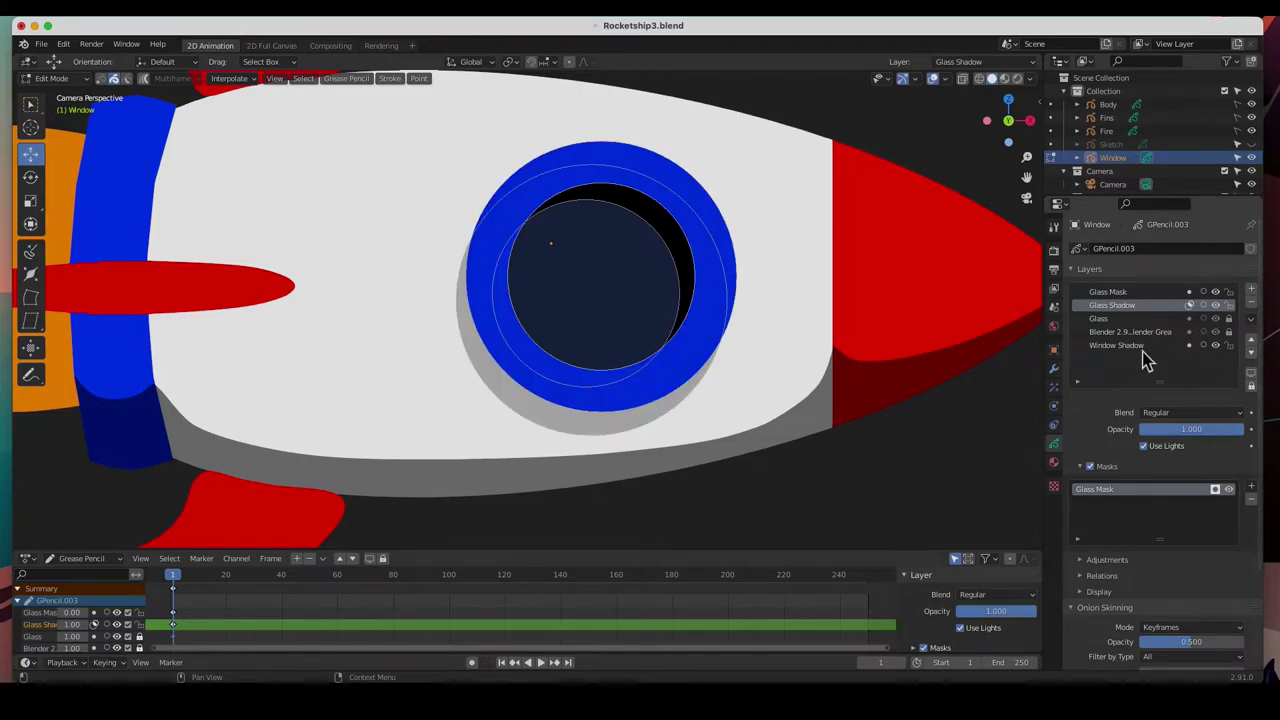
scroll(657, 277, down, 3)
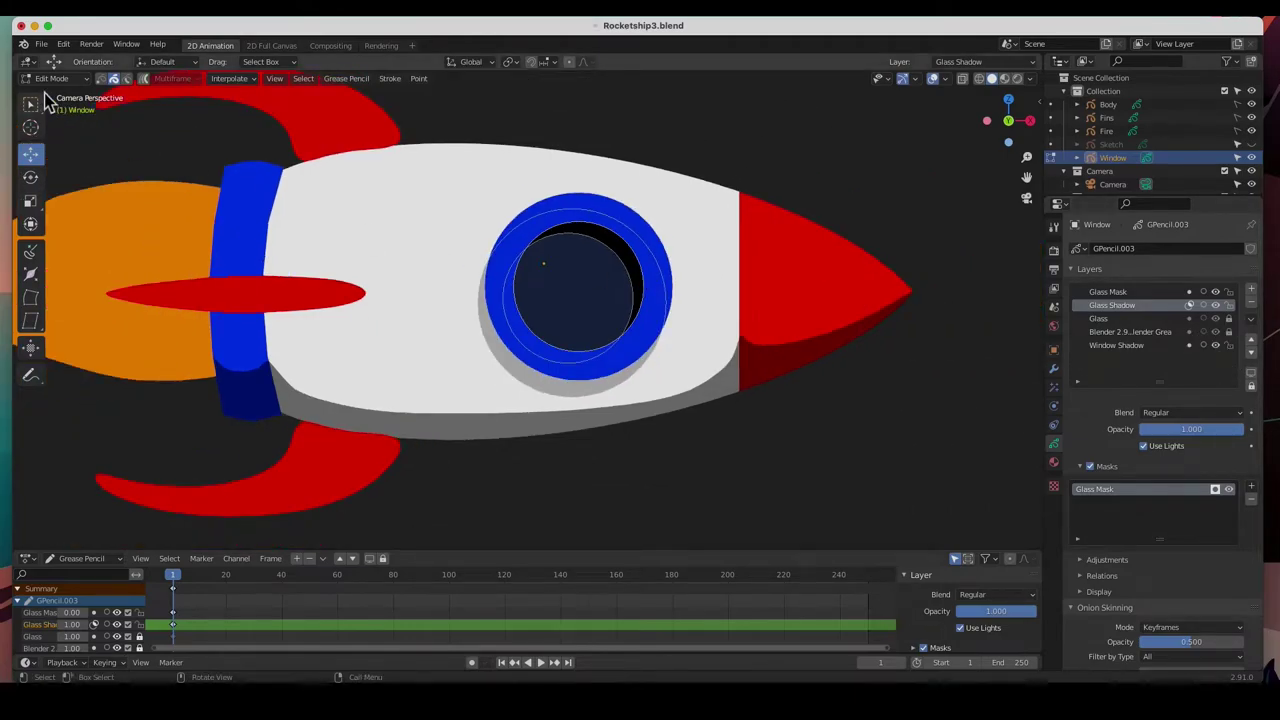
Switch the Window object to Draw mode and set the Glass Shadow layer opacity to 0.245
click(50, 78)
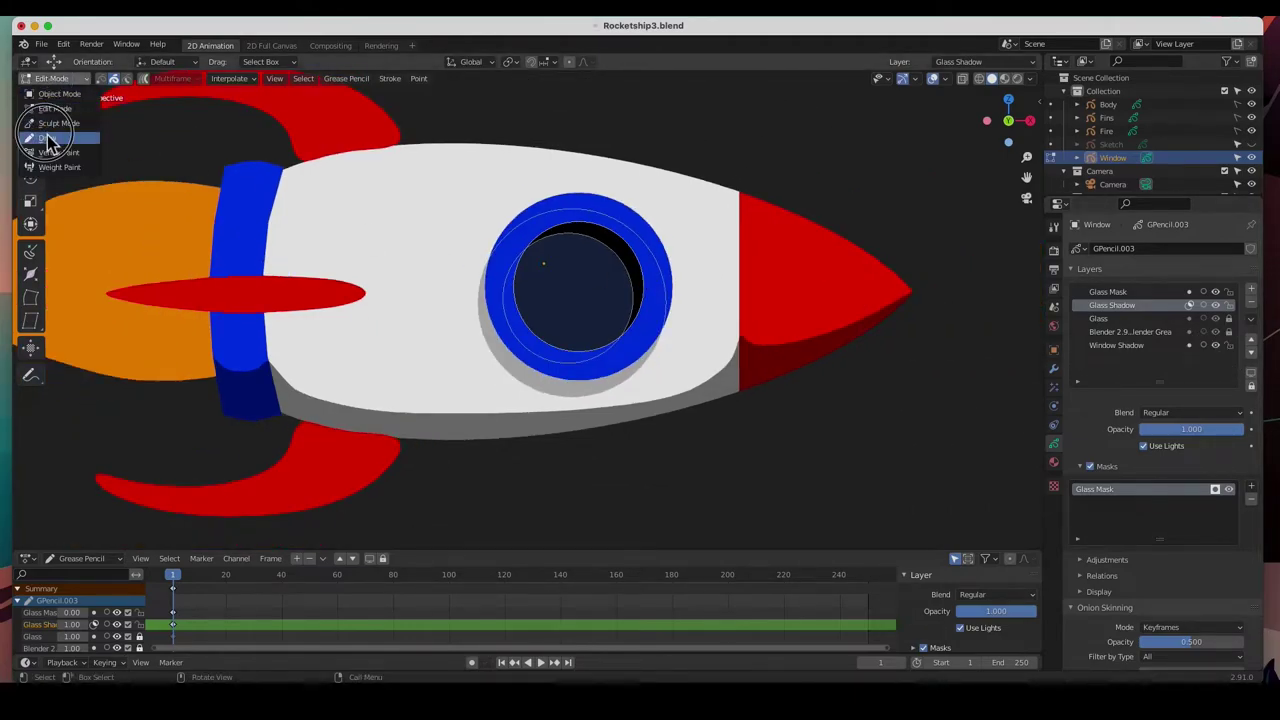
click(47, 137)
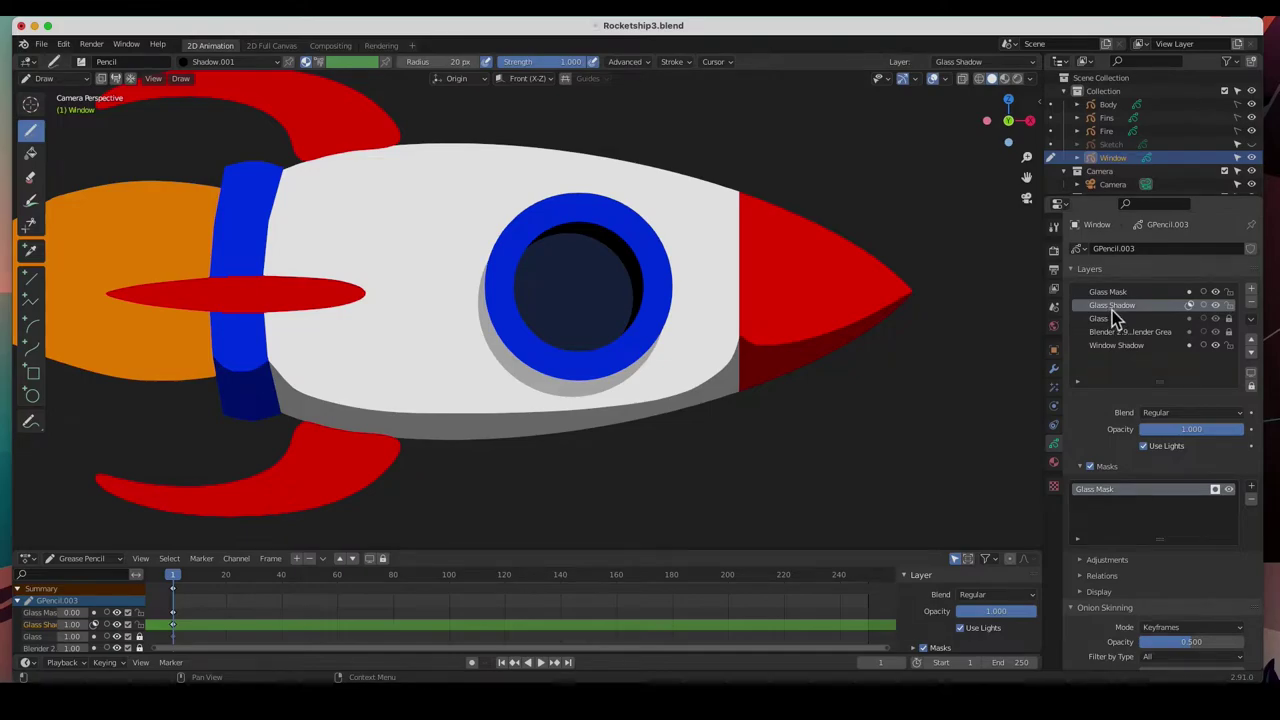
mouse_move(1212, 429)
mouse_down()
mouse_move(1166, 429)
mouse_move(1194, 429)
mouse_up()
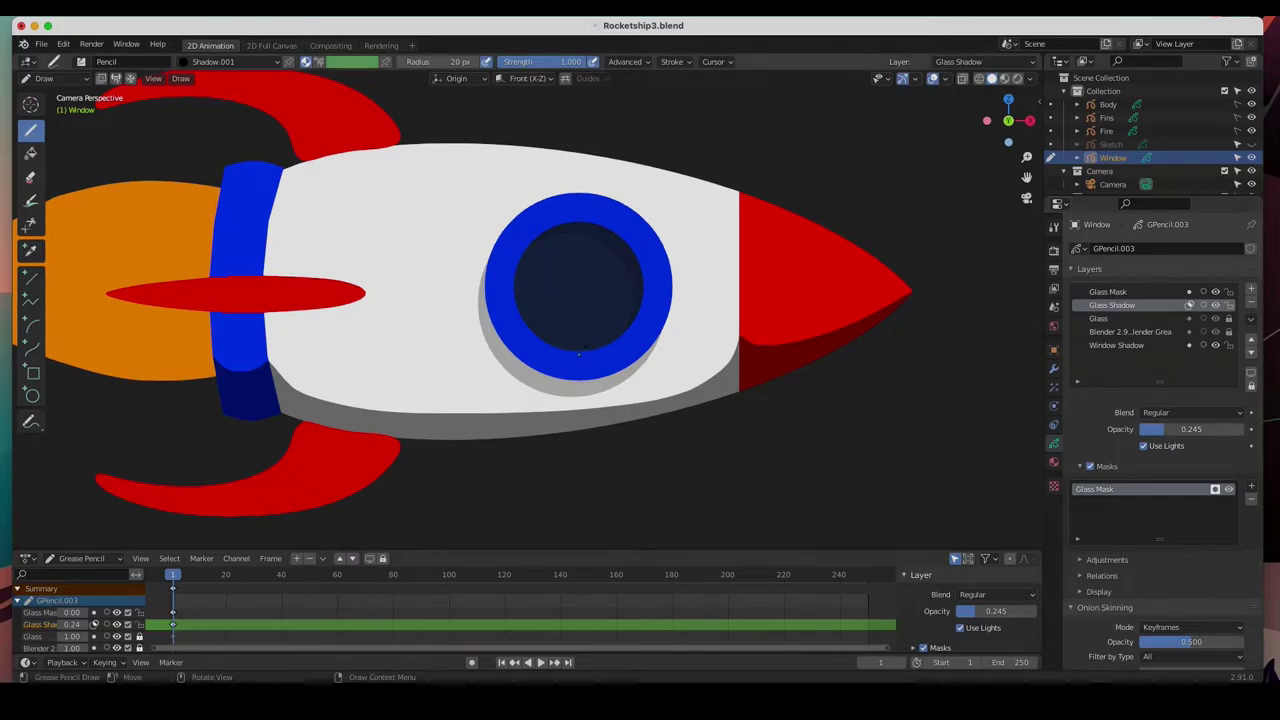
scroll(514, 289, down, 2)
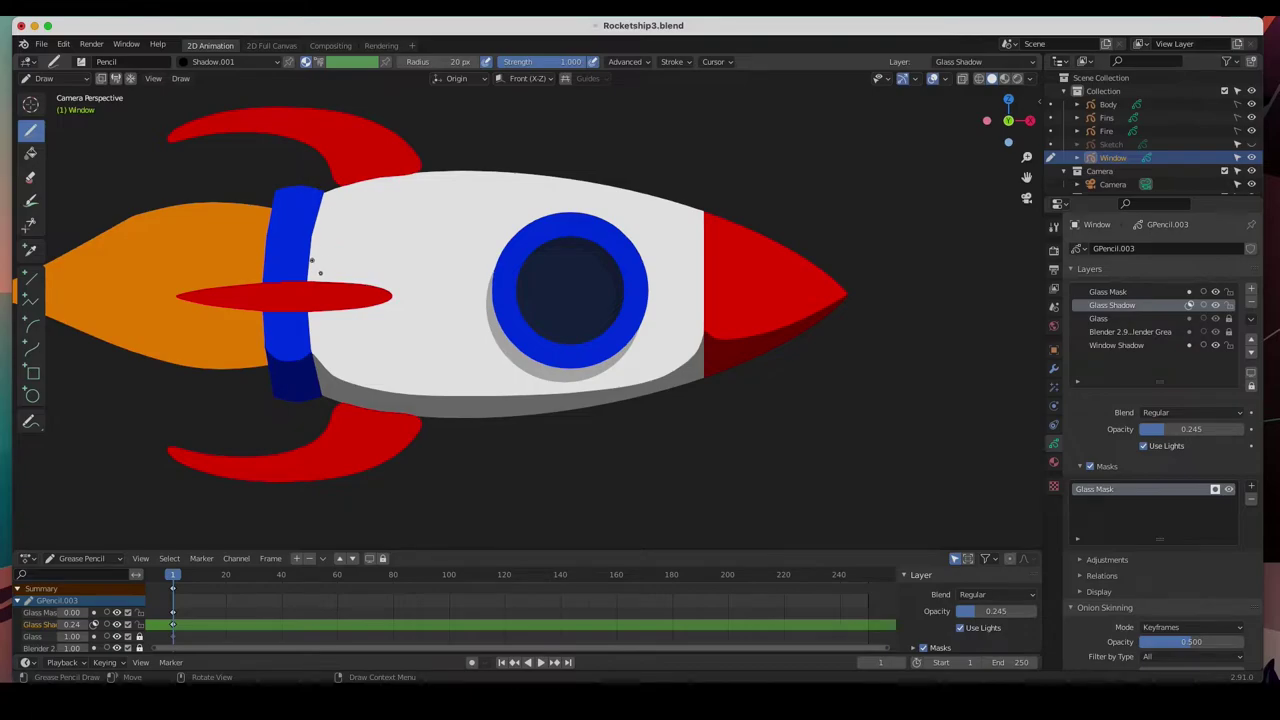
Hide the Window, Body and Fire objects to isolate the Fins object
click(1251, 158)
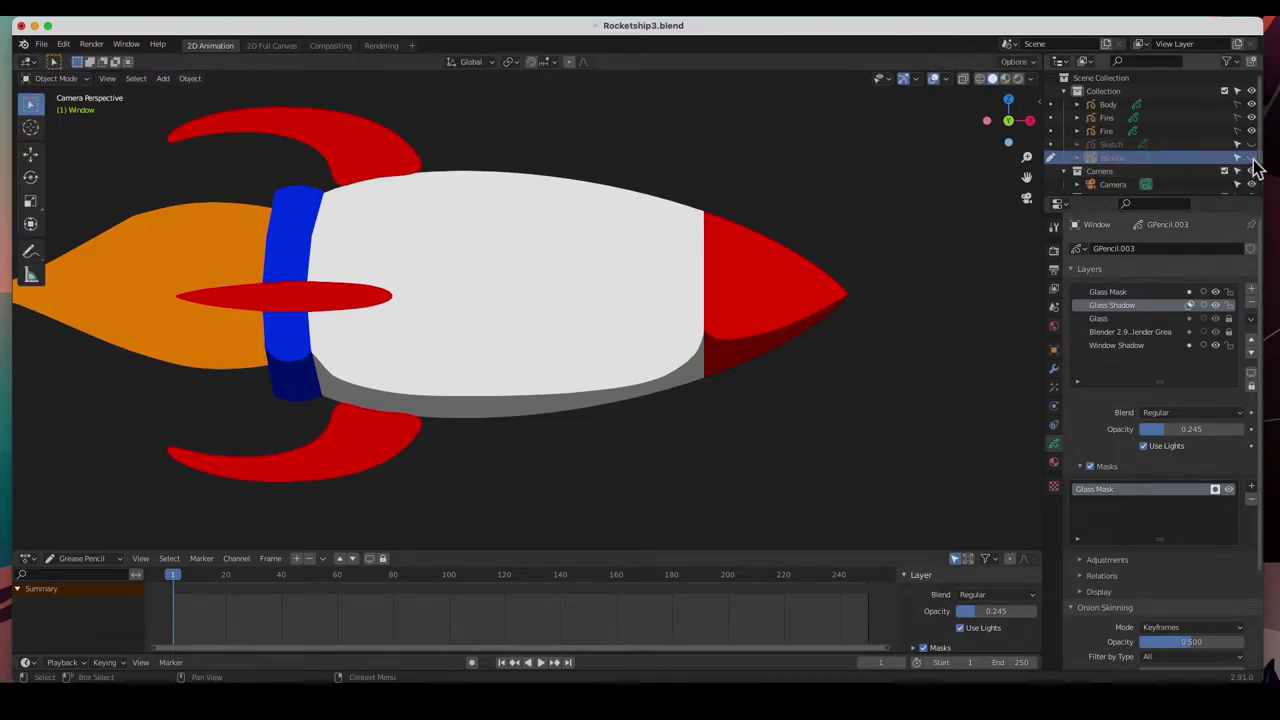
click(1251, 104)
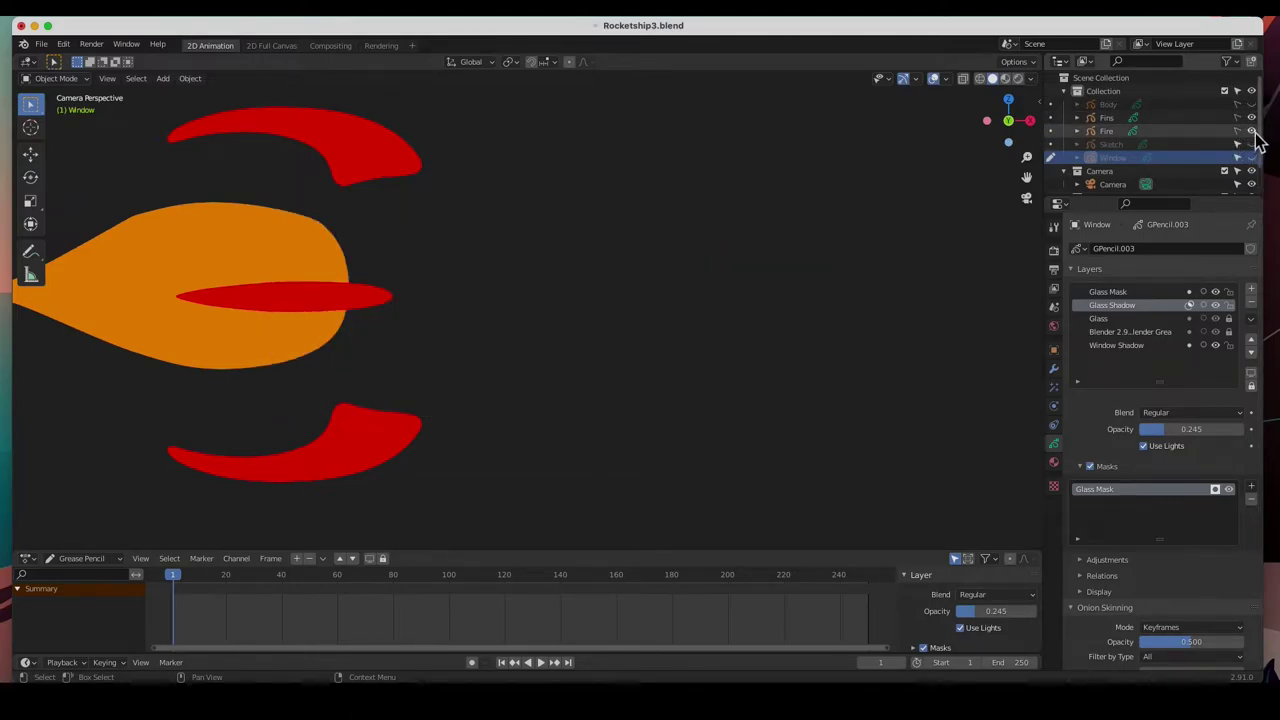
click(1251, 131)
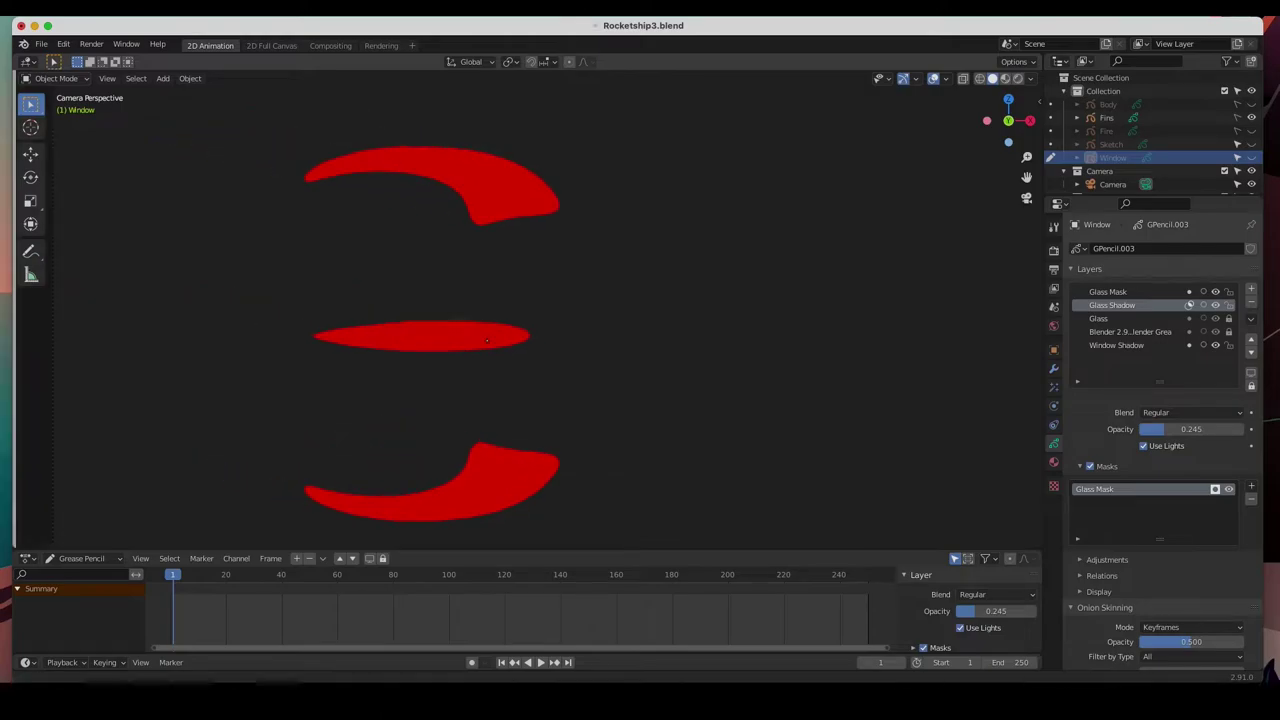
key(Home)
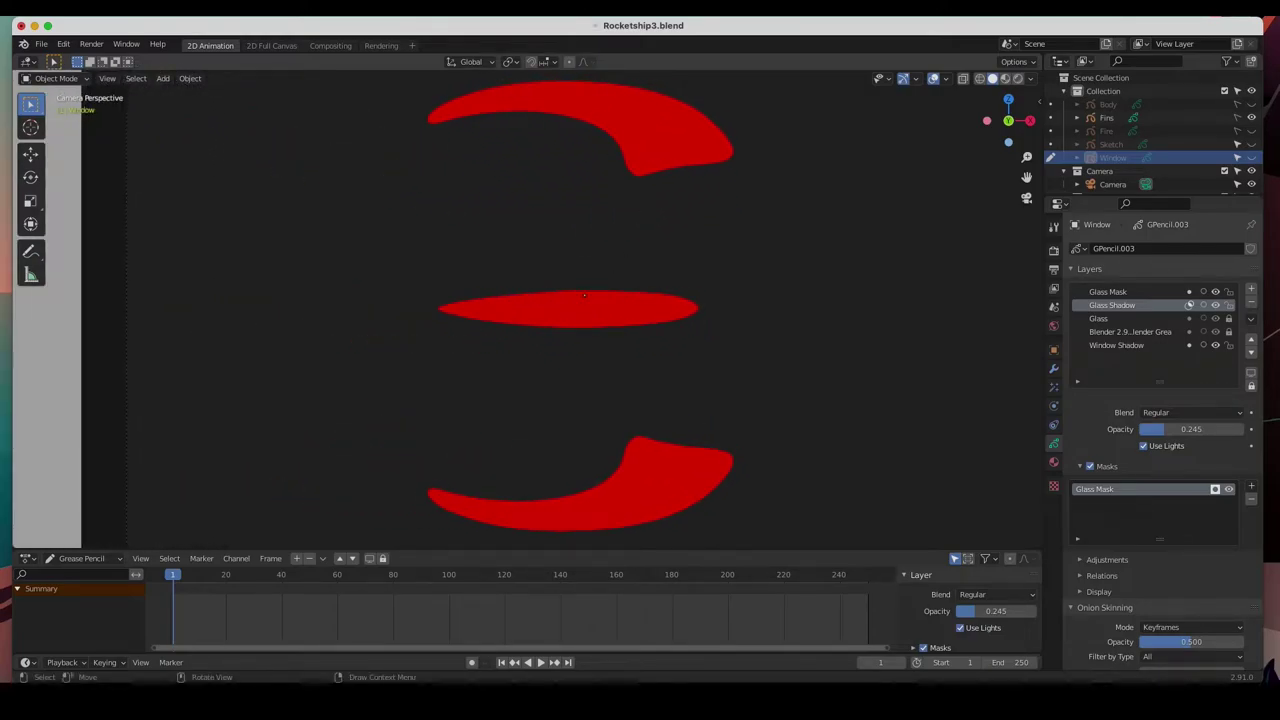
scroll(560, 305, down, 1)
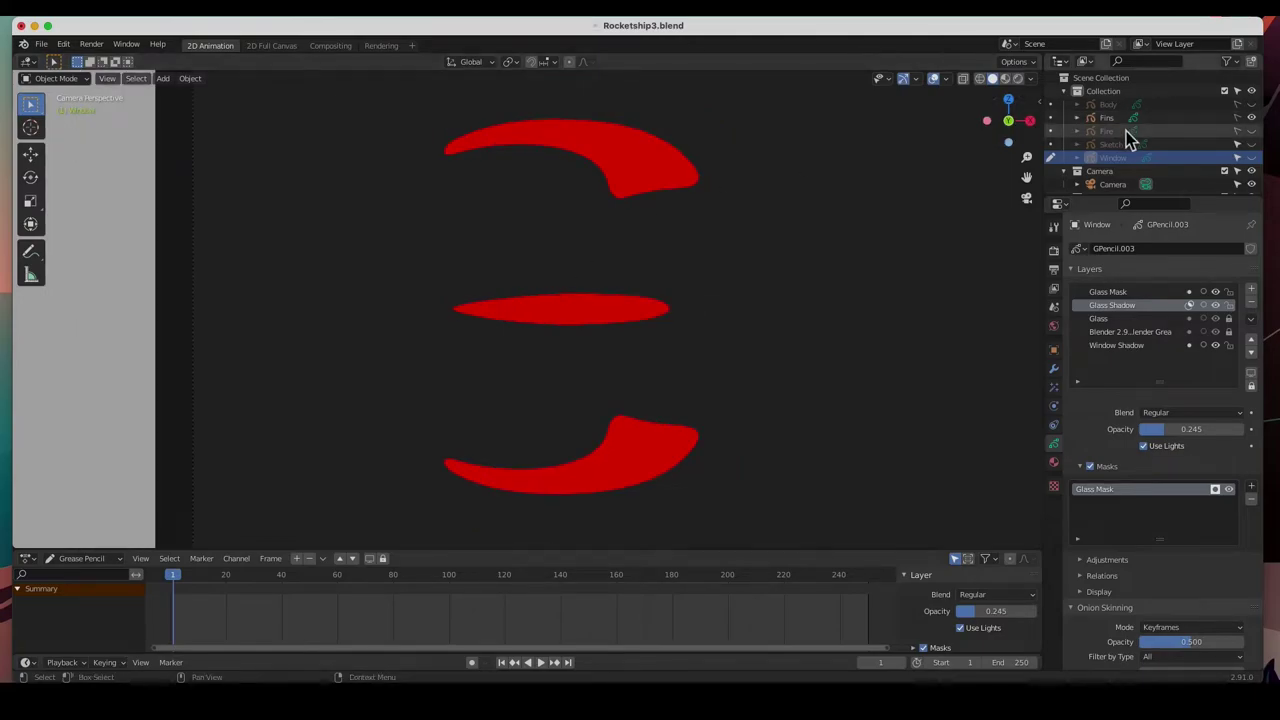
Save the file and rename the Fins object's Primitives layer to Fins
key(super+s)
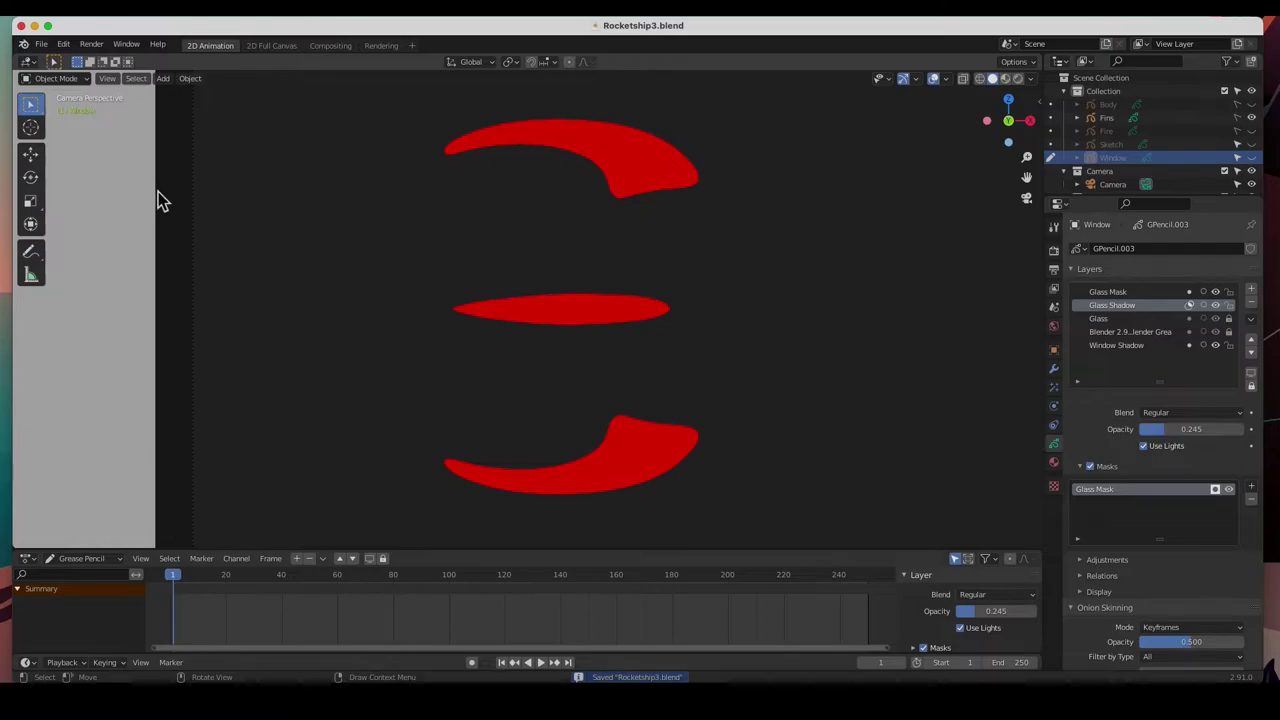
click(1106, 118)
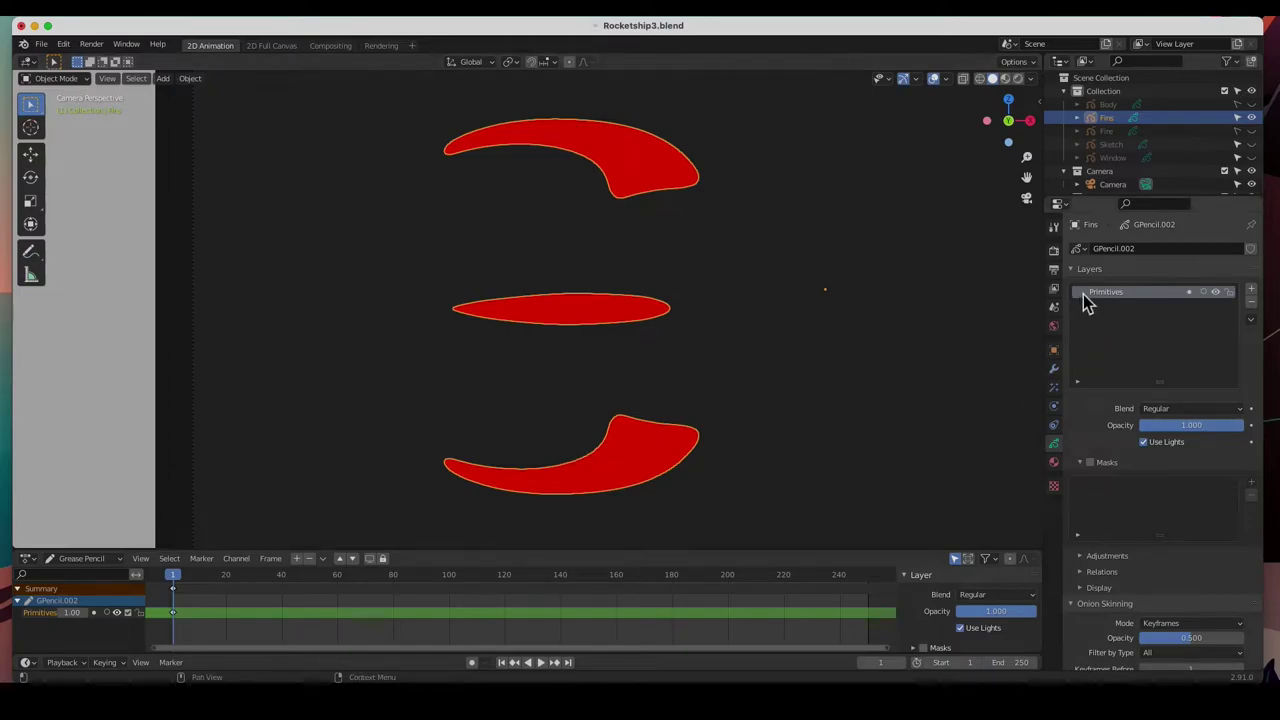
double_click(1102, 294)
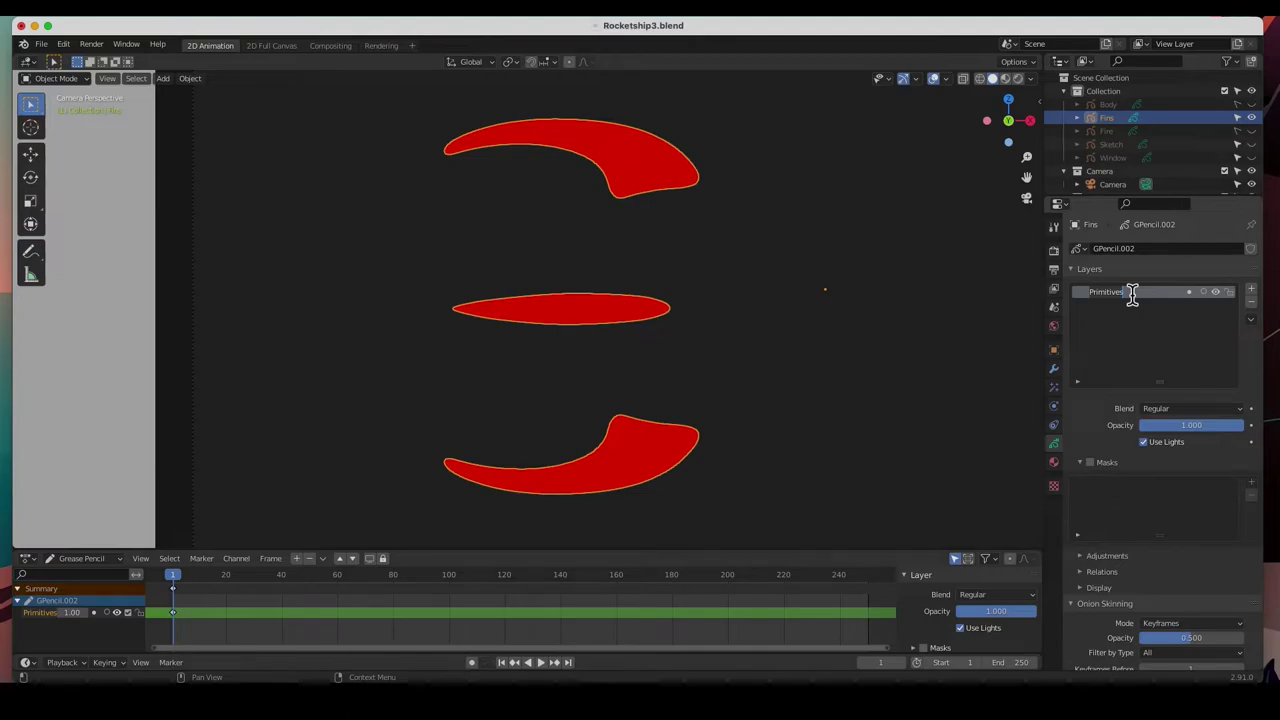
text(Fins)
key(Return)
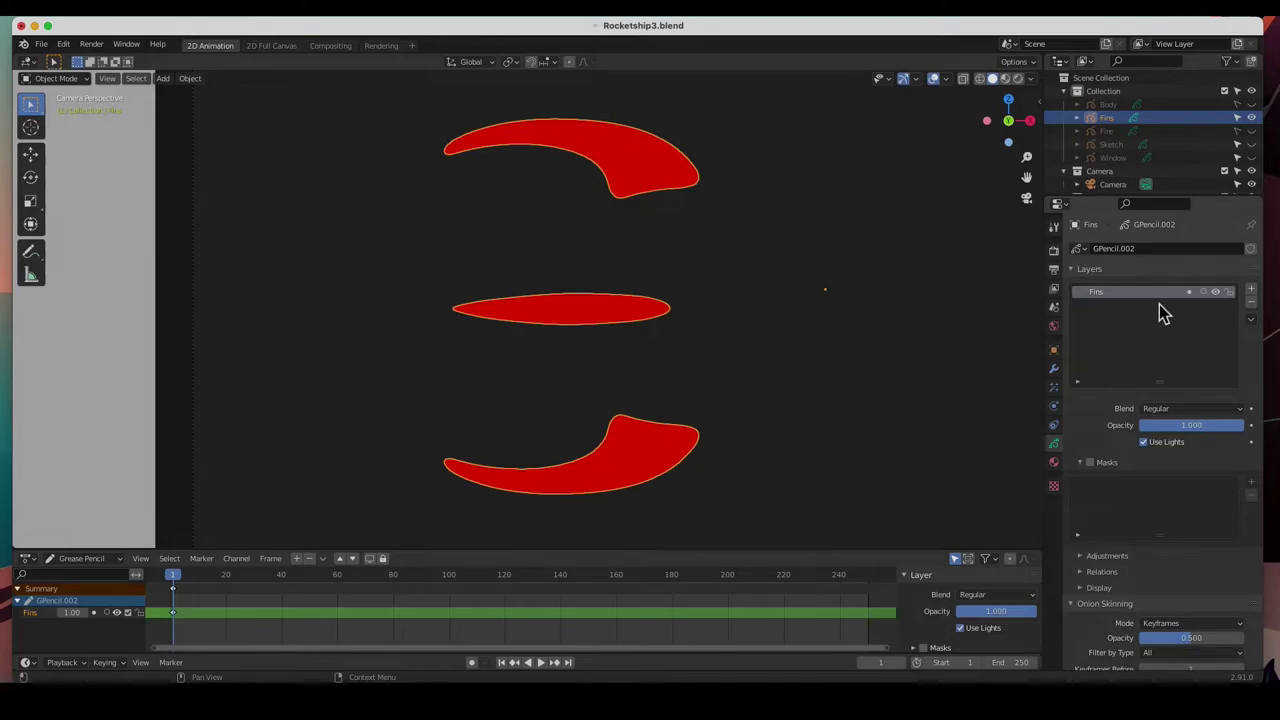
Add two layers above the Fins layer, naming the upper one Mask and the lower one Shadow
click(1054, 462)
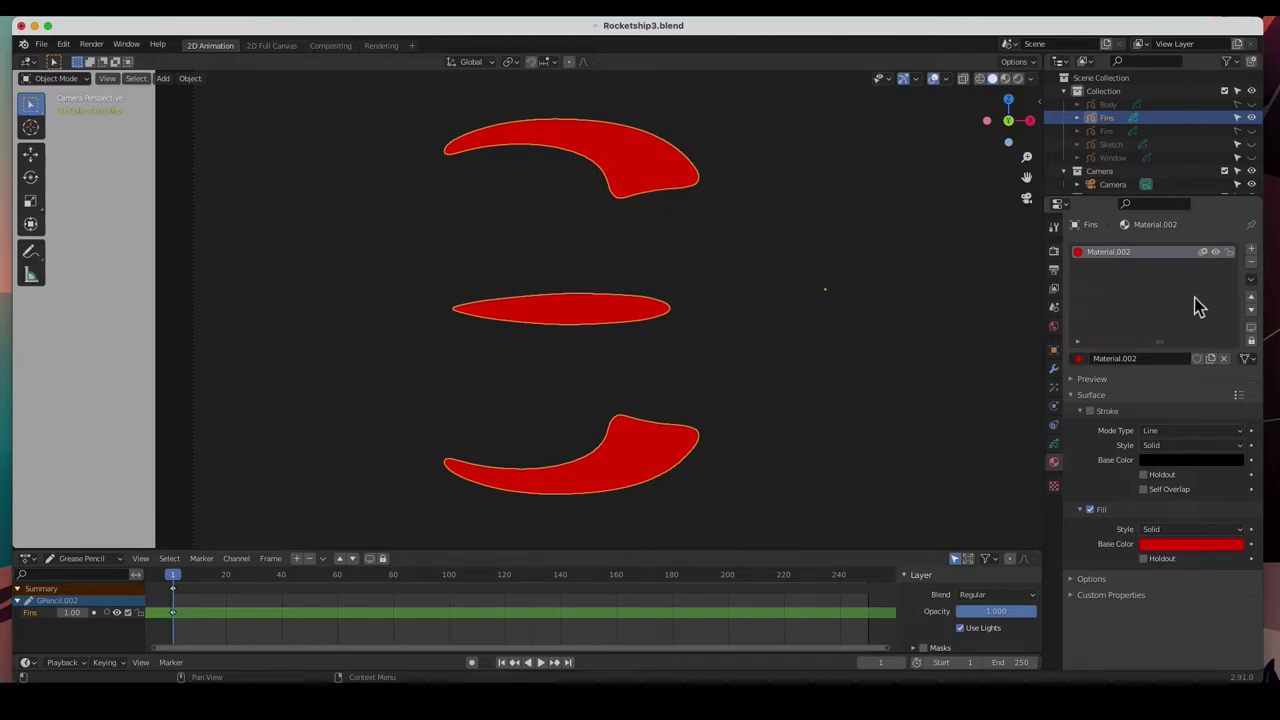
click(1055, 446)
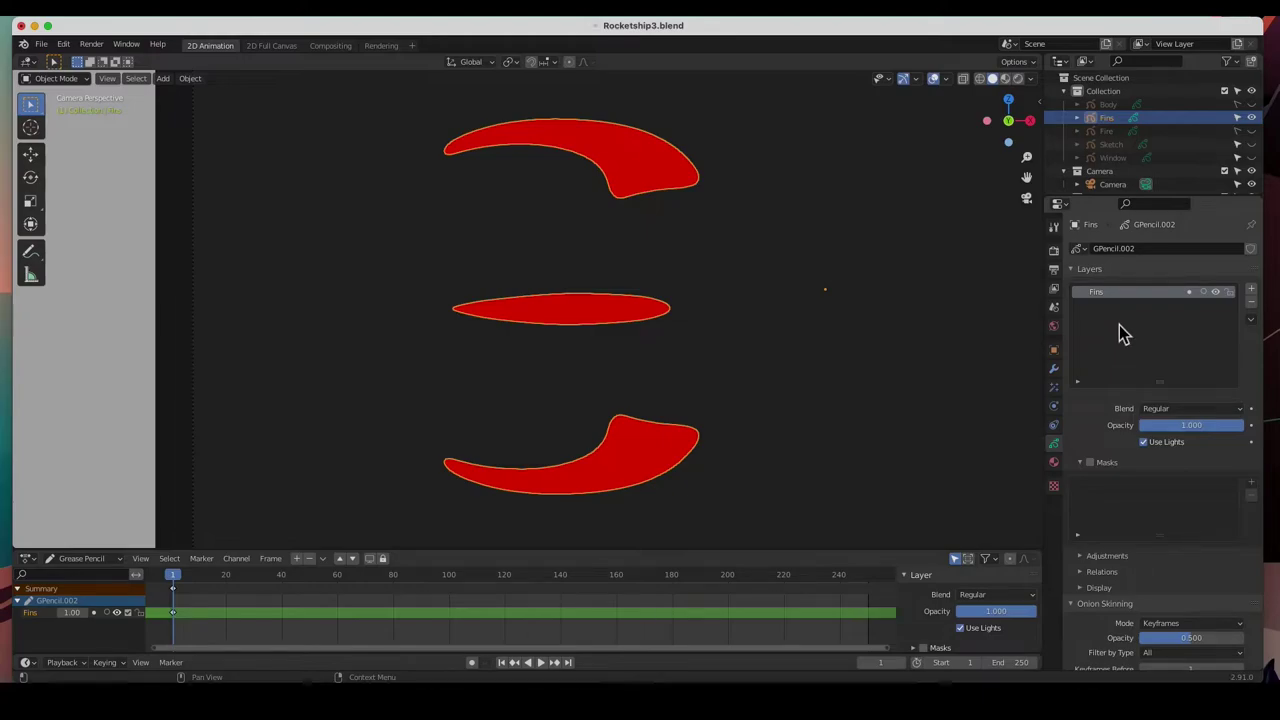
click(1250, 288)
click(1250, 288)
double_click(1139, 305)
text(Stedow)
double_click(1126, 292)
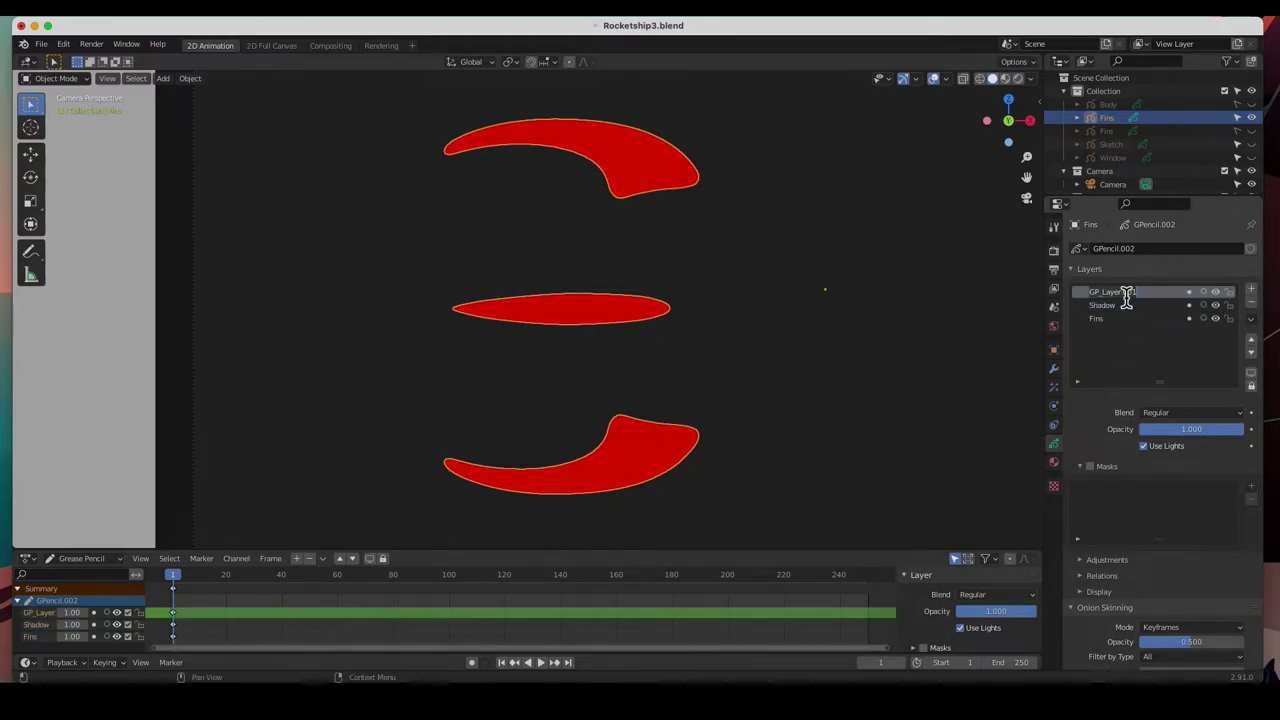
text(Mask)
key(Return)
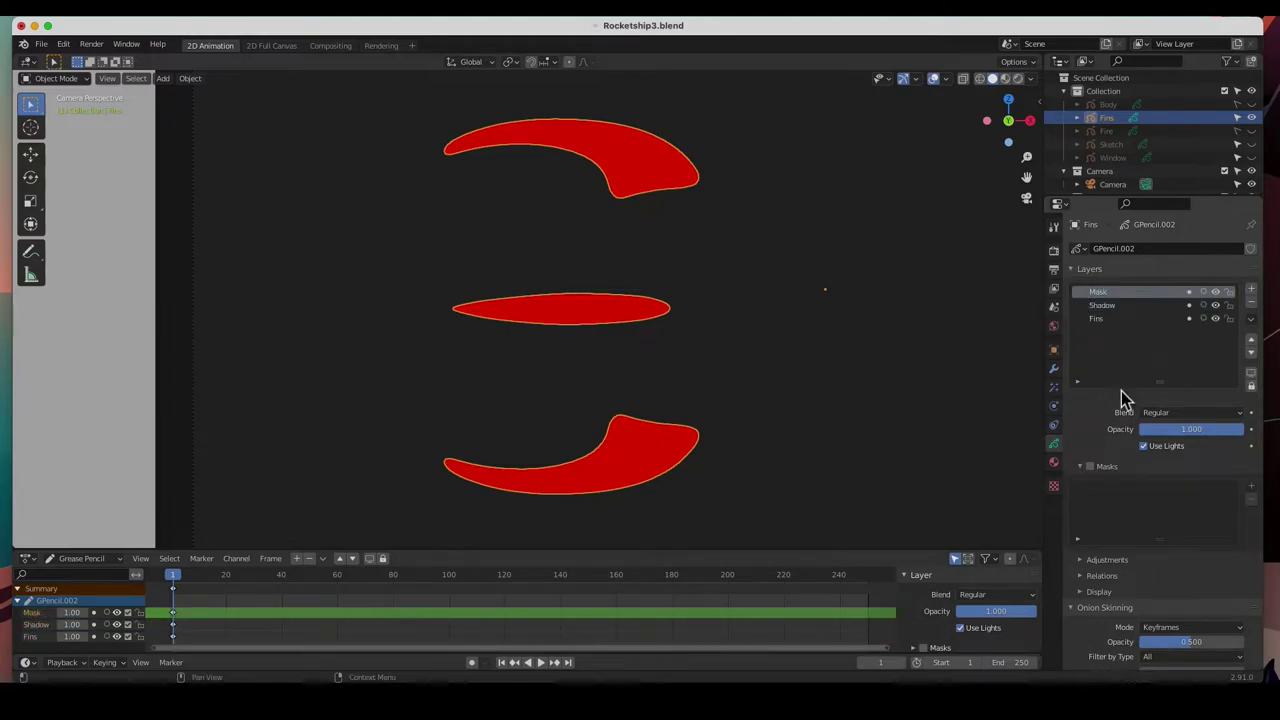
Add the Shadow.002 material and a new material named Mask to the Fins object
click(1054, 461)
click(1137, 358)
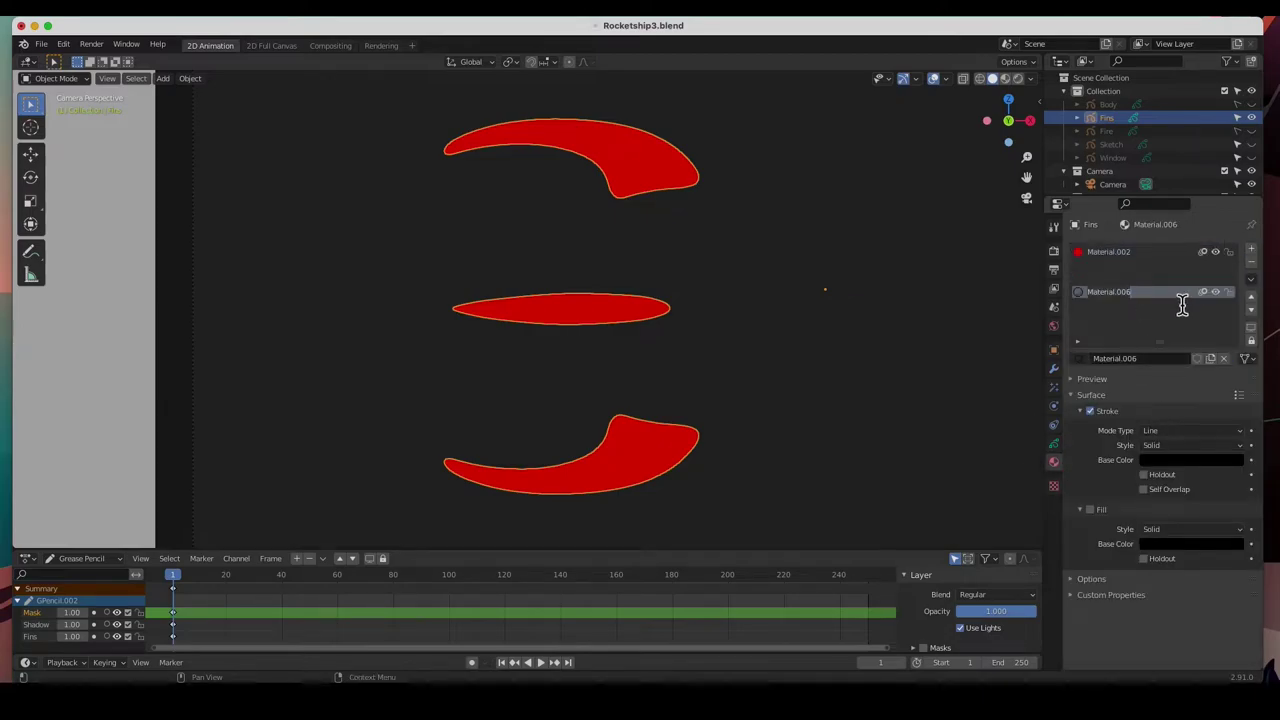
click(1251, 251)
click(1120, 357)
double_click(1154, 286)
text(Mask)
key(Return)
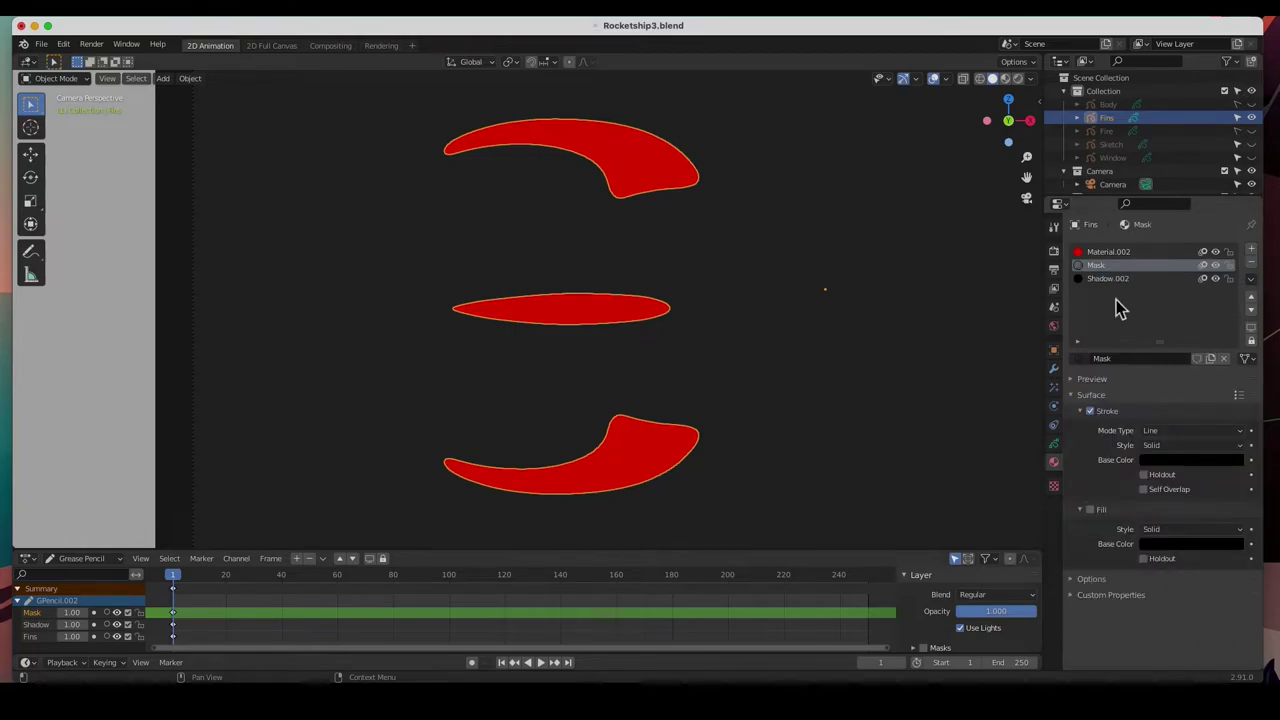
Turn off the Mask material's stroke and give it a solid bright green fill
click(1090, 510)
click(1190, 543)
click(1166, 326)
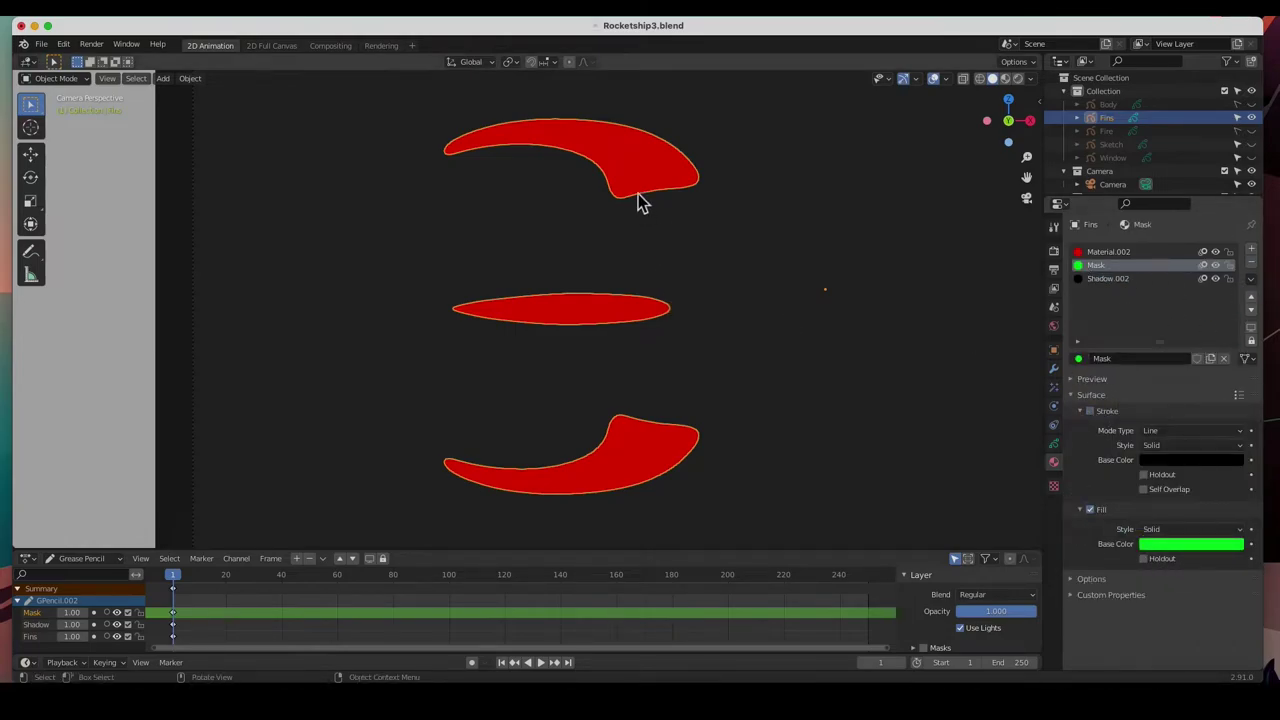
Copy the three fin strokes from the Fins layer to the Mask layer and assign the Mask material to the copies
click(1053, 444)
click(55, 78)
click(50, 104)
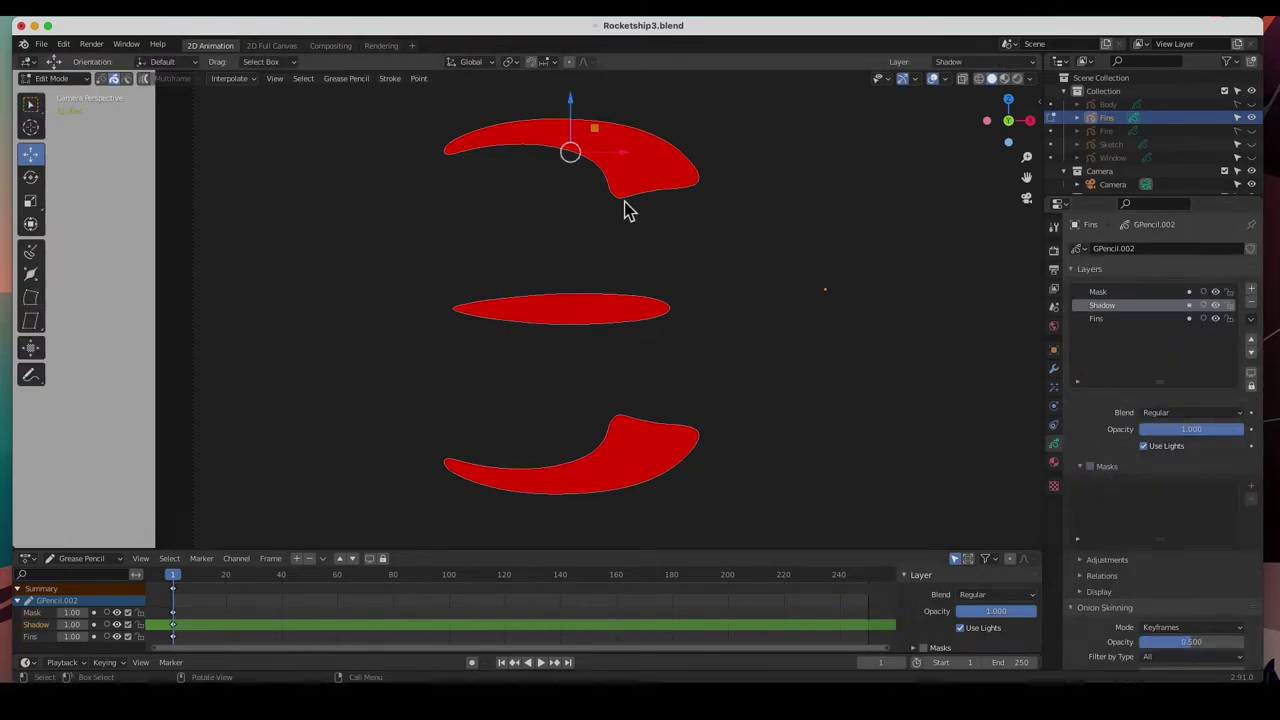
click(1140, 318)
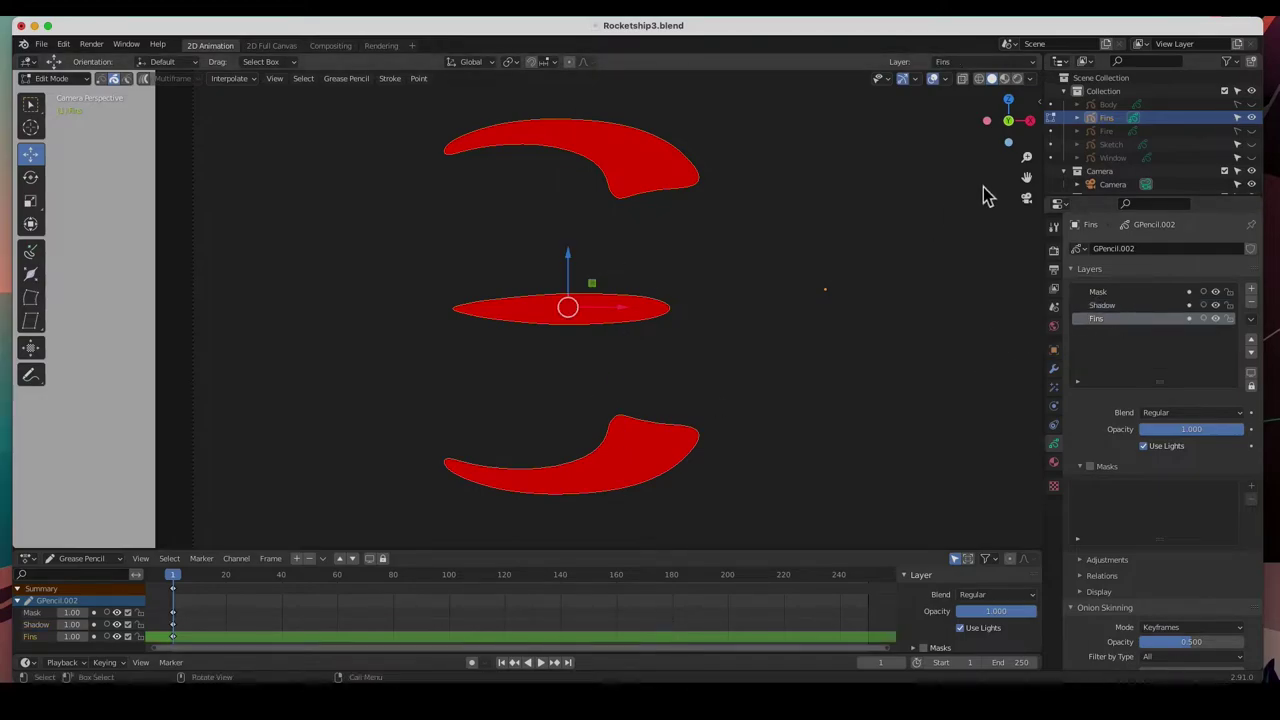
key(super+x)
click(1128, 292)
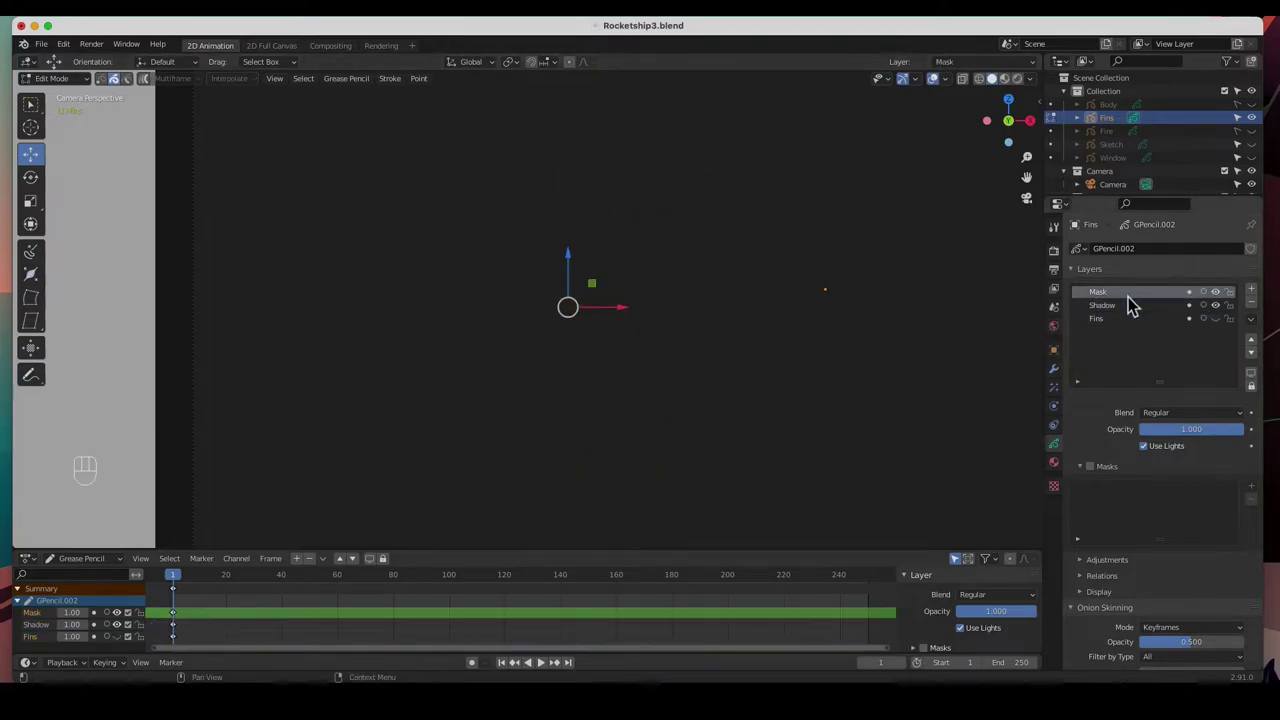
key(super+v)
click(1053, 462)
click(1097, 389)
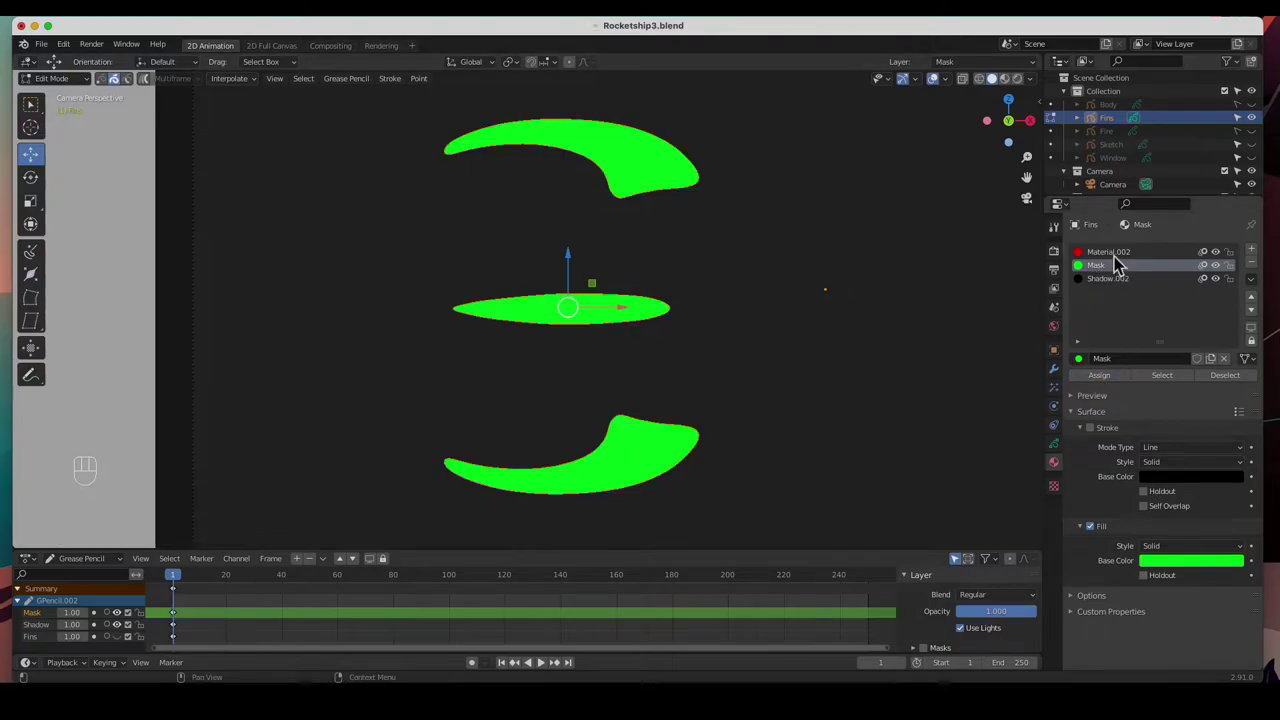
Show the Fins layer again and compare the red fins with the green copies by toggling the Mask layer
click(1053, 444)
click(1215, 318)
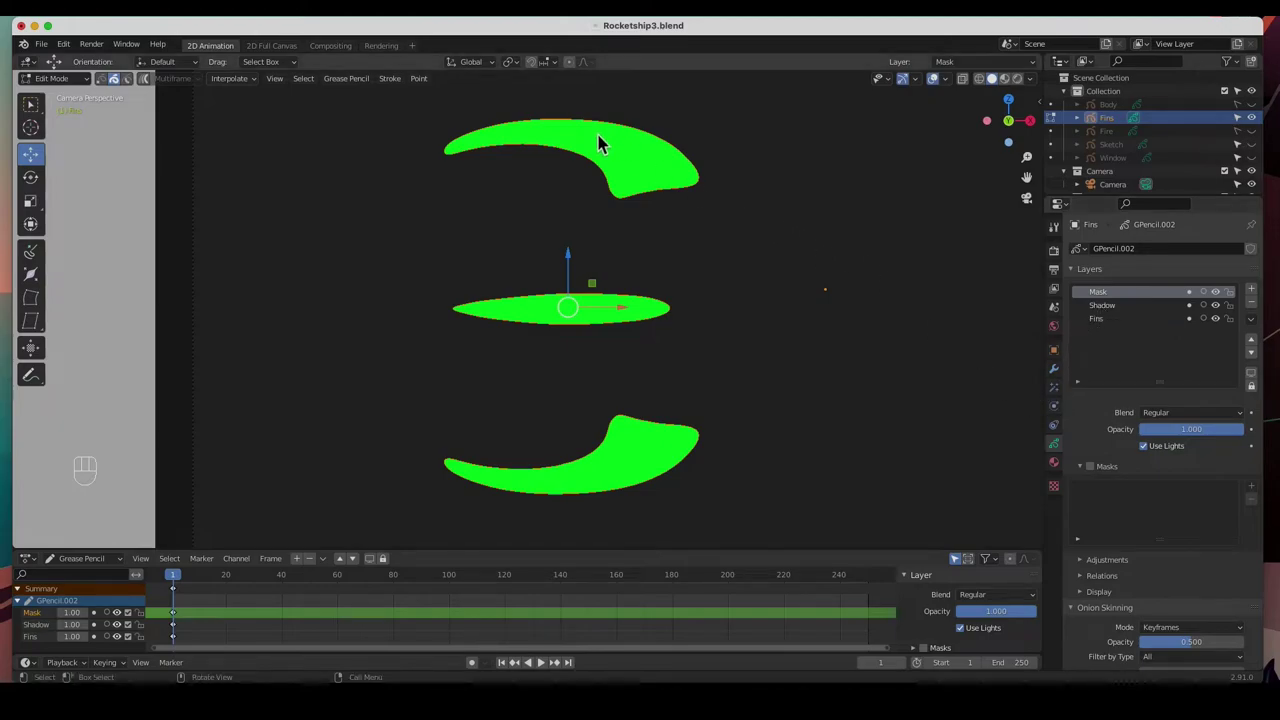
click(1216, 292)
click(1108, 320)
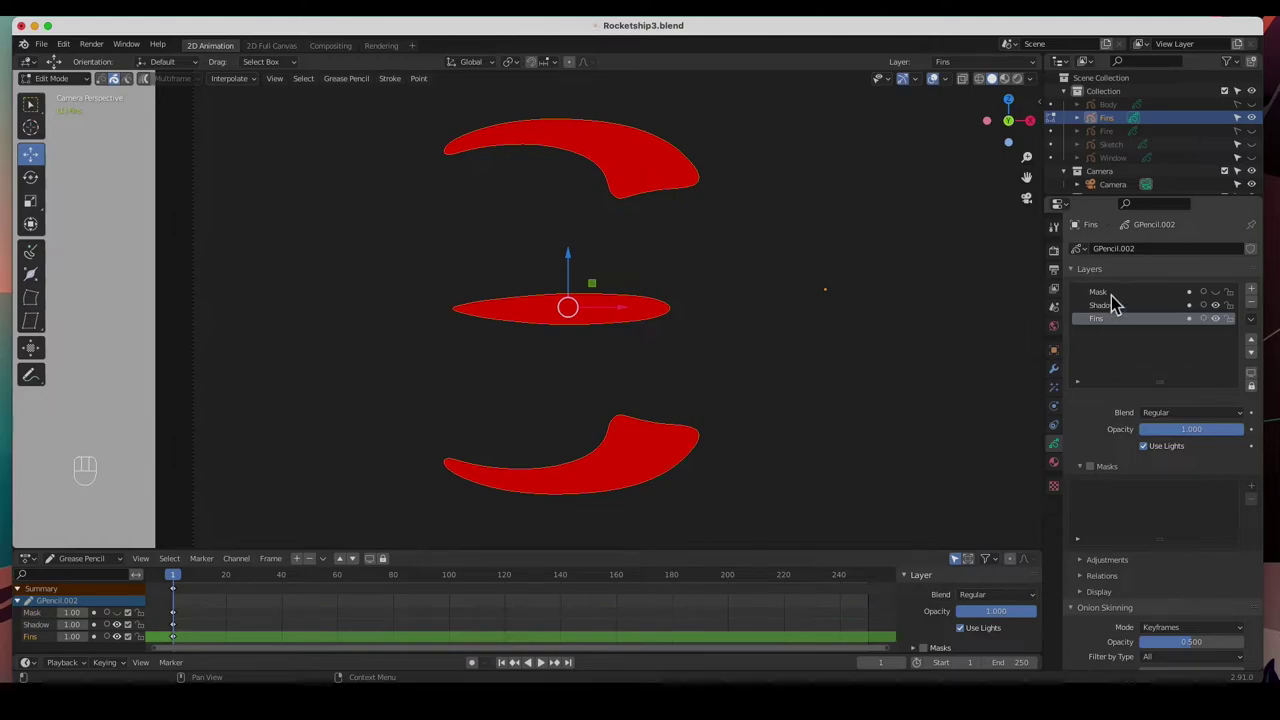
click(1110, 294)
click(1216, 292)
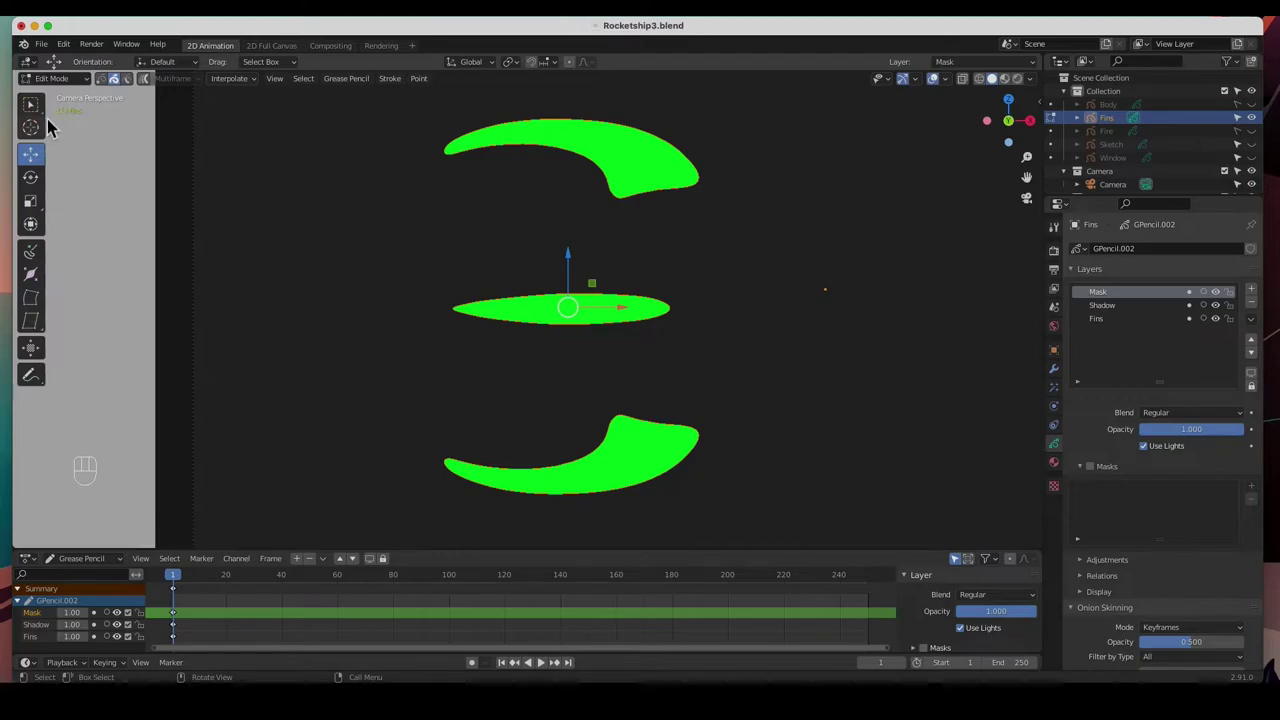
Set up the Draw tool in Draw mode with the Shadow.002 material on the Shadow layer, and hide the Mask layer
click(60, 80)
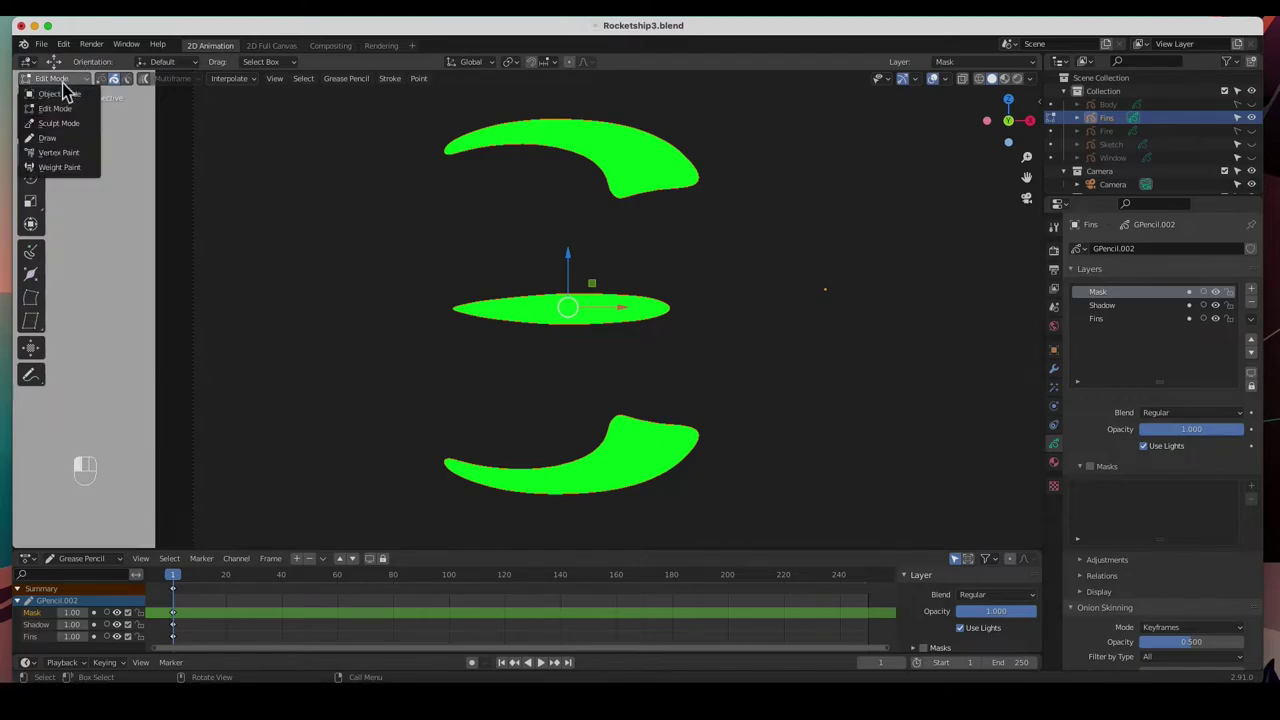
click(51, 142)
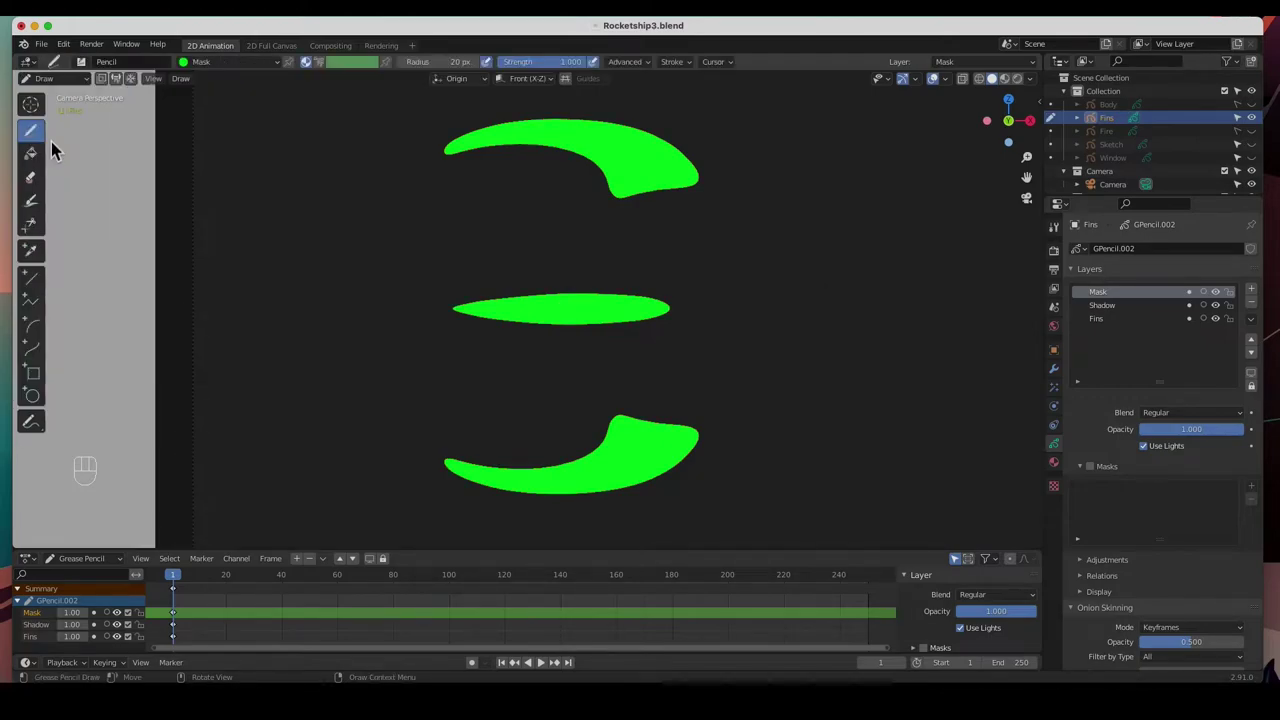
click(31, 136)
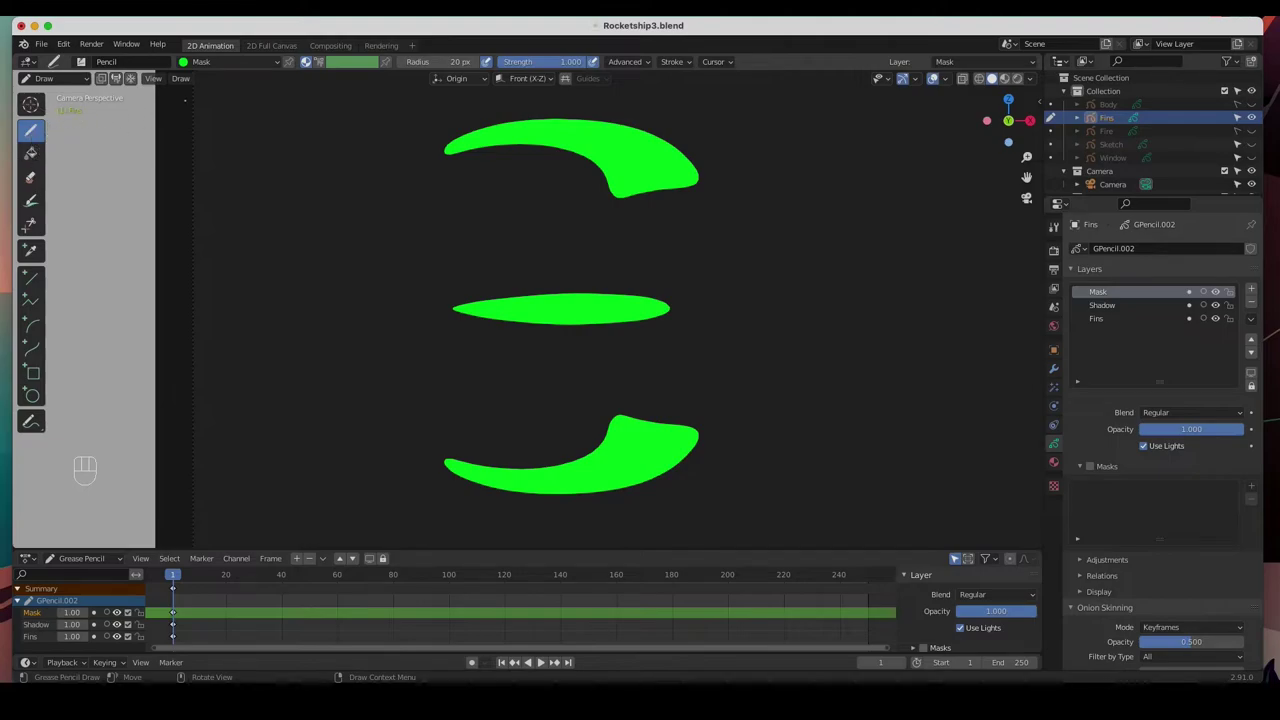
click(208, 64)
click(190, 120)
click(1100, 306)
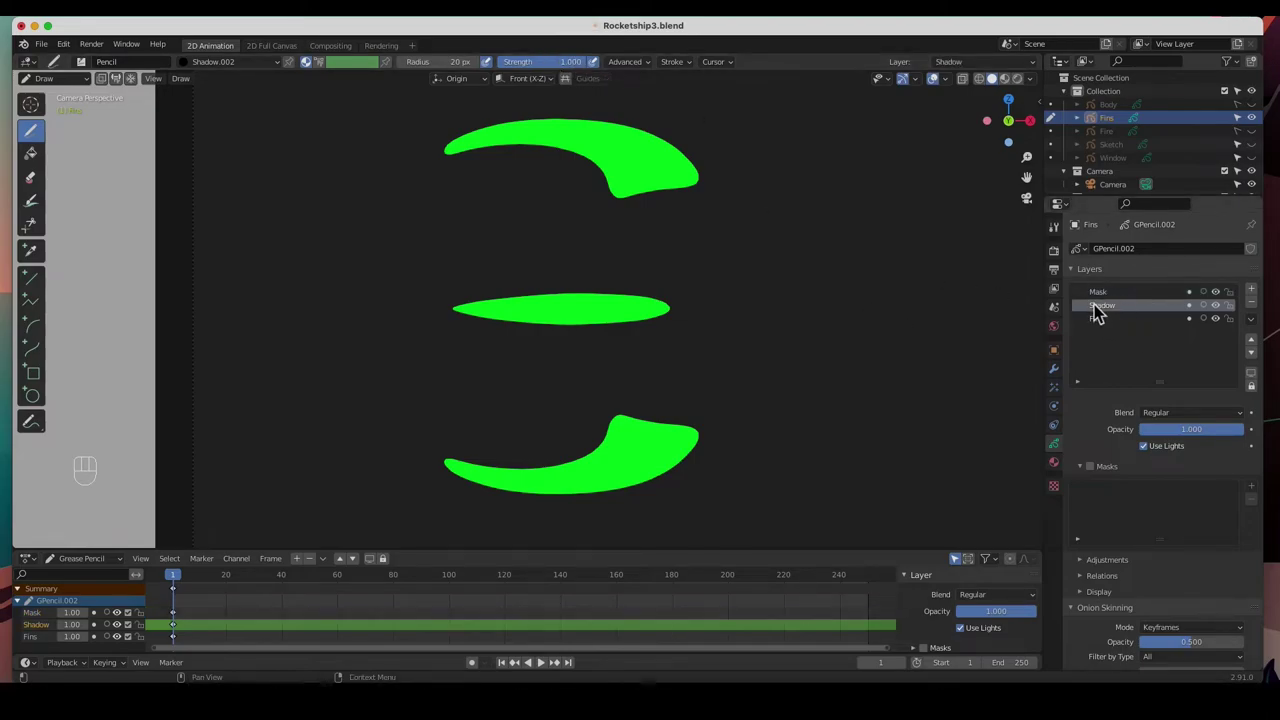
click(1215, 292)
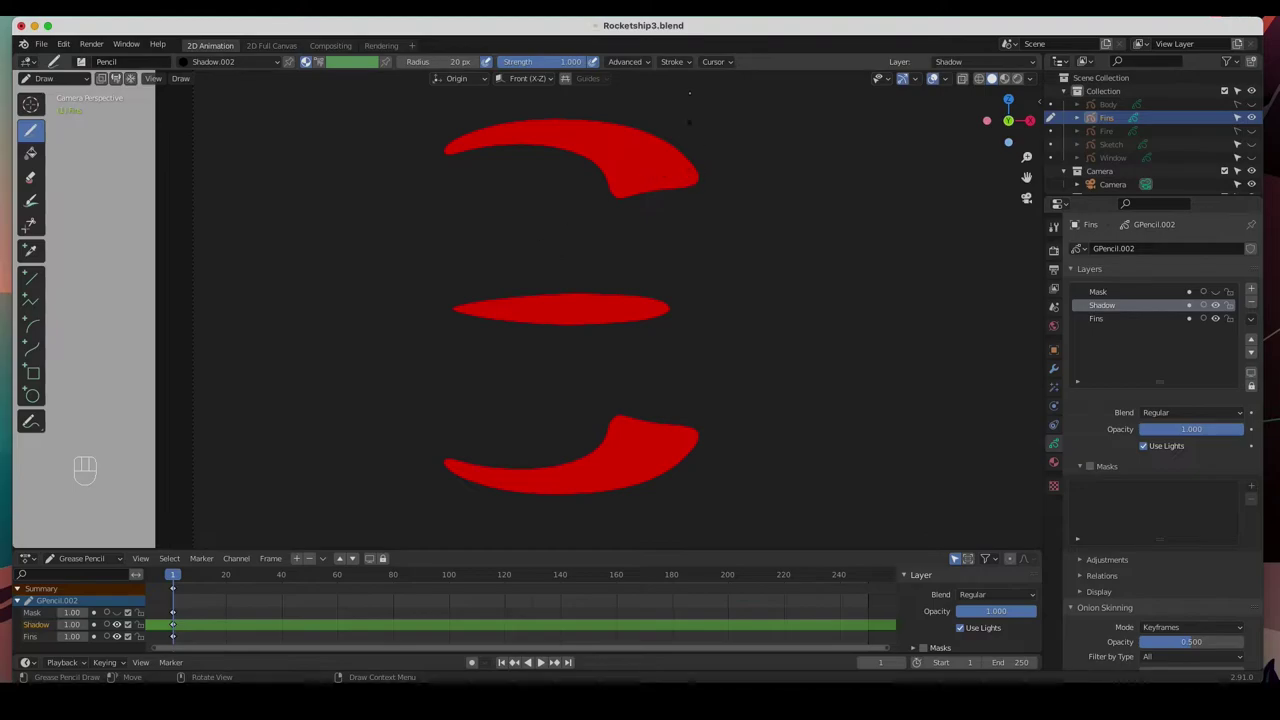
Draw black shadow shapes over the lower parts of all three fins on the Shadow layer
mouse_move(710, 180)
mouse_down()
mouse_move(632, 182)
mouse_move(569, 143)
mouse_move(531, 138)
mouse_move(448, 170)
mouse_move(619, 208)
mouse_move(647, 231)
mouse_move(708, 186)
mouse_up()
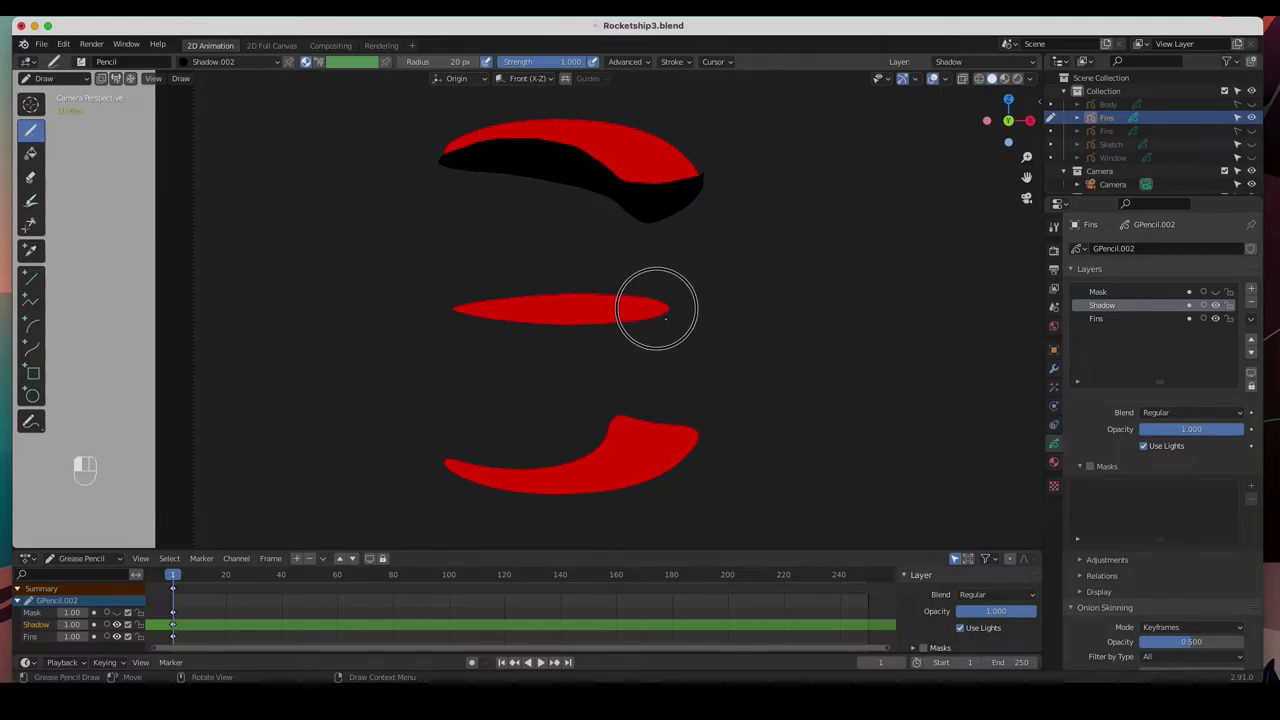
key(super+z)
mouse_move(685, 312)
mouse_down()
mouse_move(584, 316)
mouse_move(421, 303)
mouse_move(458, 346)
mouse_move(567, 368)
mouse_move(670, 368)
mouse_move(700, 330)
mouse_up()
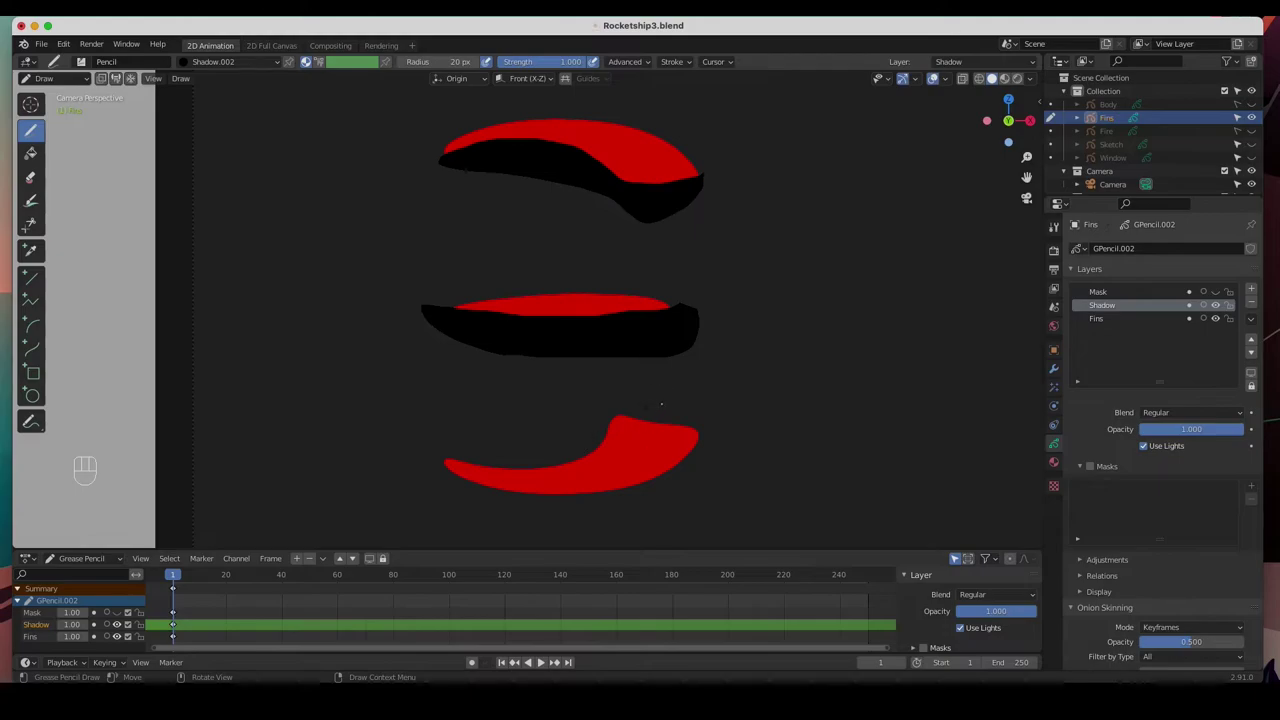
mouse_move(583, 449)
mouse_down()
mouse_move(646, 445)
mouse_move(566, 483)
mouse_move(509, 478)
mouse_move(518, 488)
mouse_move(449, 470)
mouse_move(440, 482)
mouse_move(509, 516)
mouse_move(609, 535)
mouse_move(716, 525)
mouse_move(756, 466)
mouse_move(698, 389)
mouse_move(618, 399)
mouse_move(578, 436)
mouse_up()
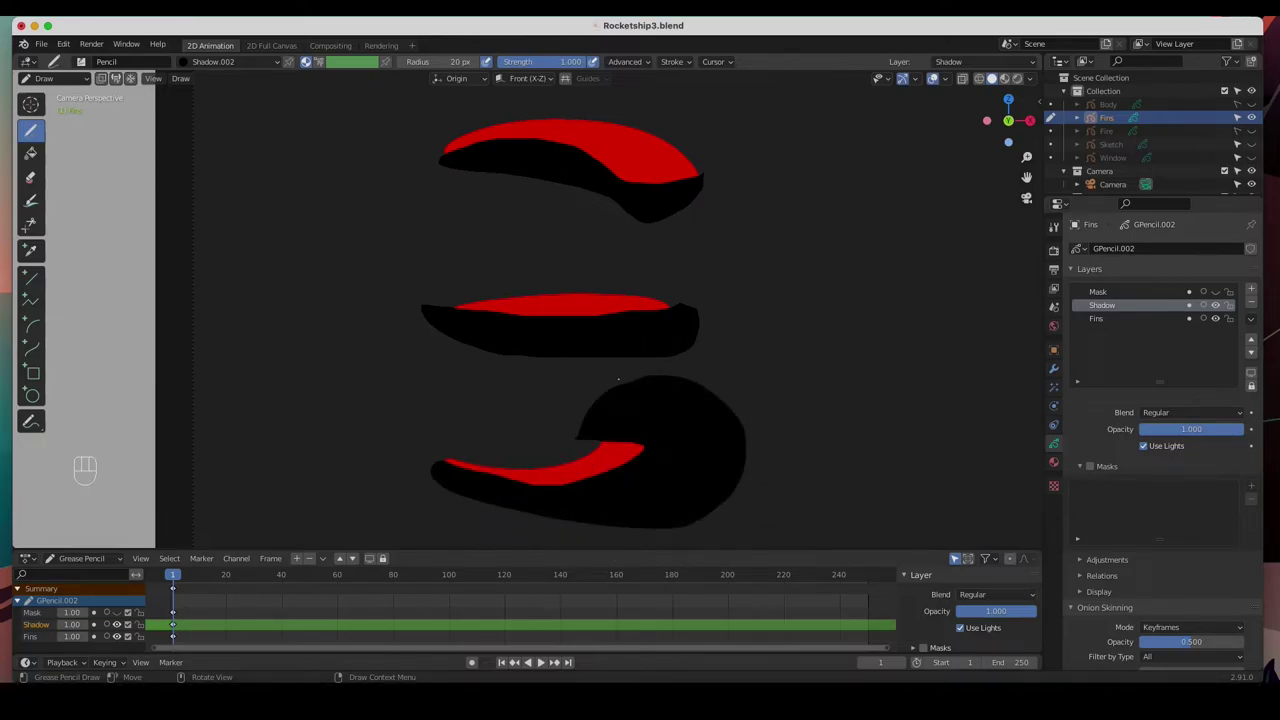
Lock the Fins layer and smooth the top fin's shadow edge in Sculpt mode
click(77, 79)
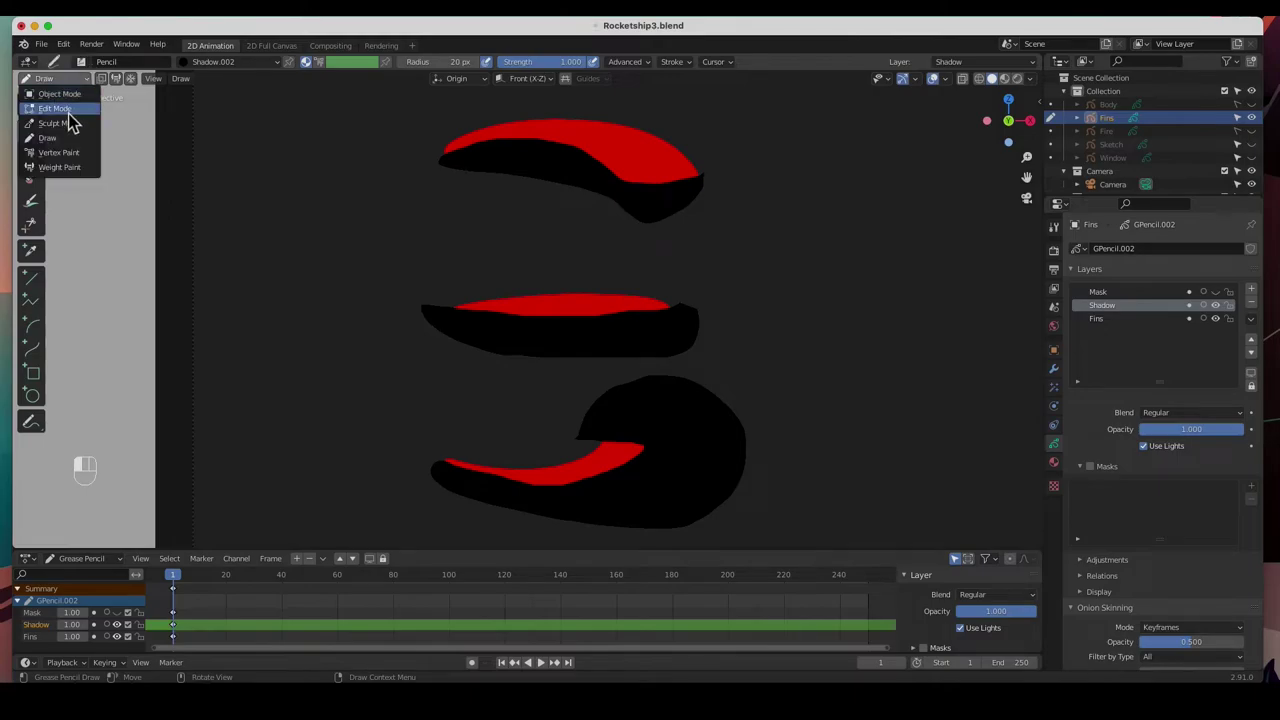
click(62, 123)
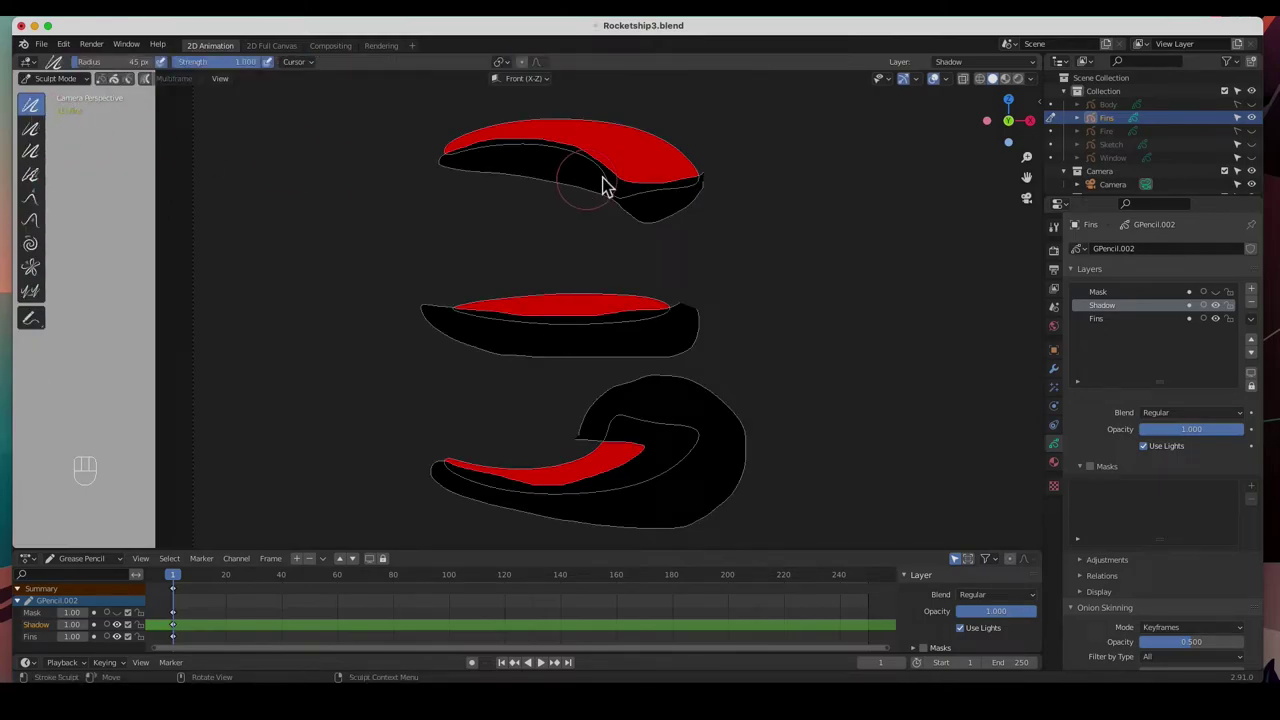
scroll(639, 190, up, 2)
scroll(629, 156, up, 2)
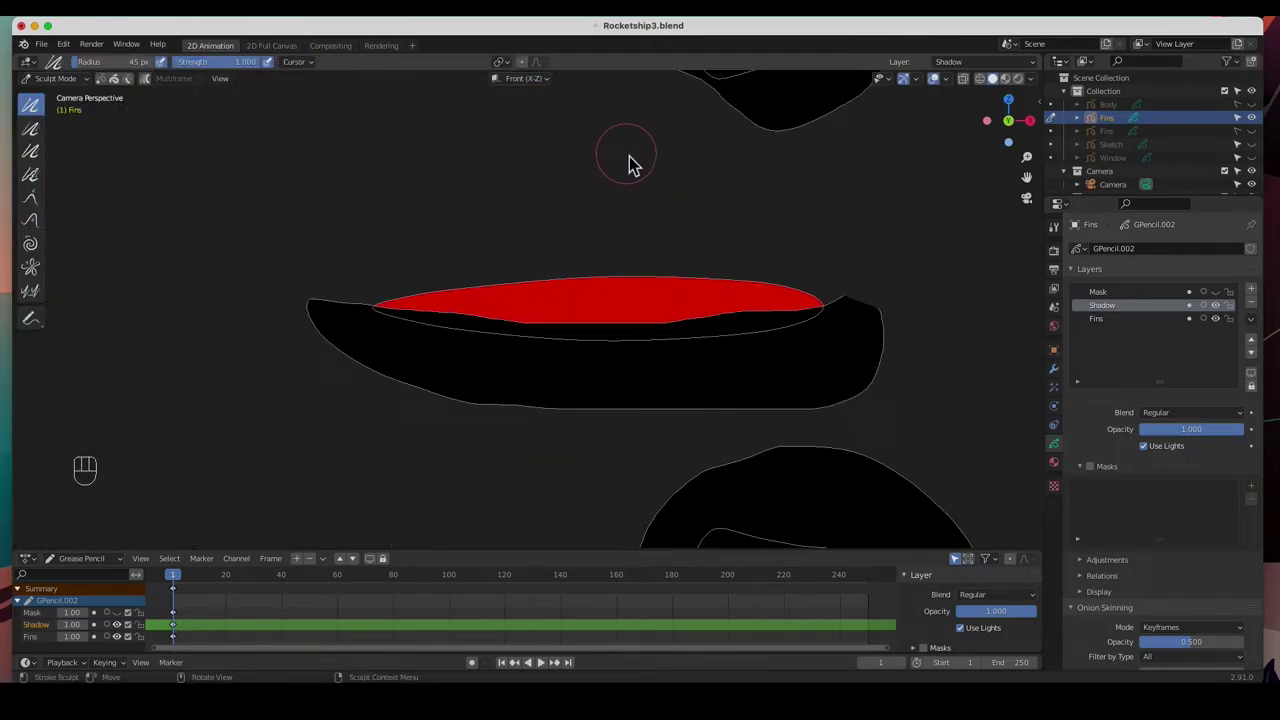
shift+middle_drag(633, 152, 605, 413)
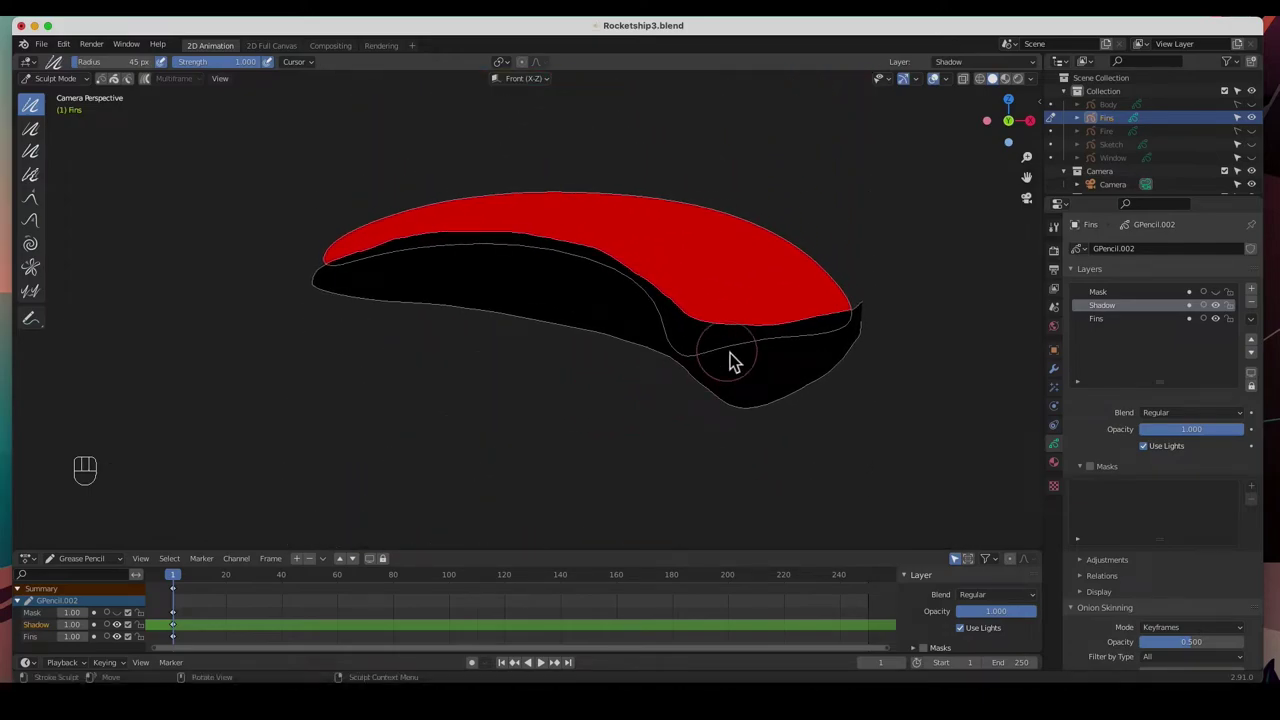
mouse_move(826, 326)
mouse_down()
mouse_move(735, 318)
mouse_move(547, 237)
mouse_move(372, 234)
mouse_up()
key(super+z)
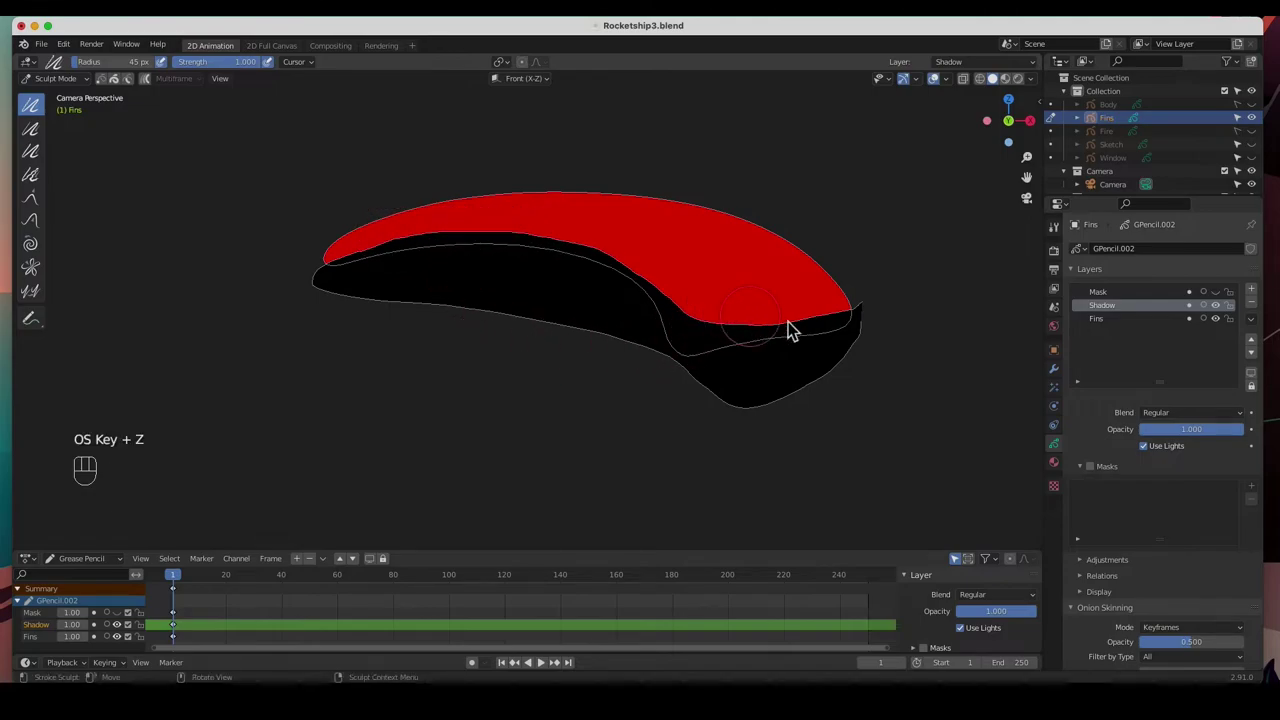
mouse_move(822, 322)
mouse_down()
mouse_move(697, 306)
mouse_move(591, 258)
mouse_move(518, 244)
mouse_move(351, 249)
mouse_up()
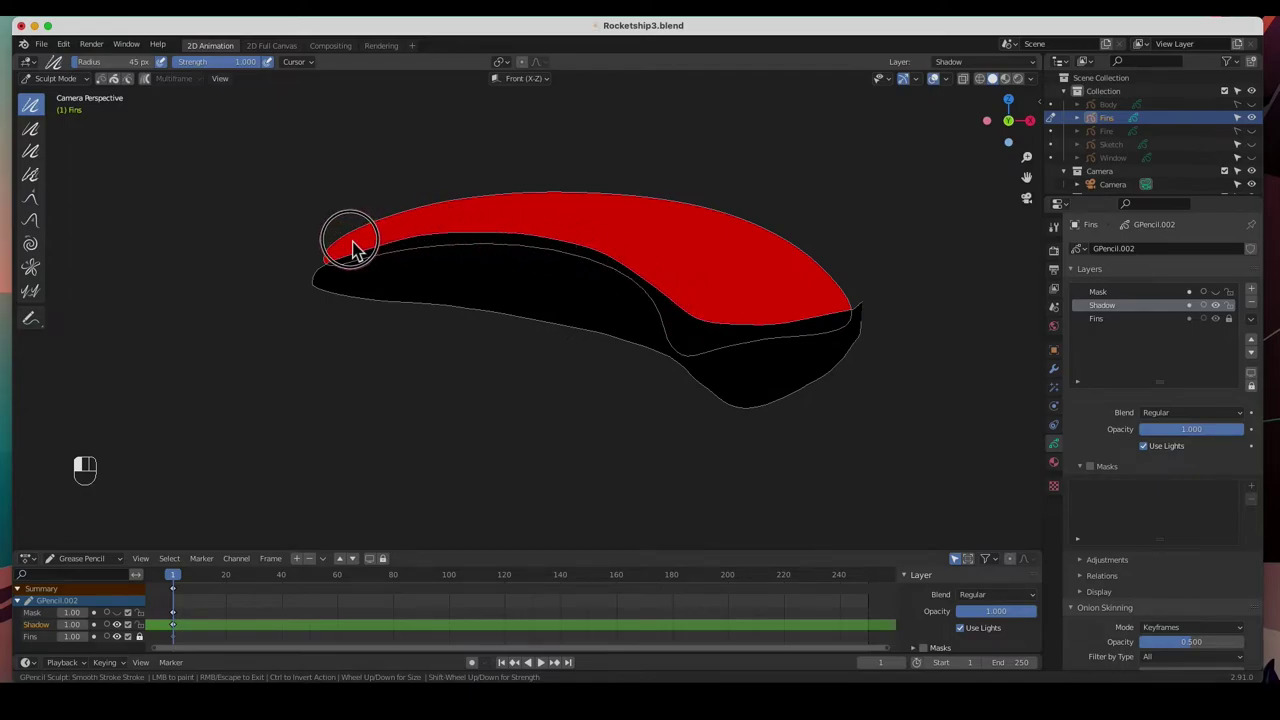
Reshape the top fin's shadow edge with the Push brush and smooth it again, keeping the camera view
click(30, 220)
mouse_move(619, 295)
mouse_down()
mouse_move(583, 253)
mouse_move(519, 242)
mouse_move(452, 243)
mouse_move(636, 299)
mouse_move(368, 254)
mouse_move(460, 238)
mouse_move(633, 273)
mouse_move(669, 309)
mouse_move(760, 332)
mouse_move(870, 313)
mouse_move(870, 295)
mouse_move(824, 307)
mouse_move(890, 315)
mouse_move(888, 283)
mouse_move(801, 327)
mouse_move(773, 323)
mouse_move(870, 305)
mouse_up()
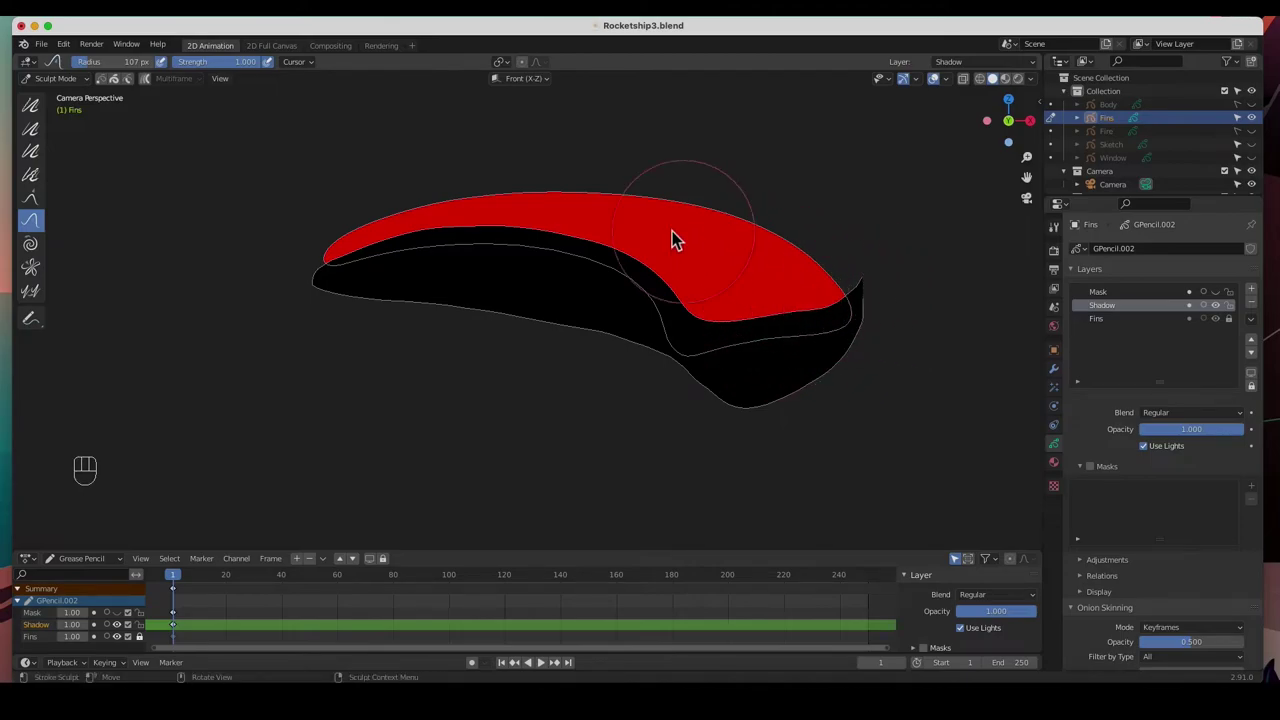
click(31, 104)
mouse_move(420, 248)
mouse_down()
mouse_move(656, 264)
mouse_move(769, 322)
mouse_move(793, 318)
mouse_move(649, 280)
mouse_move(688, 293)
mouse_move(648, 262)
mouse_move(383, 251)
mouse_up()
mouse_move(491, 403)
alt+middle_down()
mouse_move(509, 440)
mouse_move(517, 316)
alt+middle_up()
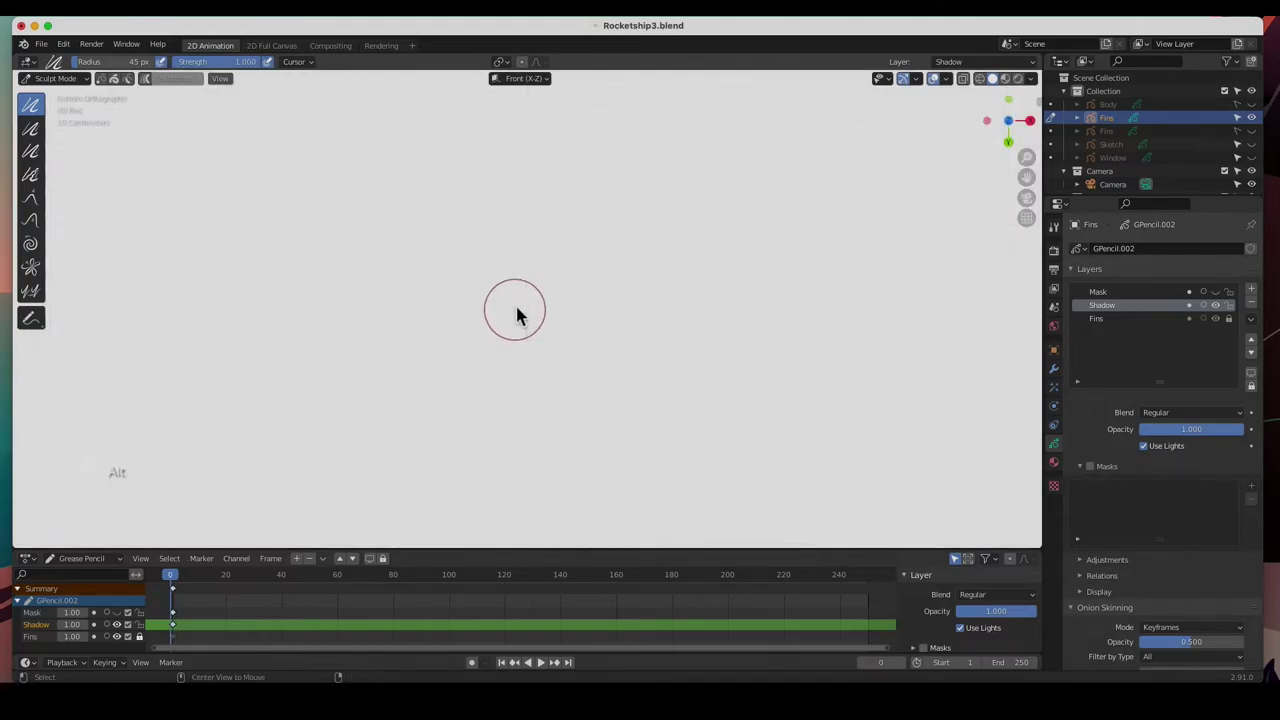
key(KP_0)
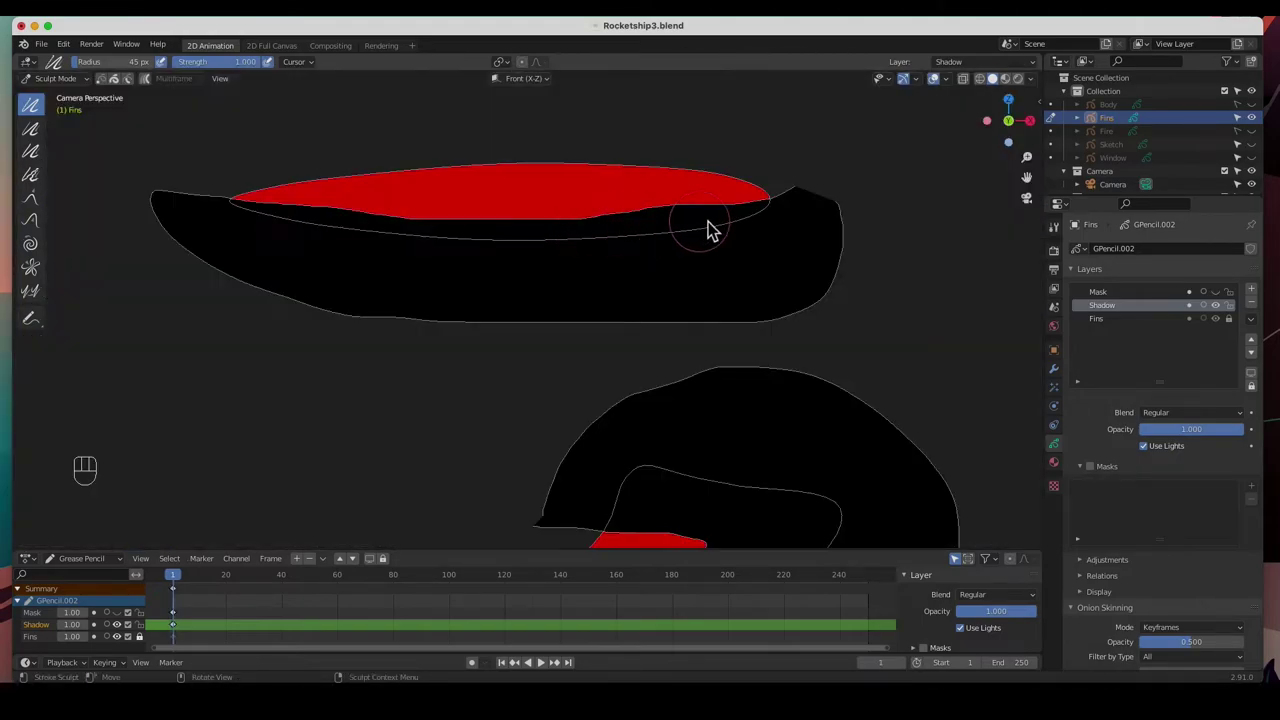
Smooth the shadow edges of the middle and bottom fins on the Shadow layer
mouse_move(750, 247)
mouse_down()
mouse_move(663, 210)
mouse_move(395, 207)
mouse_move(580, 212)
mouse_up()
mouse_move(666, 211)
mouse_down()
mouse_move(626, 215)
mouse_move(687, 209)
mouse_move(325, 192)
mouse_move(371, 209)
mouse_move(285, 204)
mouse_move(726, 240)
mouse_up()
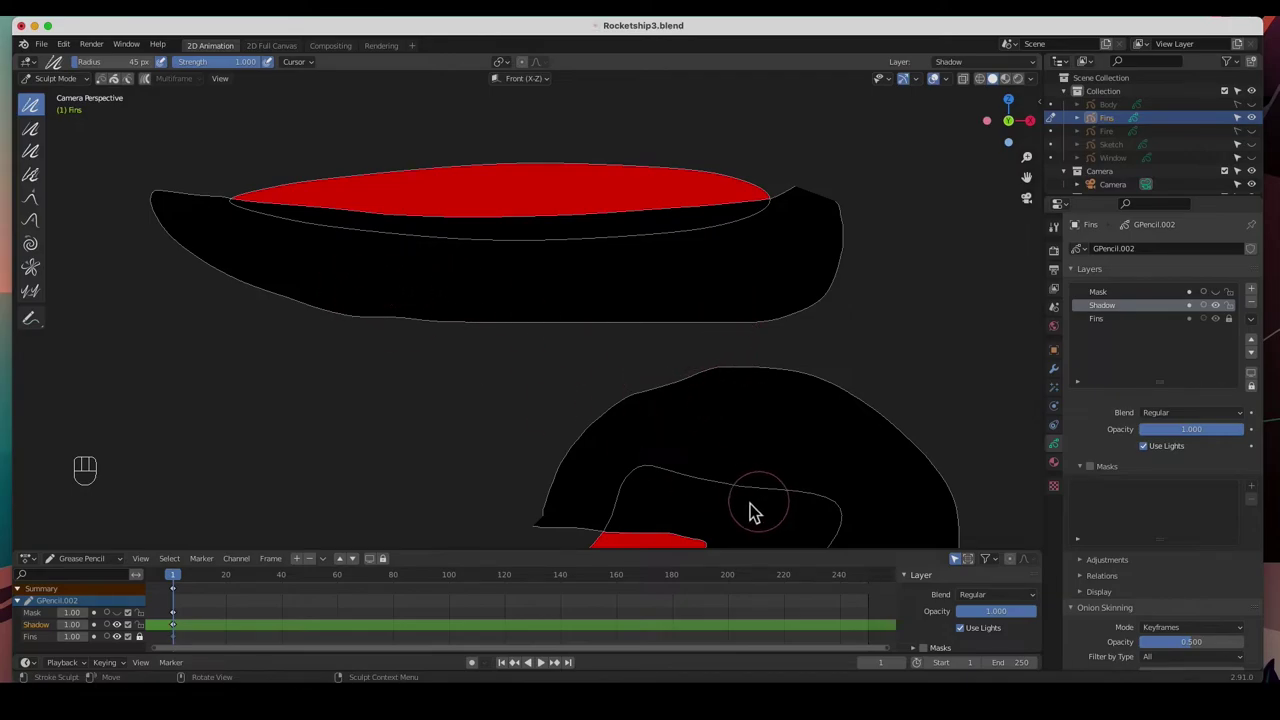
shift+middle_drag(746, 514, 726, 251)
mouse_move(632, 268)
mouse_down()
mouse_move(707, 288)
mouse_move(517, 360)
mouse_move(323, 343)
mouse_move(634, 349)
mouse_move(600, 335)
mouse_up()
Reshape the bottom fin's shadow edge with the Push brush and switch back to the Smooth brush
click(31, 221)
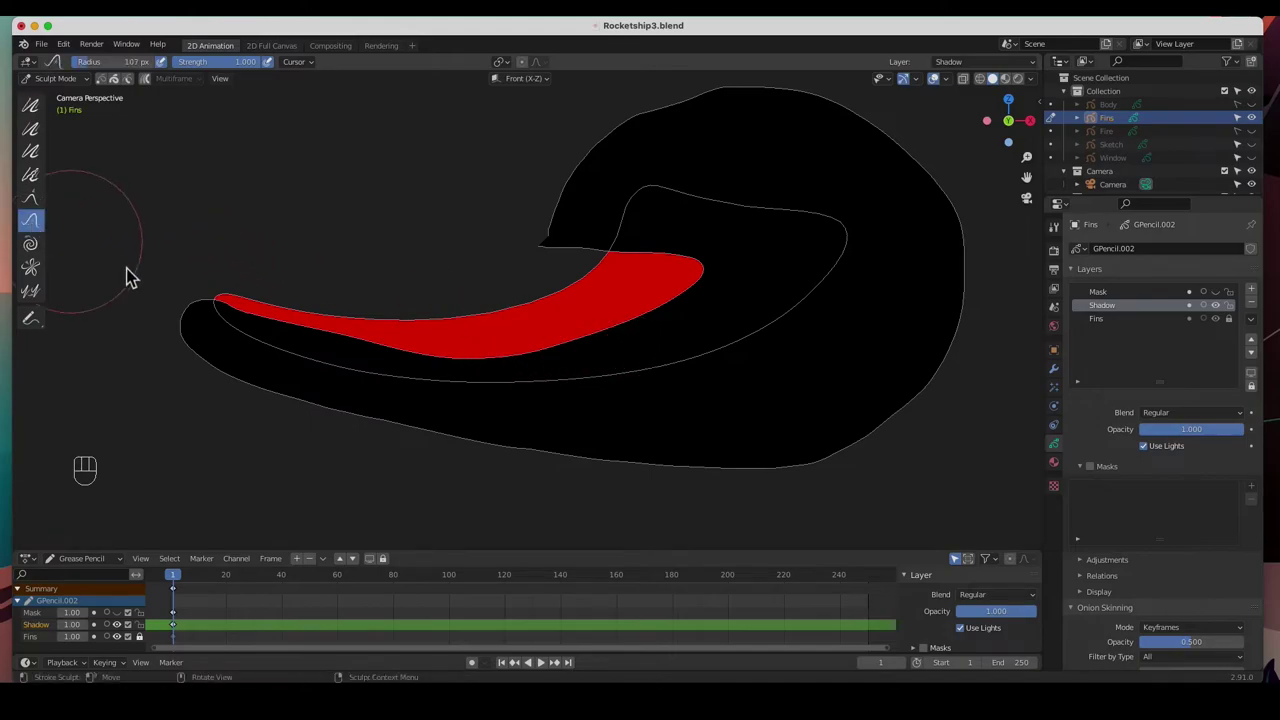
mouse_move(318, 282)
mouse_down()
mouse_move(303, 291)
mouse_move(363, 316)
mouse_move(486, 334)
mouse_move(380, 310)
mouse_move(325, 318)
mouse_move(262, 290)
mouse_move(556, 335)
mouse_move(677, 285)
mouse_move(680, 295)
mouse_move(654, 266)
mouse_move(543, 260)
mouse_move(547, 245)
mouse_move(480, 251)
mouse_up()
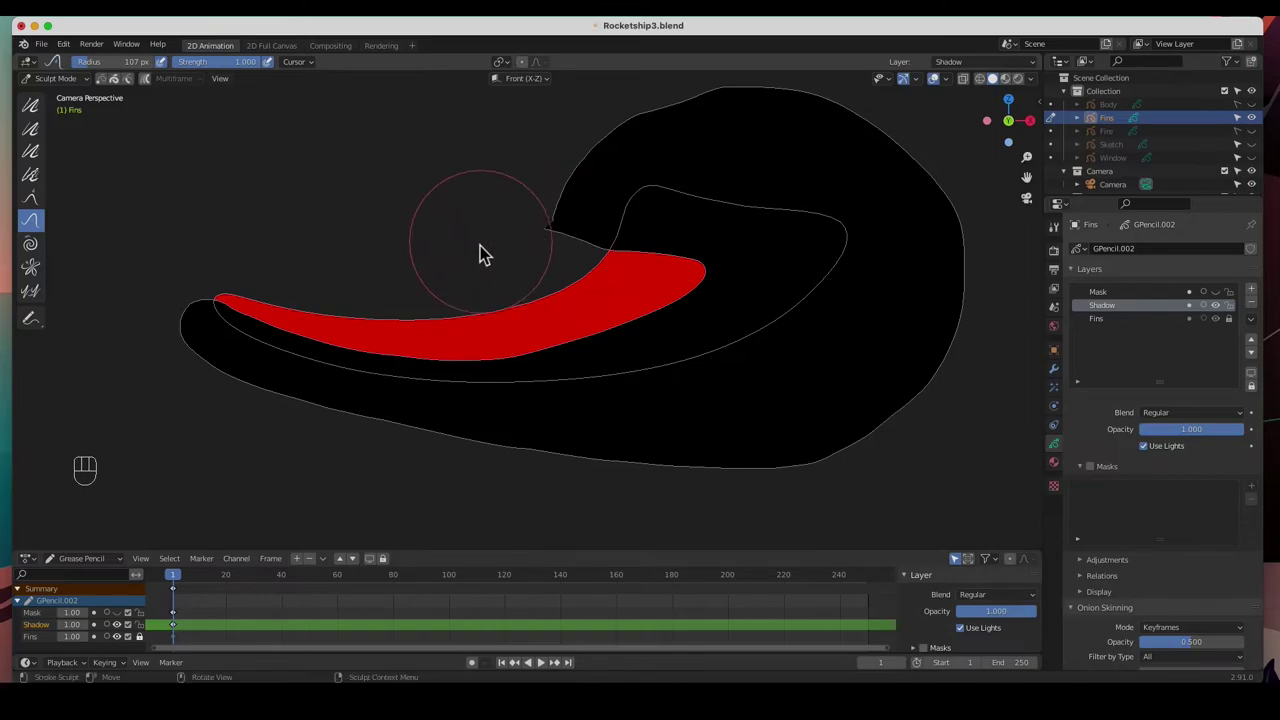
mouse_move(614, 266)
mouse_down()
mouse_move(686, 294)
mouse_move(543, 342)
mouse_move(342, 344)
mouse_move(229, 311)
mouse_move(420, 380)
mouse_move(694, 330)
mouse_up()
click(31, 105)
Enable masks on the Fins object's Shadow layer and add the Mask layer as its mask
scroll(697, 257, down, 6)
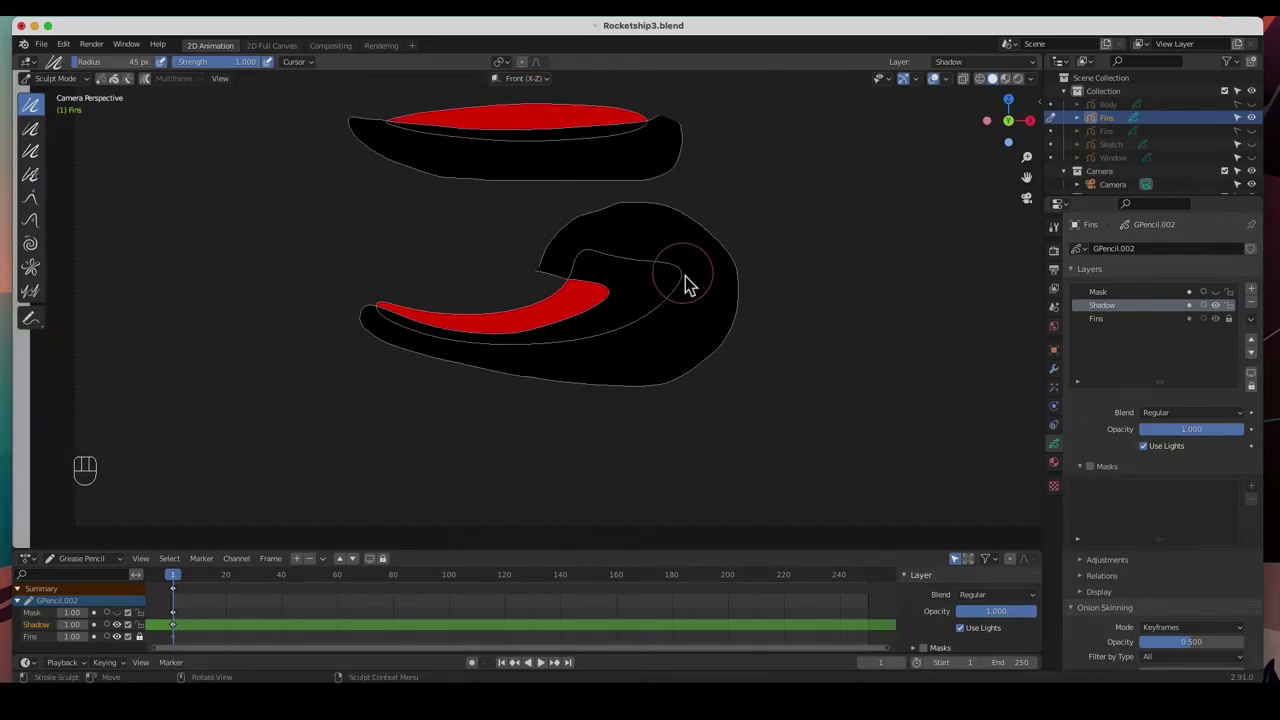
shift+middle_drag(694, 200, 696, 300)
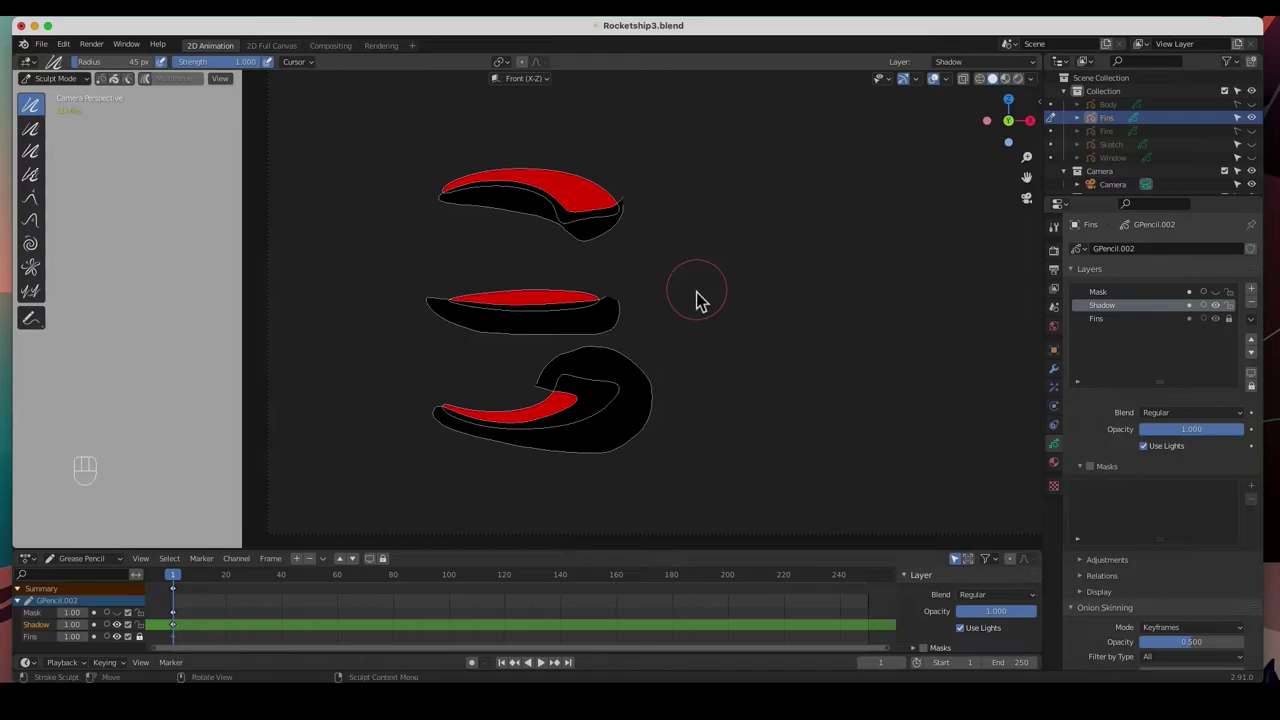
click(1120, 294)
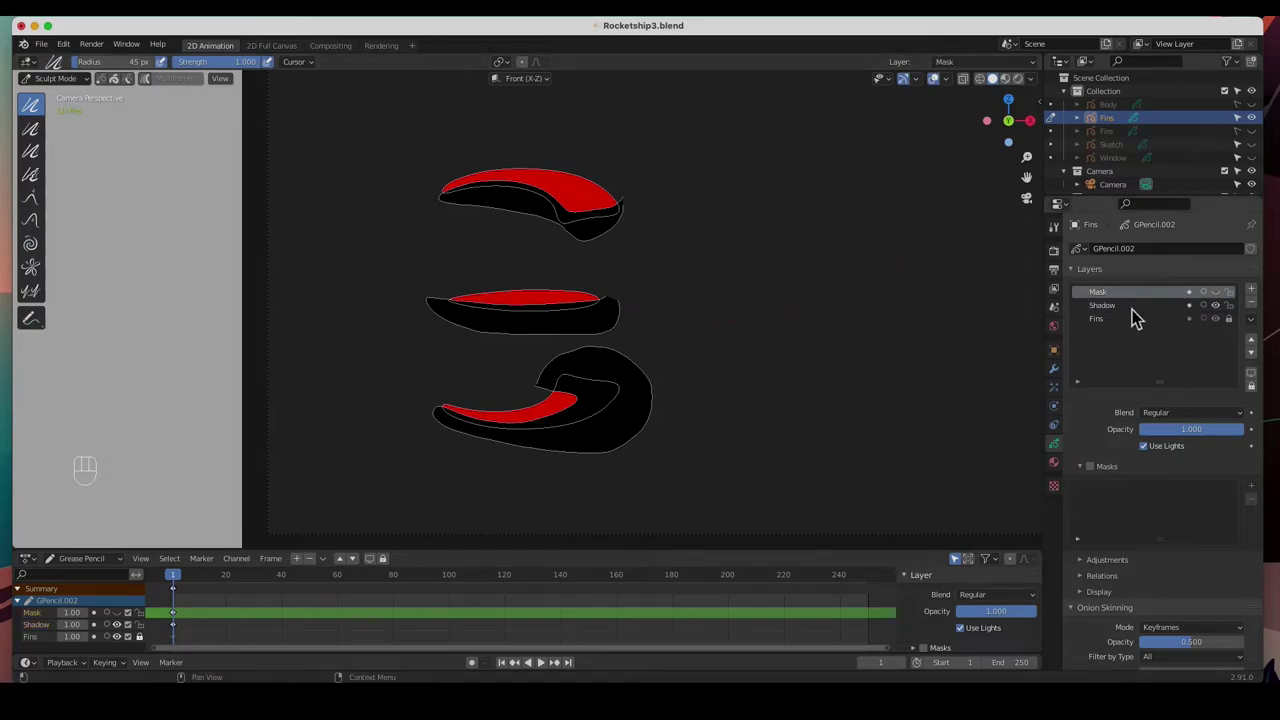
click(1128, 308)
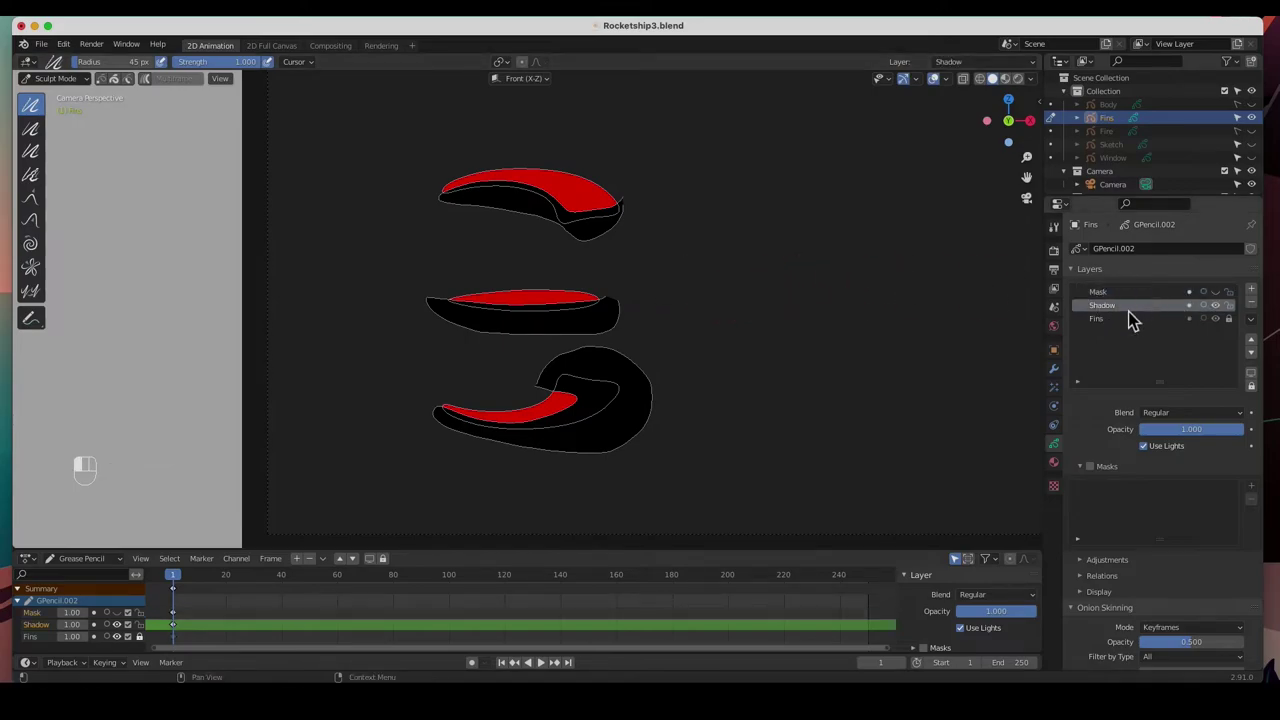
click(1190, 306)
click(1251, 488)
click(1172, 524)
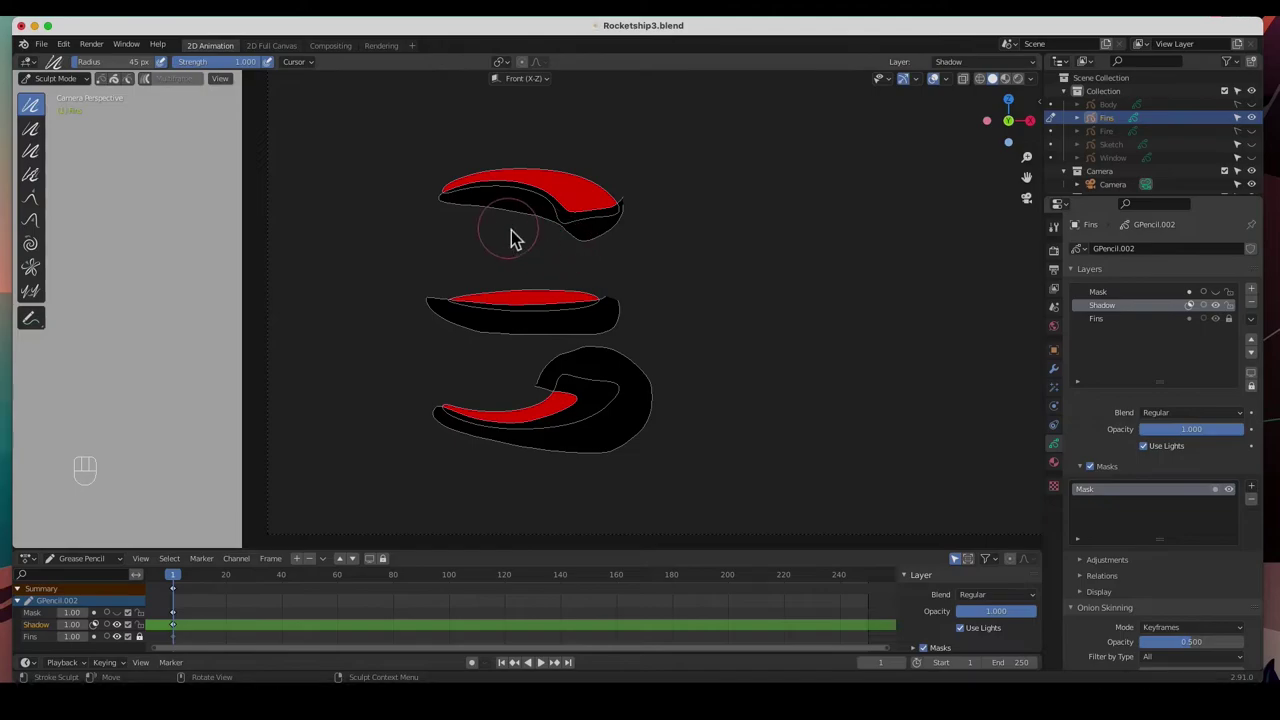
Unhide the Mask layer with its opacity set to 0, and lower the Shadow layer's opacity to 0.642
click(1216, 291)
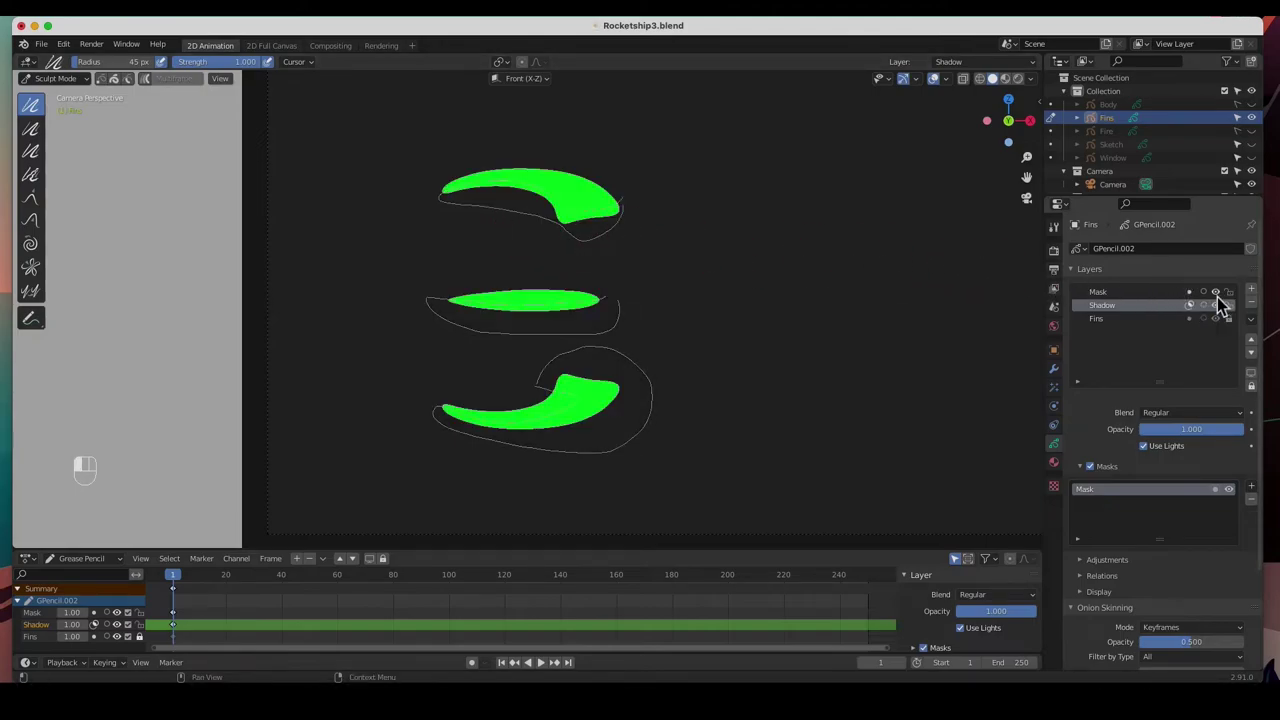
click(1146, 292)
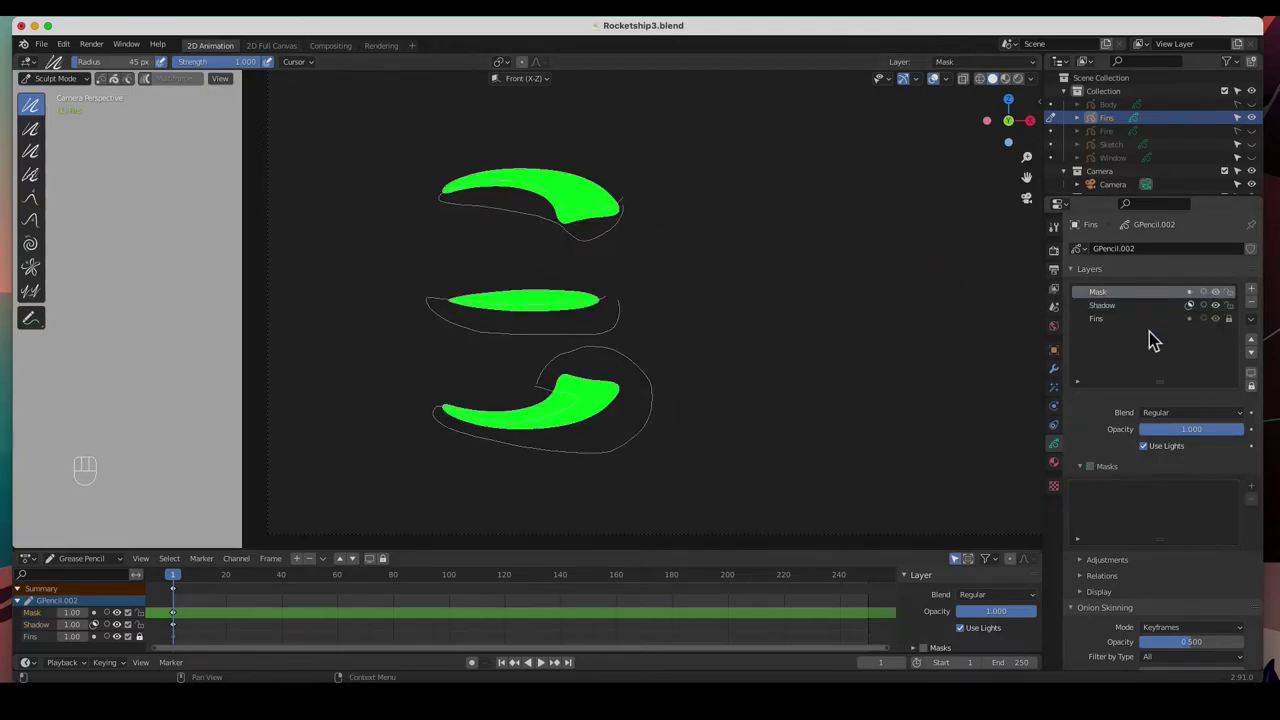
drag(1216, 433, 1141, 432)
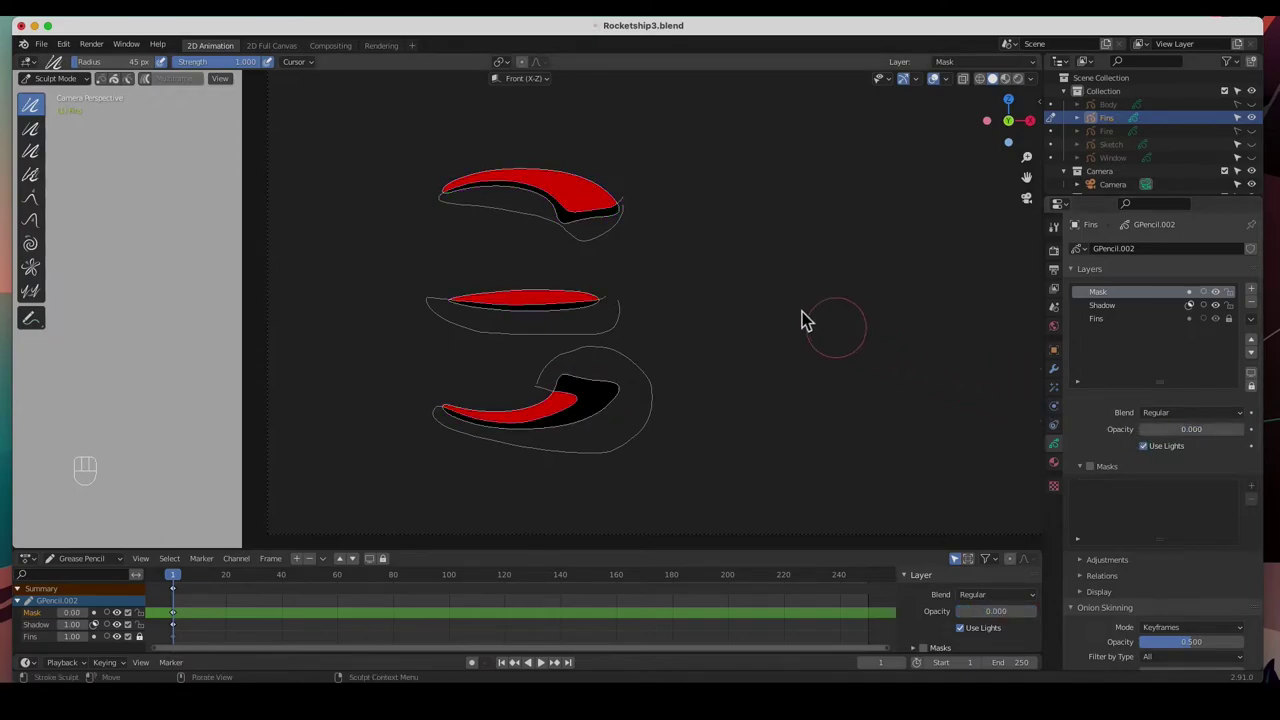
click(1126, 306)
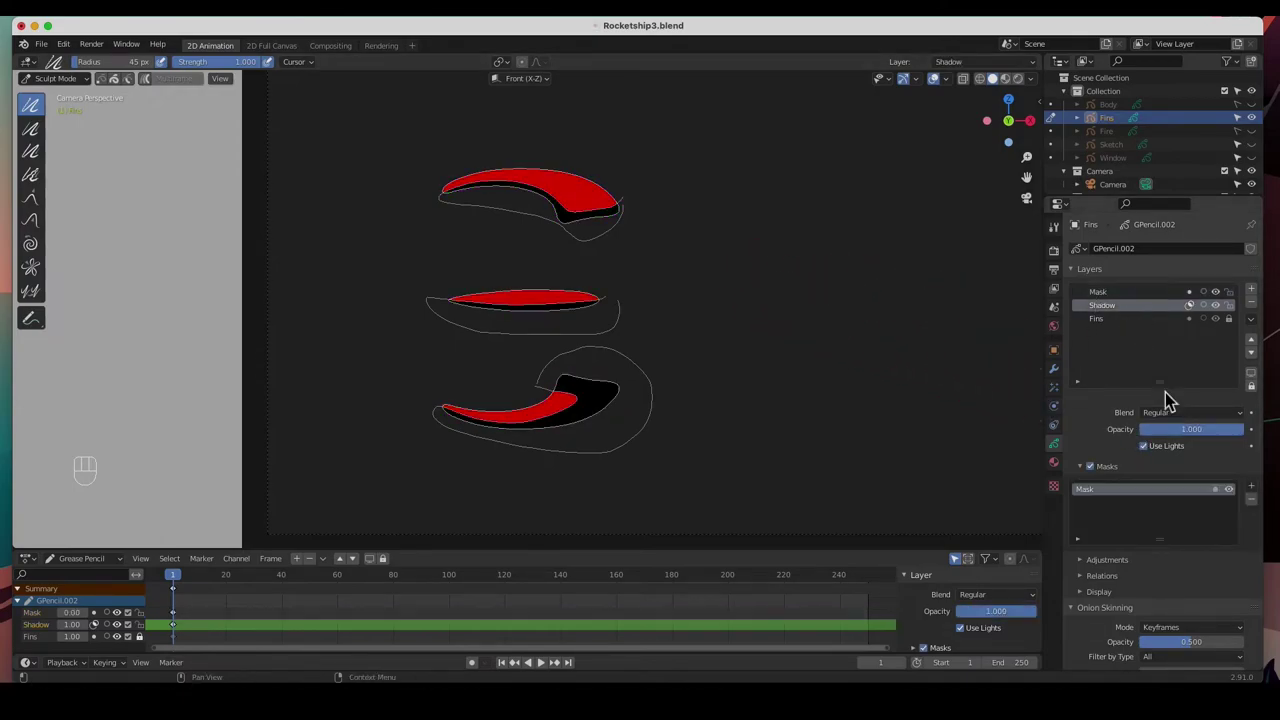
drag(1200, 430, 1138, 430)
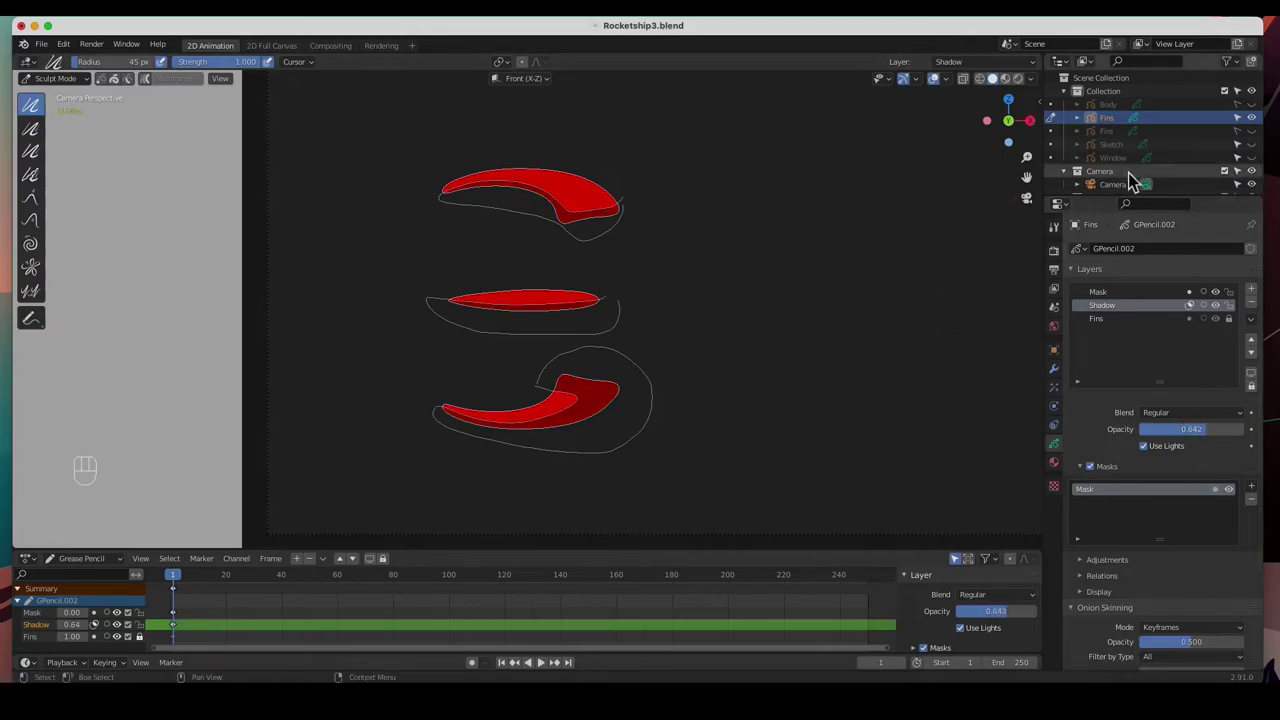
Unhide the Fire, Window and Body objects, keeping the Sketch object hidden
drag(1251, 131, 1255, 185)
click(1251, 144)
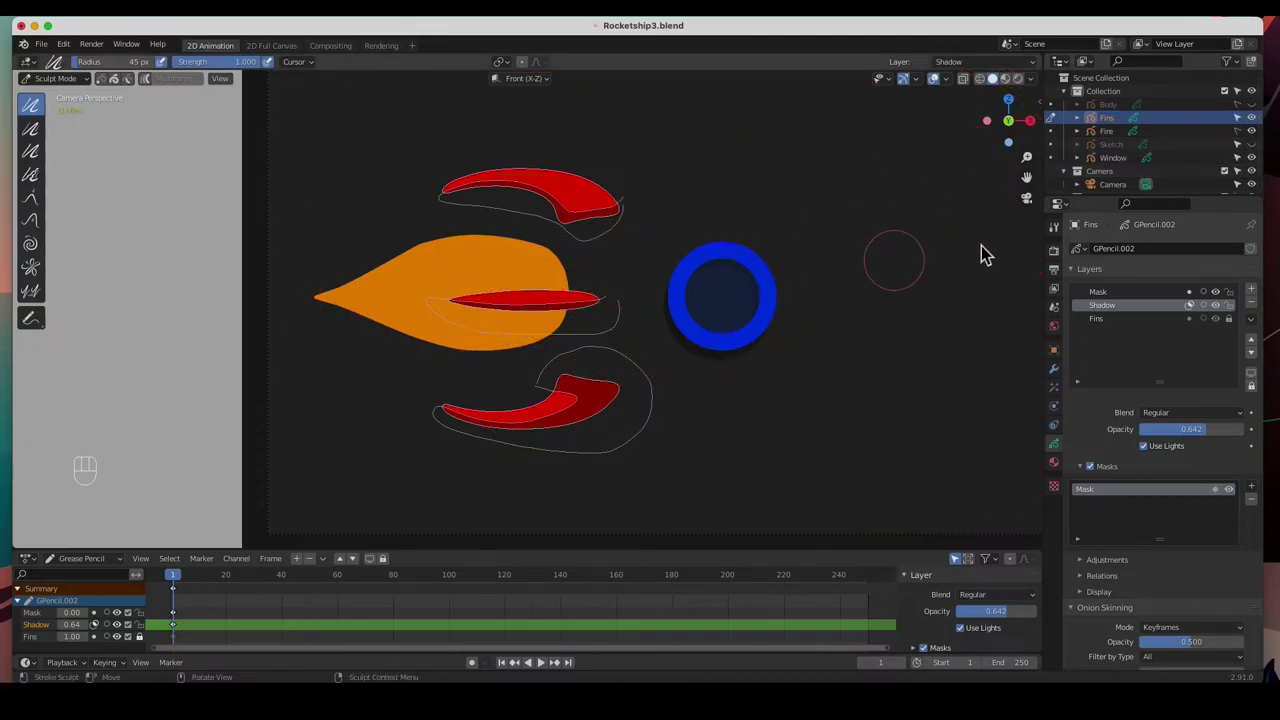
click(1251, 104)
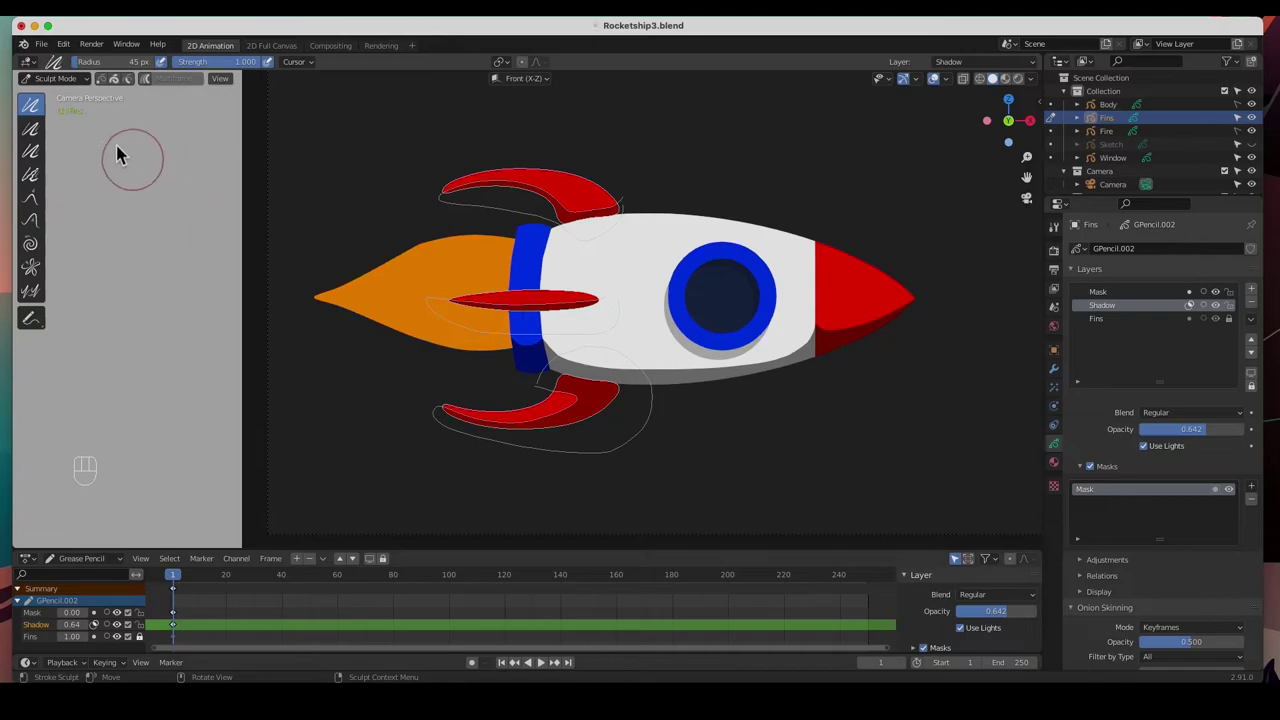
Return to Object Mode, deselect the fins and show the rocket in Material Preview shading
click(68, 84)
click(73, 100)
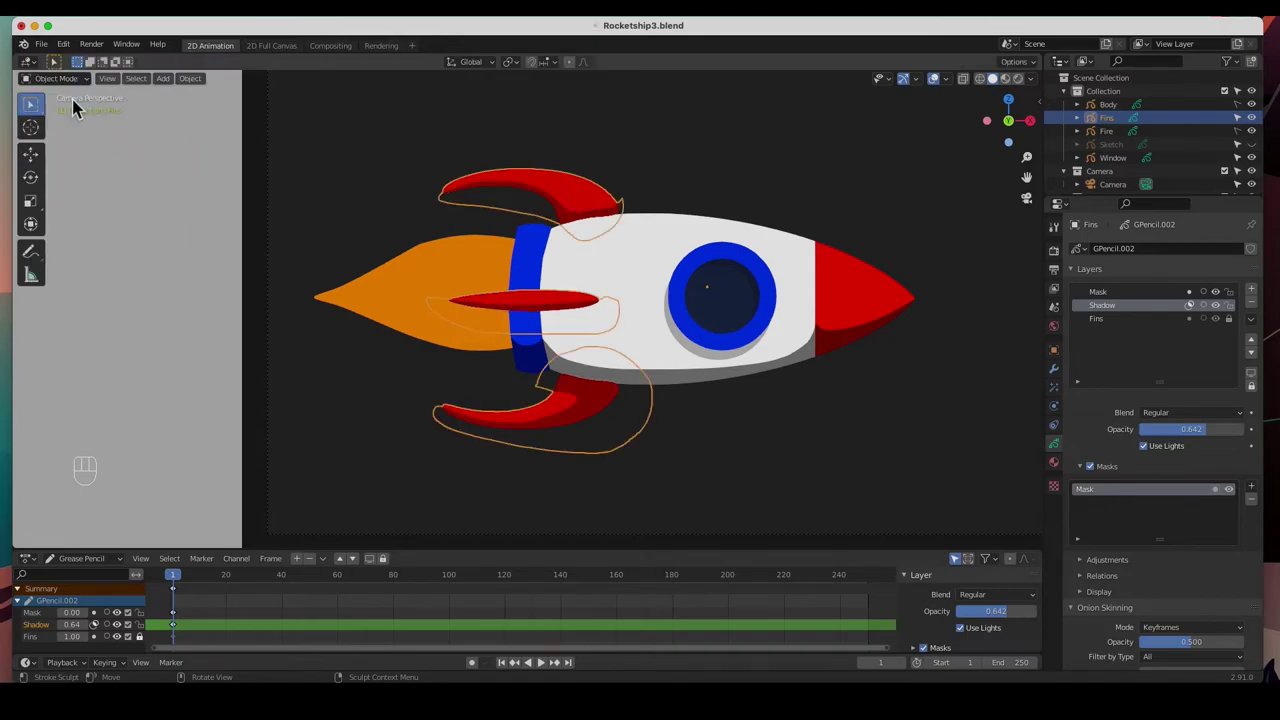
click(563, 352)
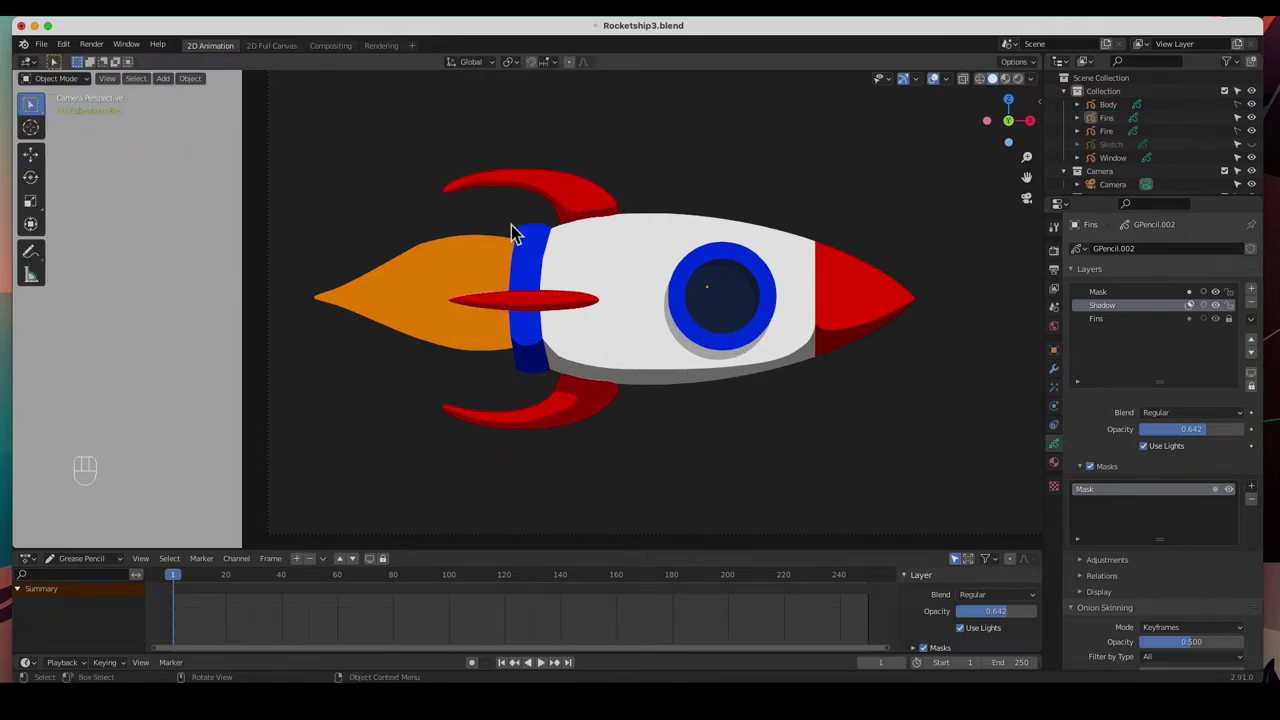
shift+middle_drag(812, 375, 680, 372)
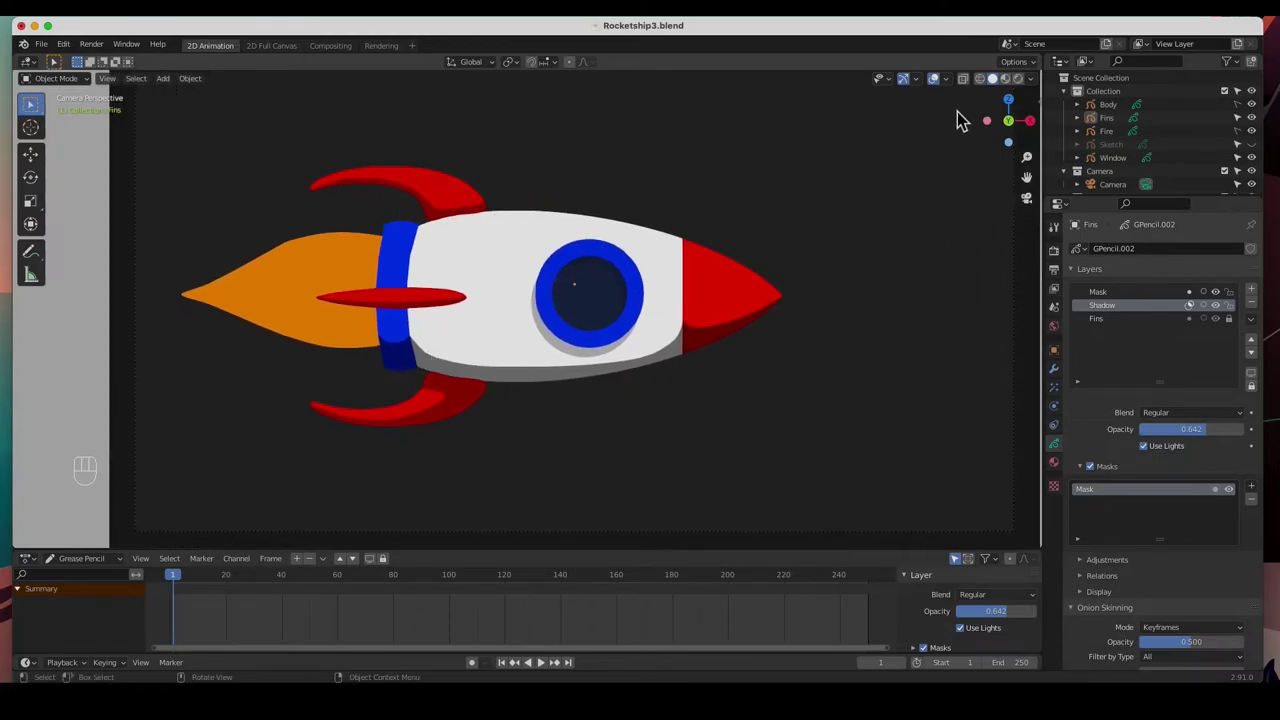
click(1006, 82)
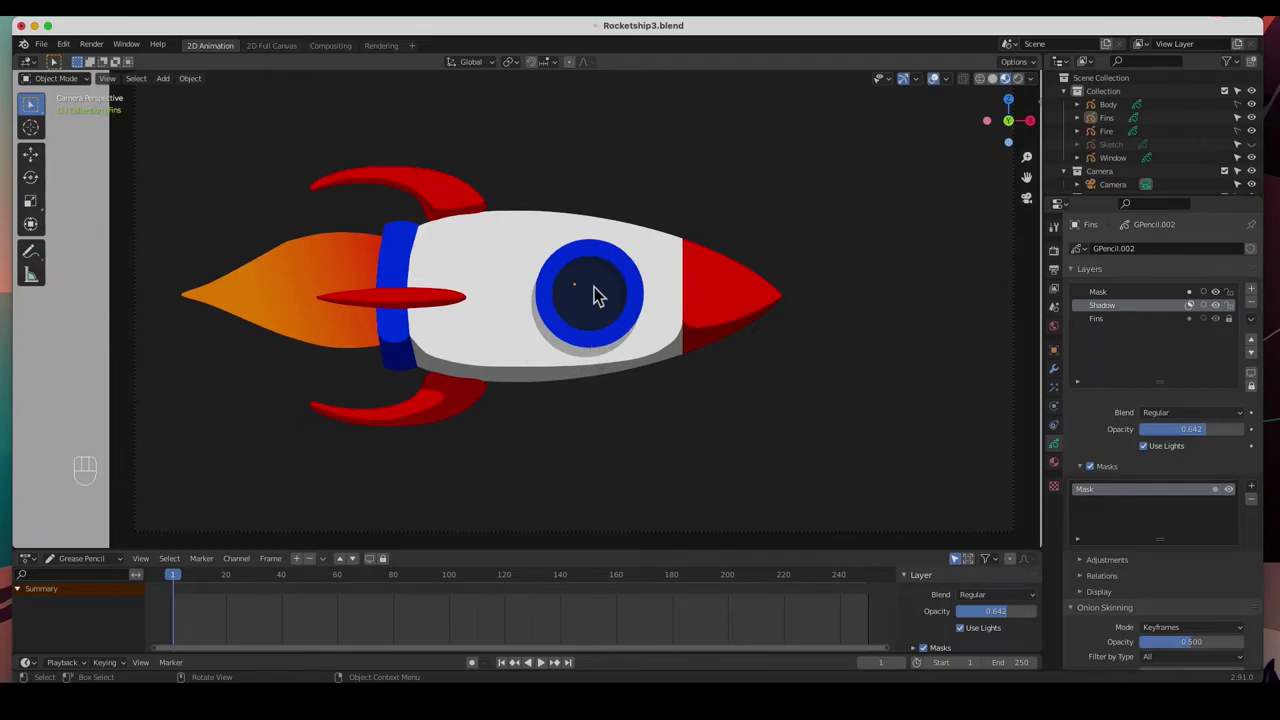
Put the Fins object in Edit Mode and add a layer named HiLites above the Mask layer
scroll(595, 295, up, 2)
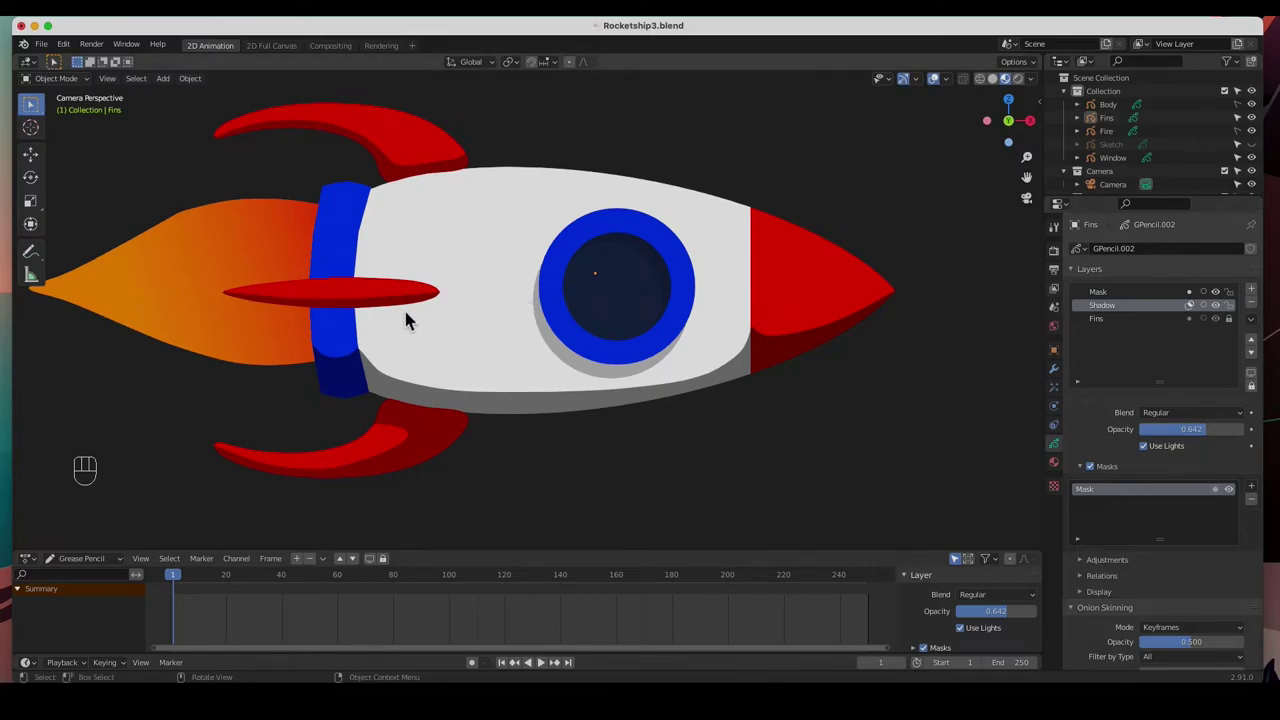
scroll(403, 277, up, 2)
shift+middle_drag(403, 277, 528, 277)
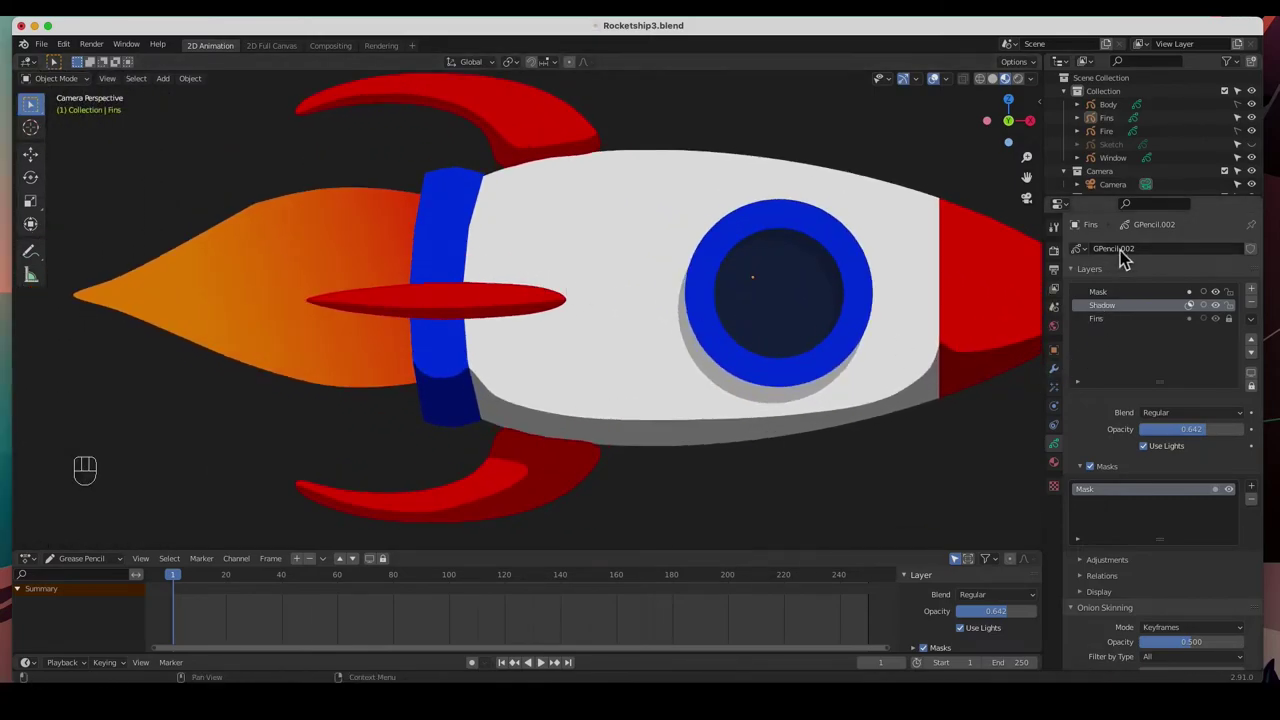
click(1110, 119)
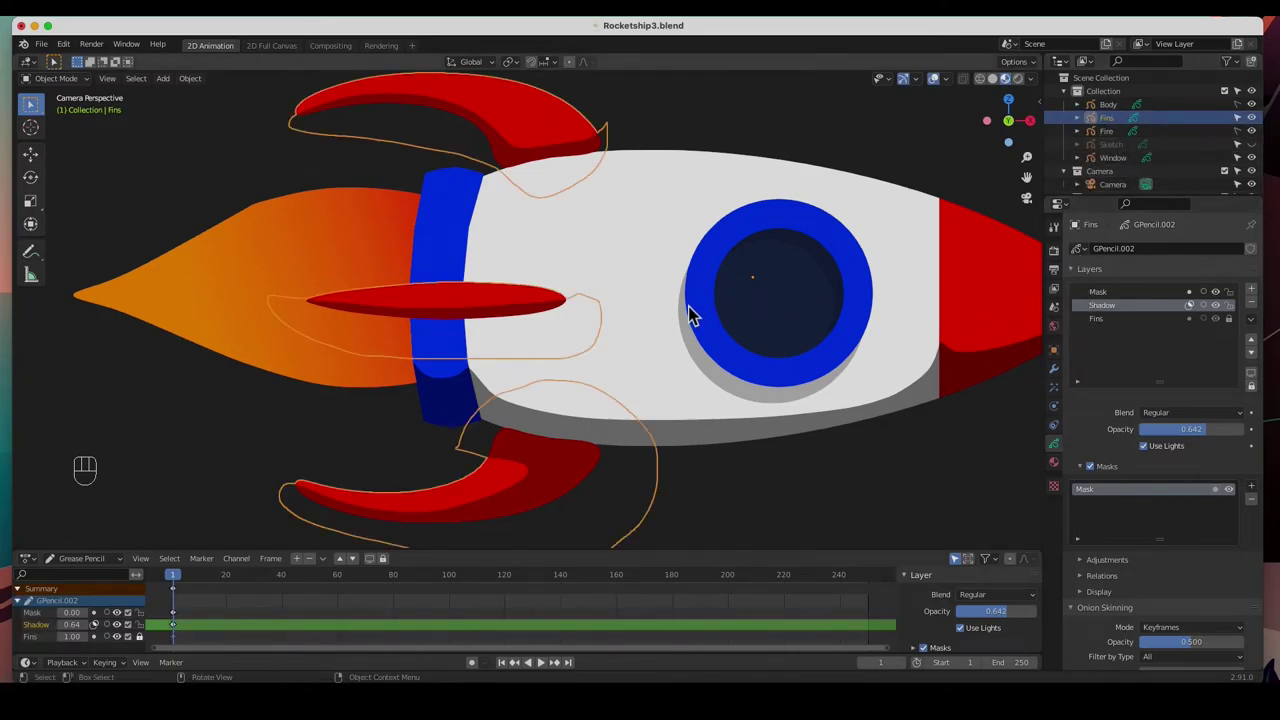
key(Tab)
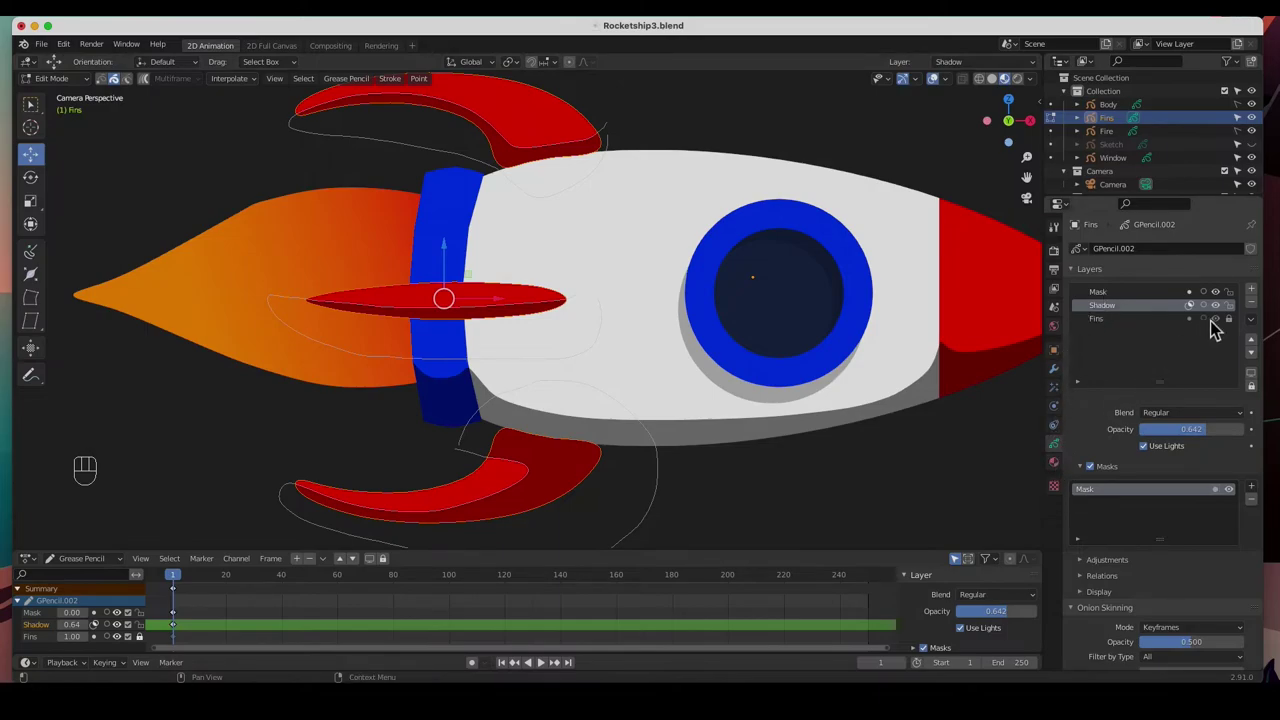
click(1252, 291)
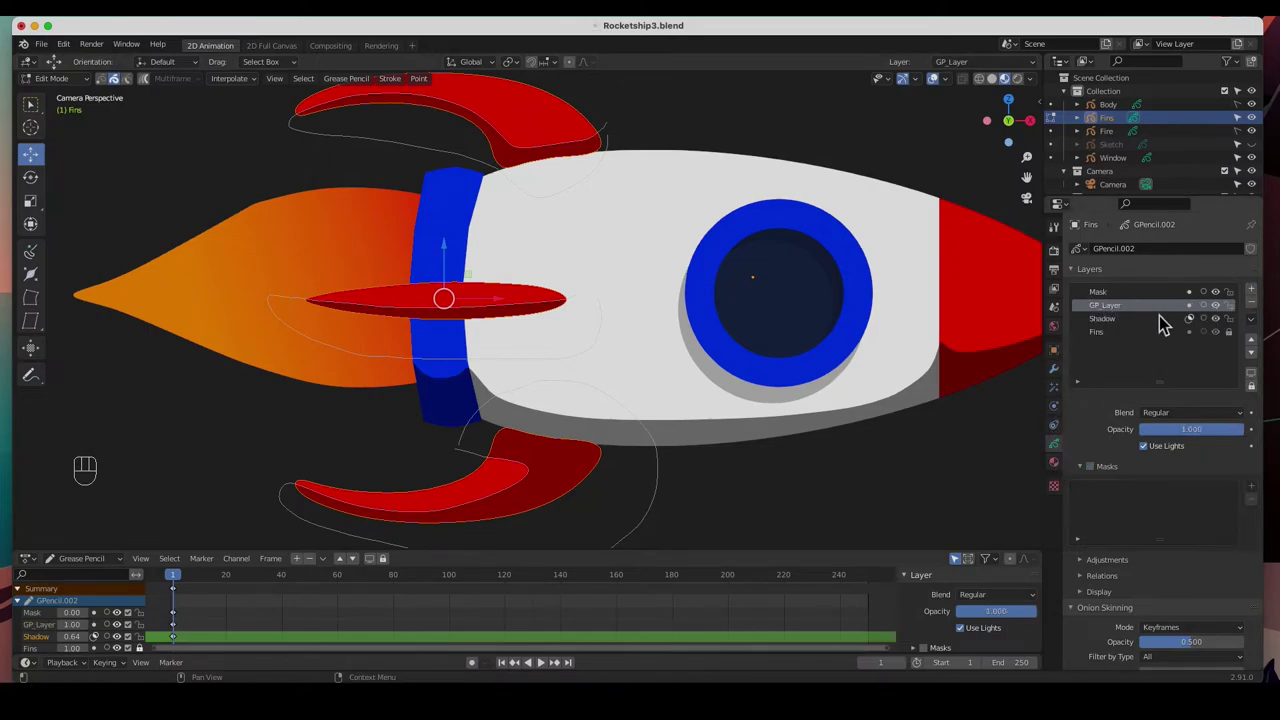
click(1251, 341)
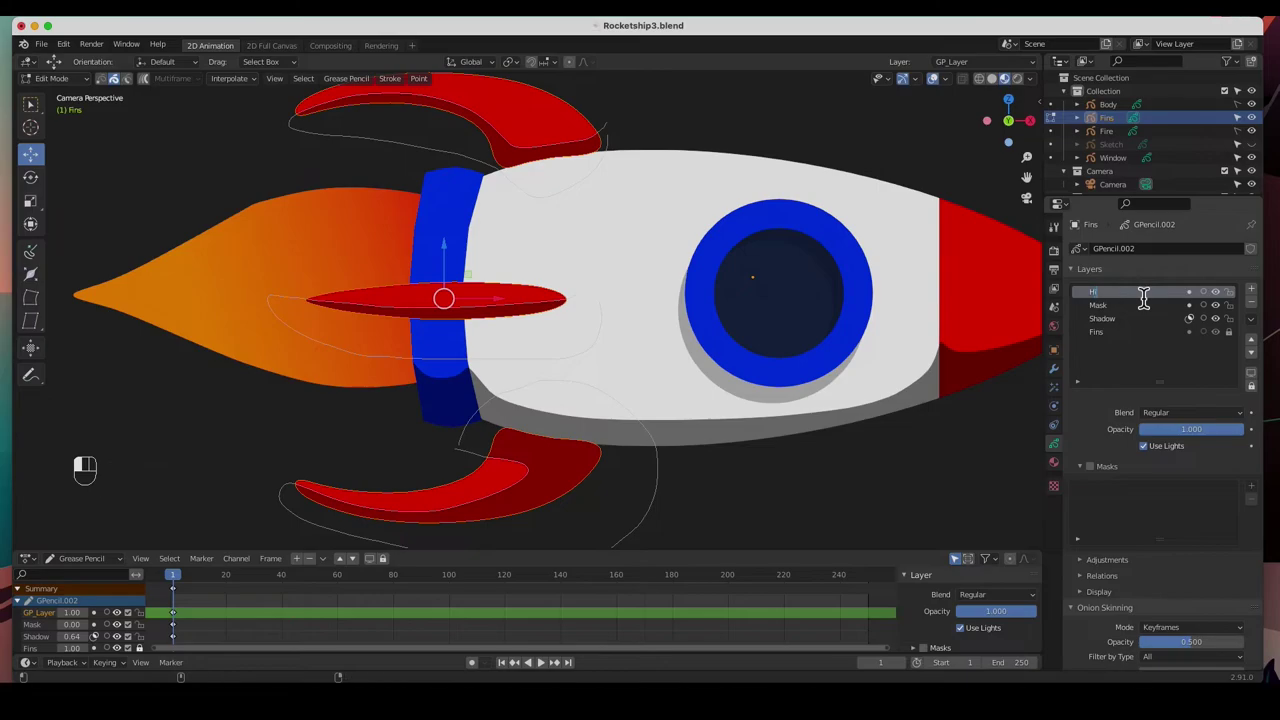
key(Return)
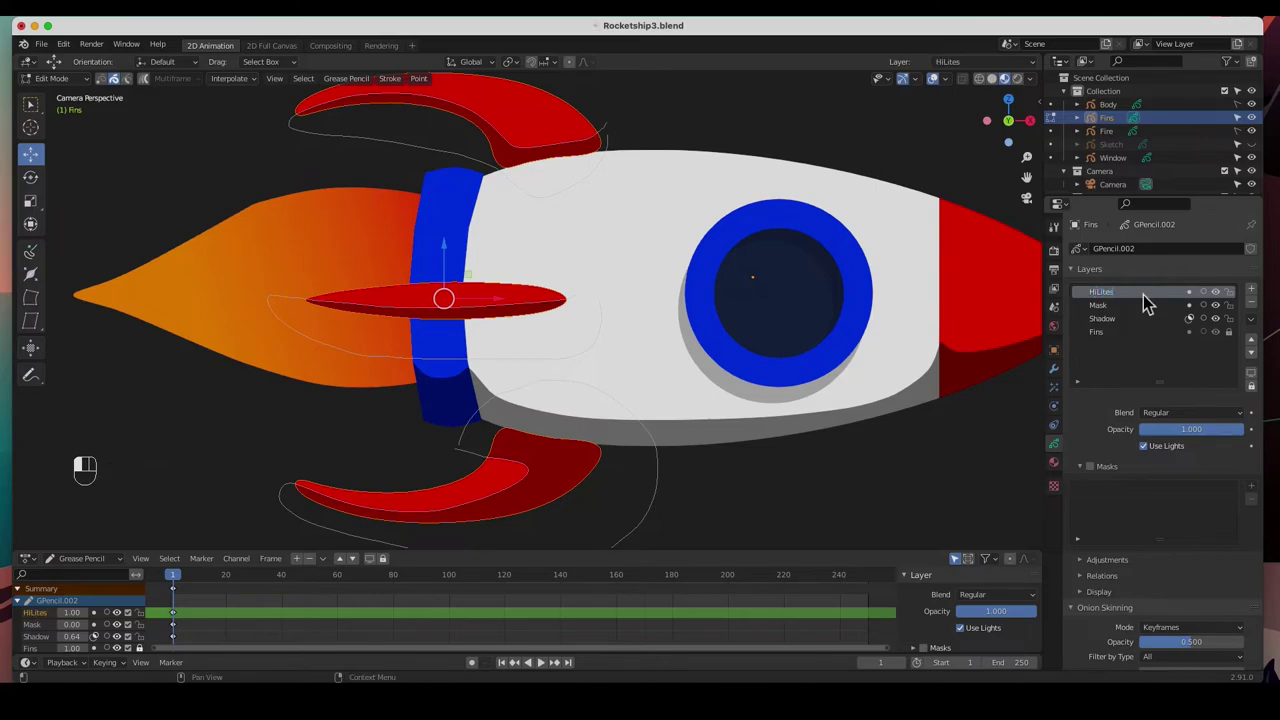
Add a material named HiLites to the Fins object with stroke disabled and a solid near-white fill
click(1055, 463)
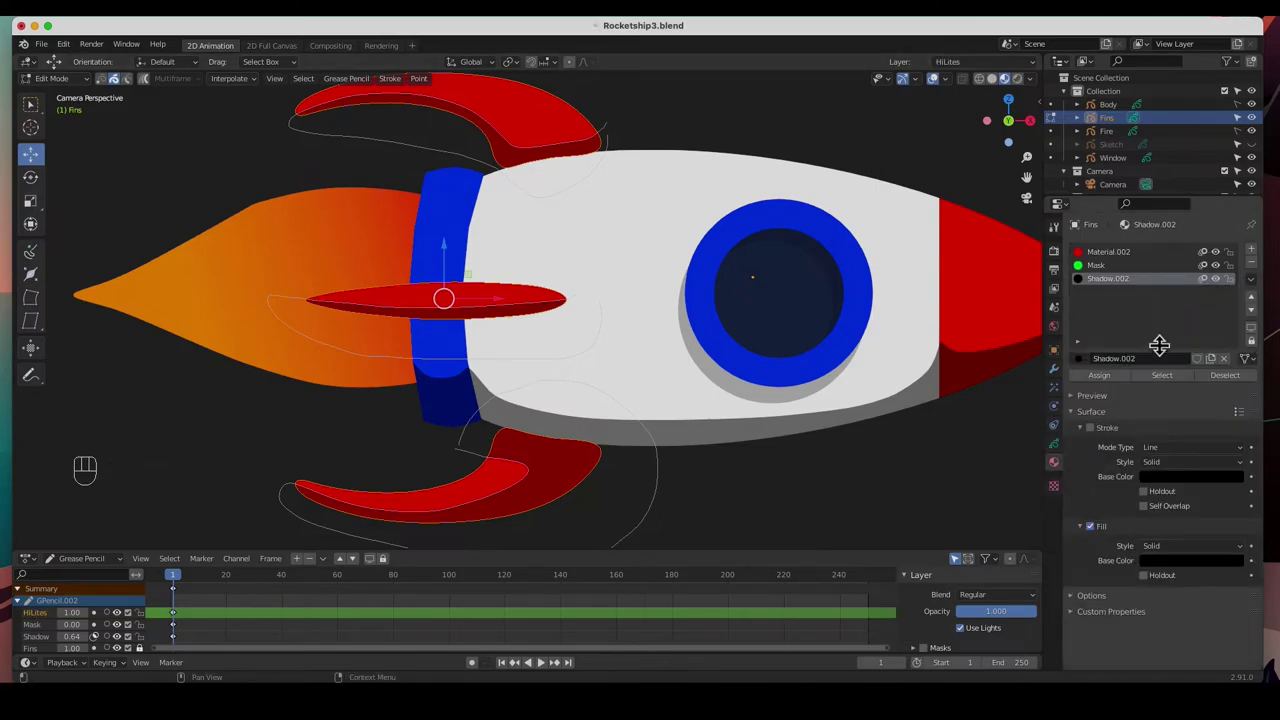
click(1251, 249)
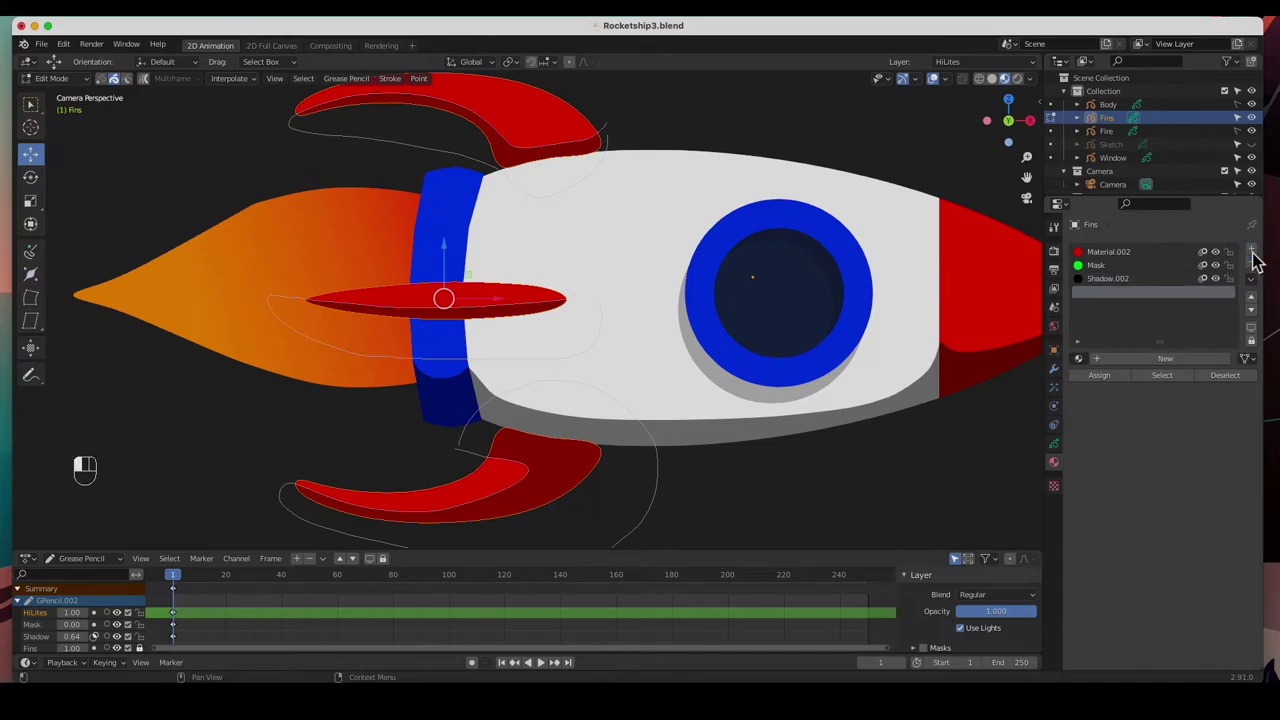
click(1166, 362)
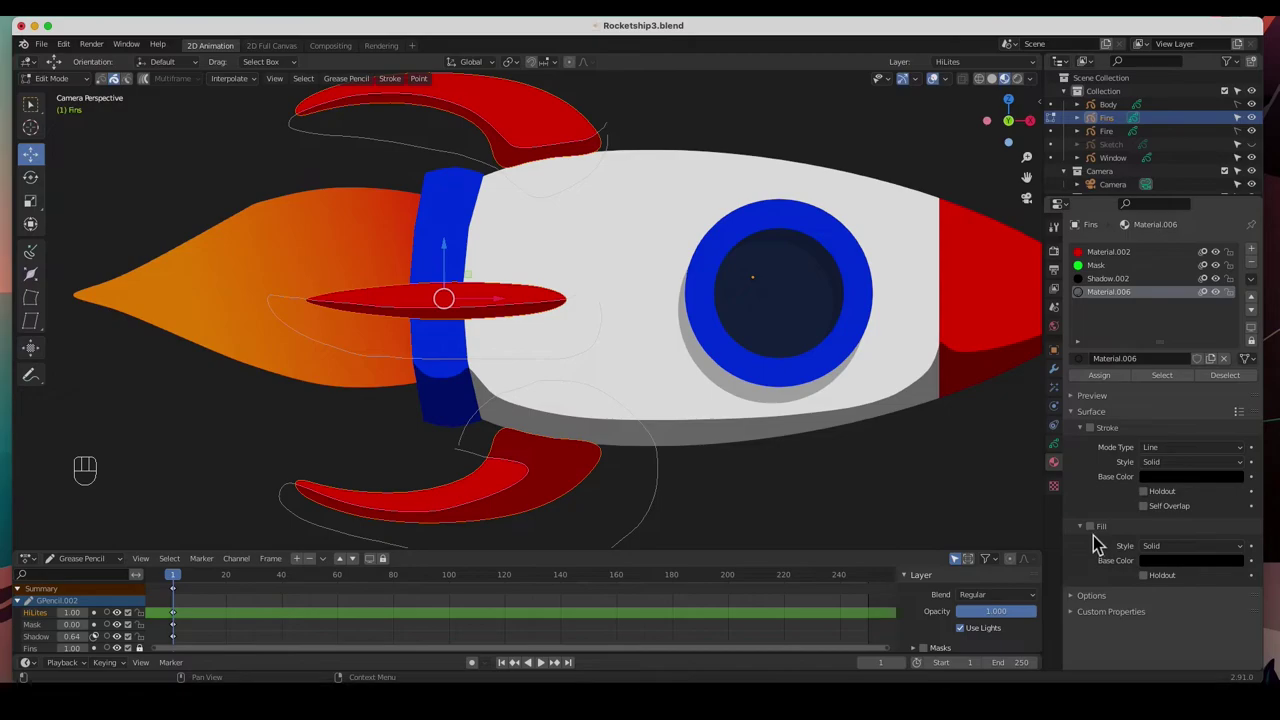
click(1150, 561)
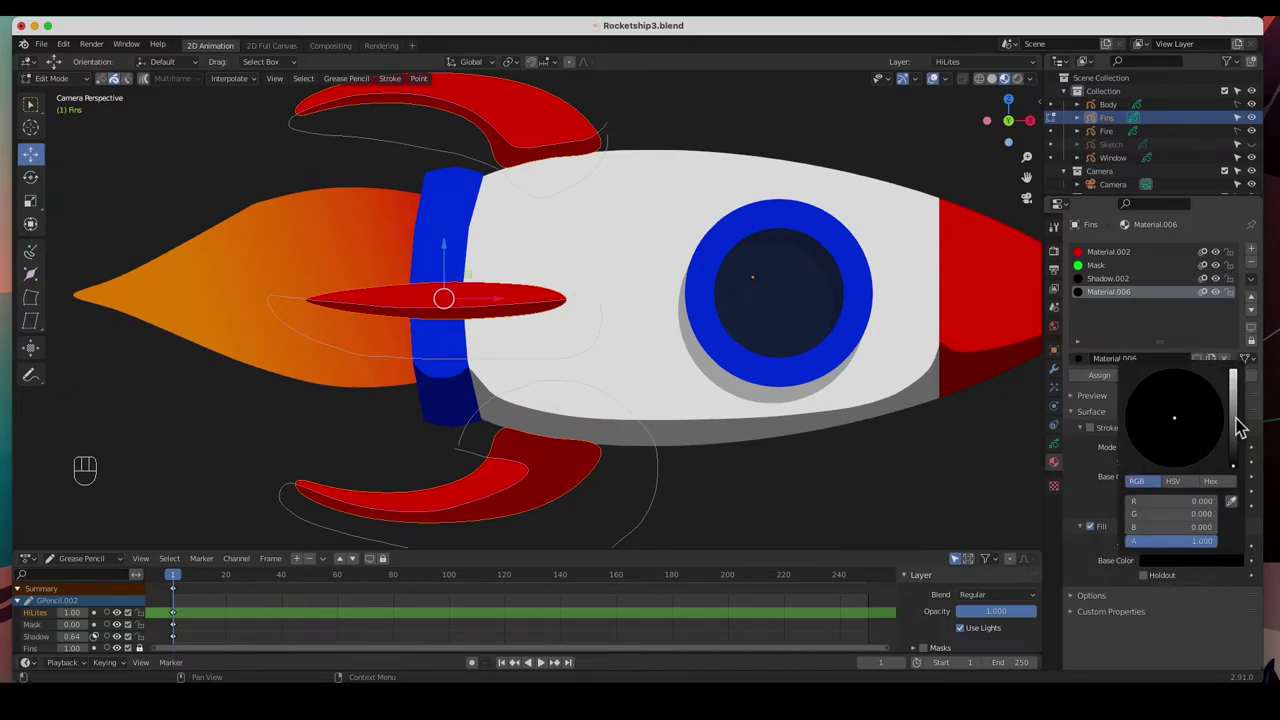
drag(1234, 423, 1234, 372)
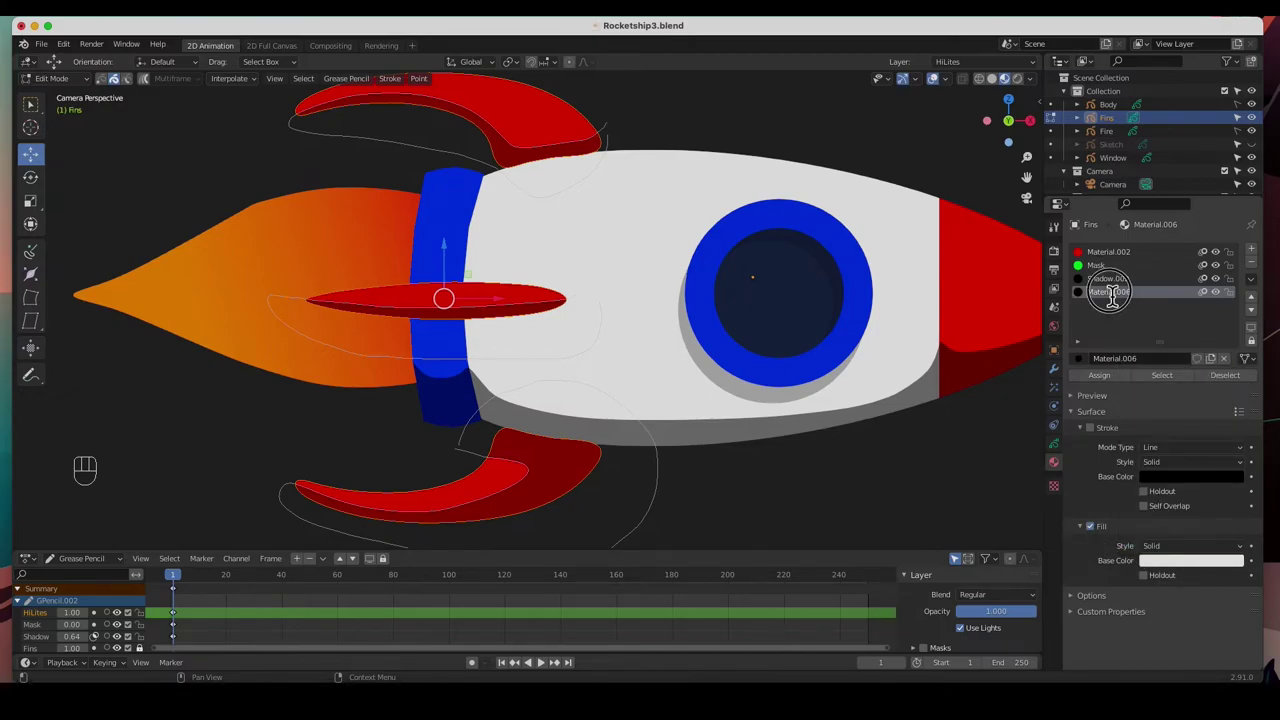
text(HiLites)
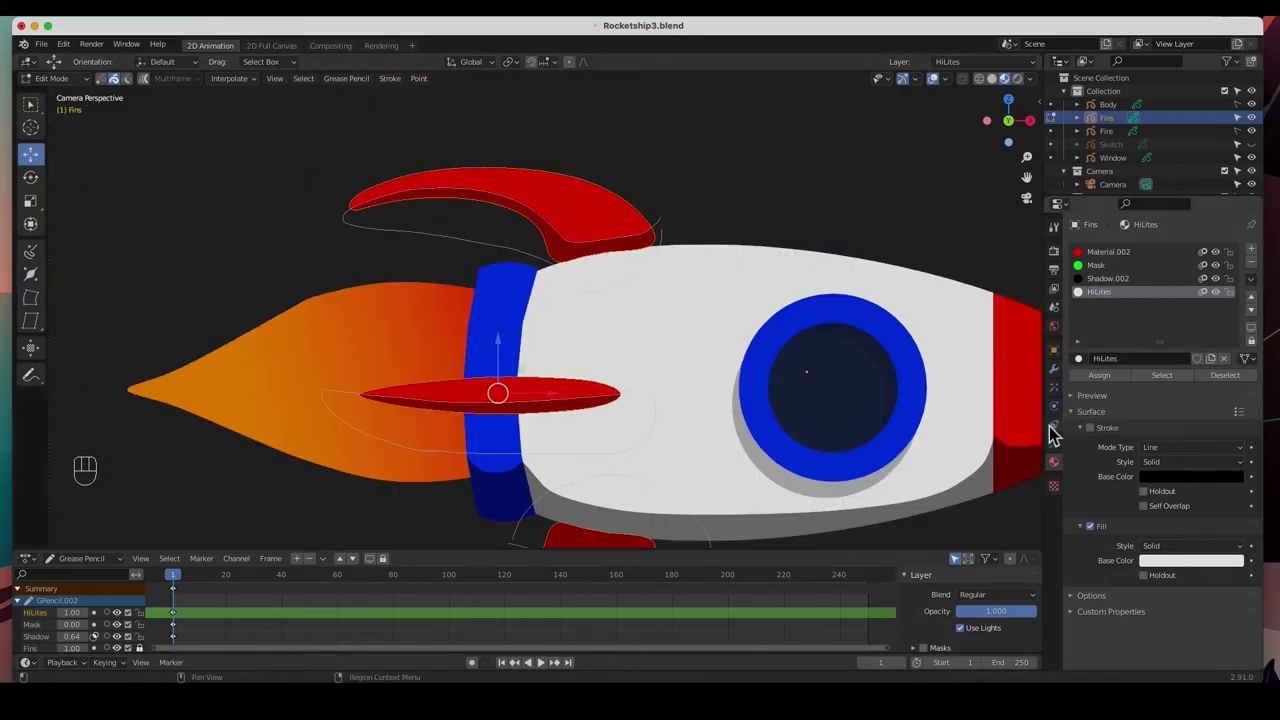
Put the Fins object in Draw mode with the HiLites layer active
click(1053, 443)
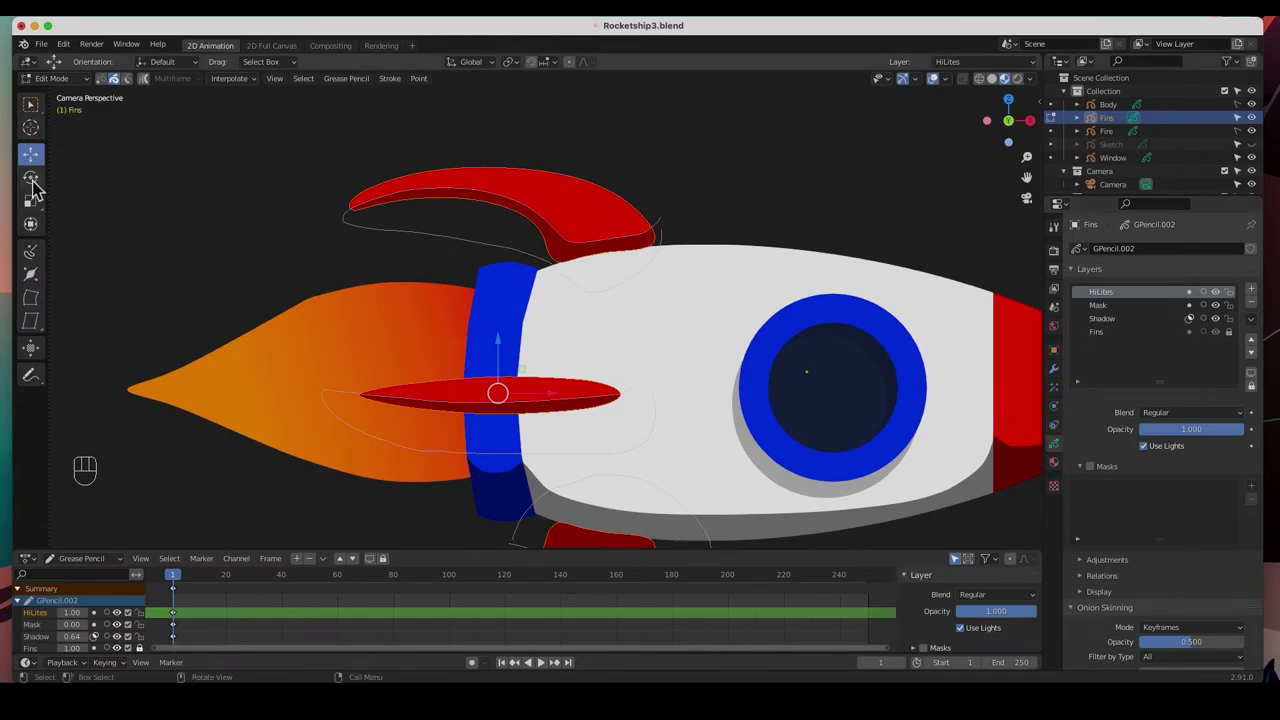
click(51, 84)
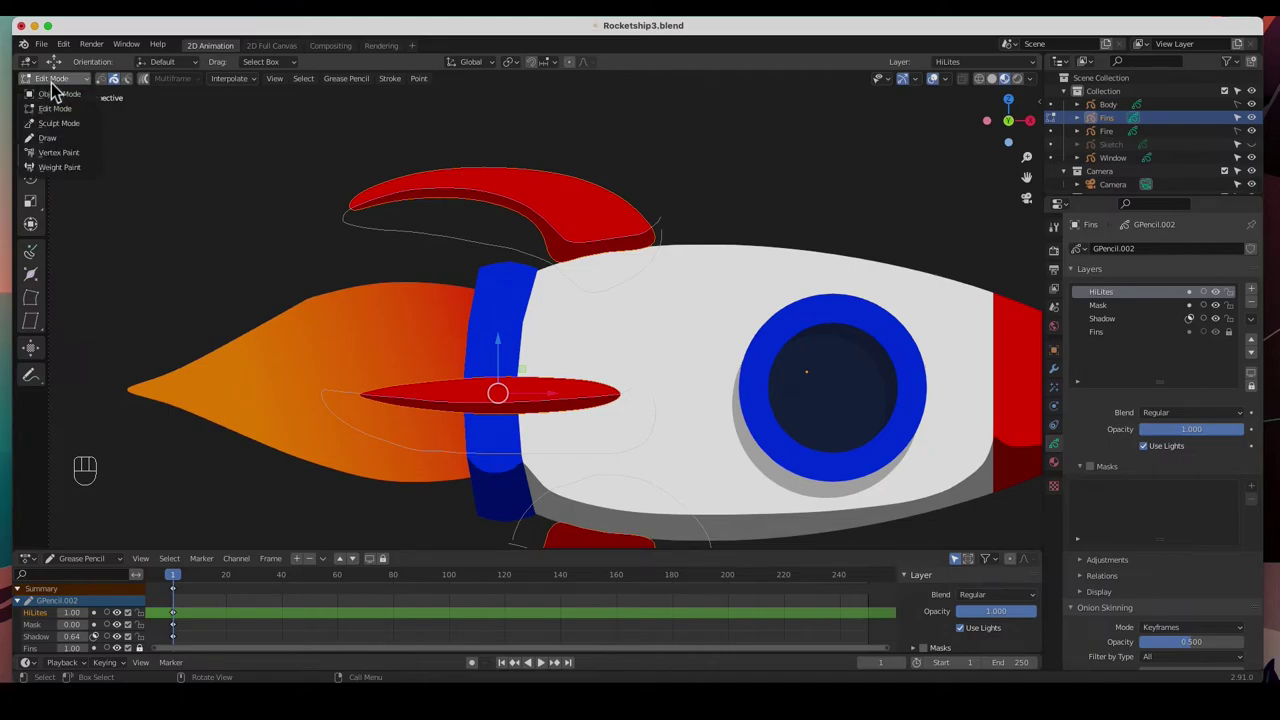
click(48, 136)
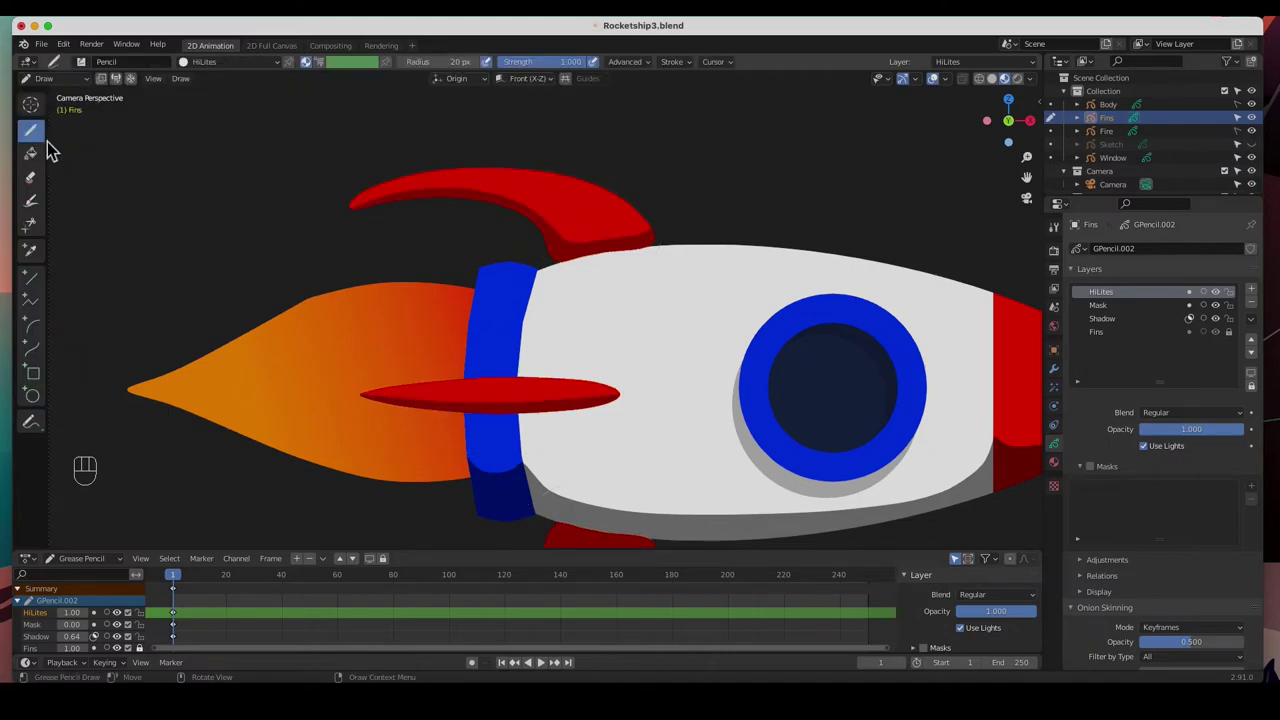
Draw a large and a smaller elliptical highlight on the upper fin with the Circle tool and HiLites material
click(31, 396)
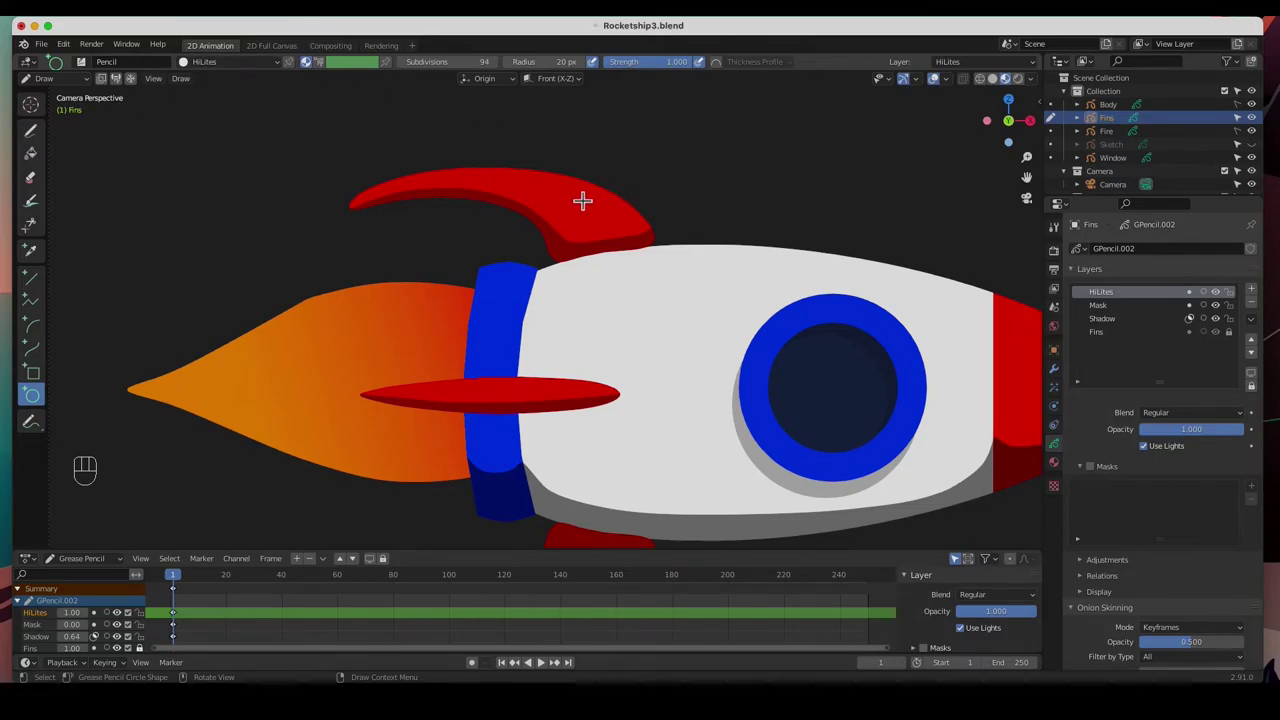
drag(597, 203, 638, 232)
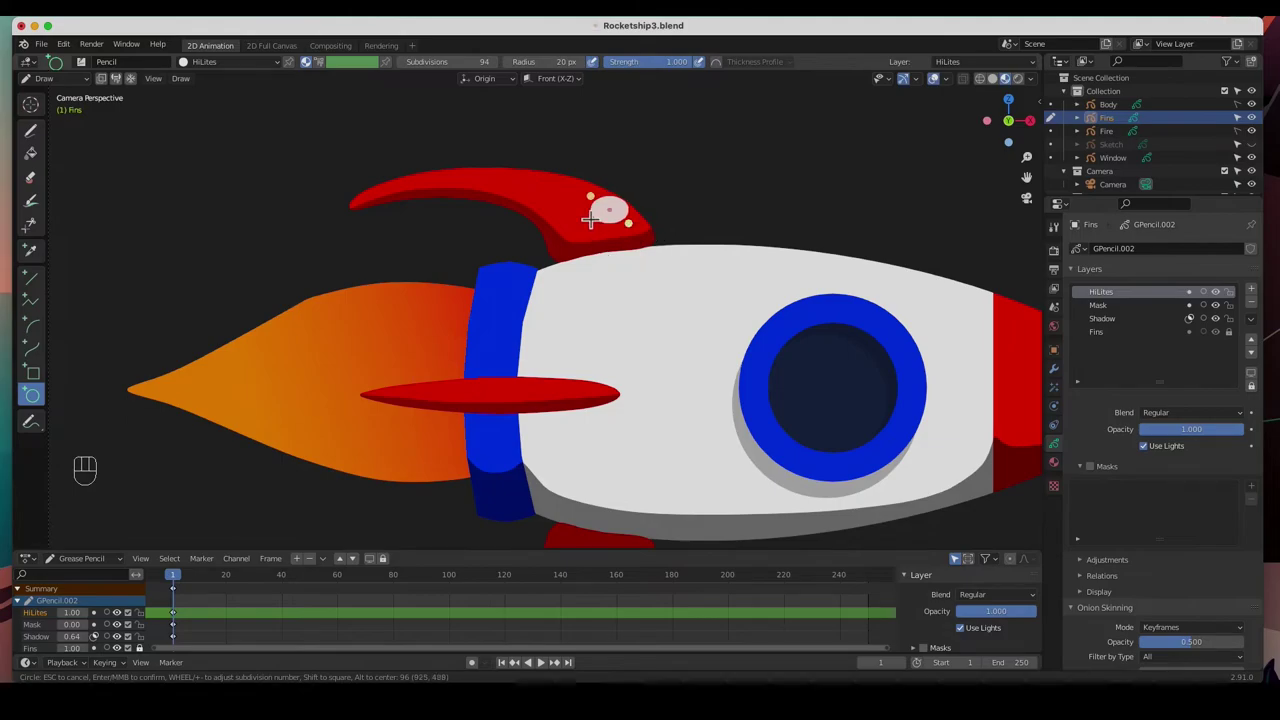
key(Return)
drag(566, 204, 587, 225)
key(Return)
Draw a narrow elliptical highlight on the middle fin and another on the lower fin
drag(485, 385, 541, 396)
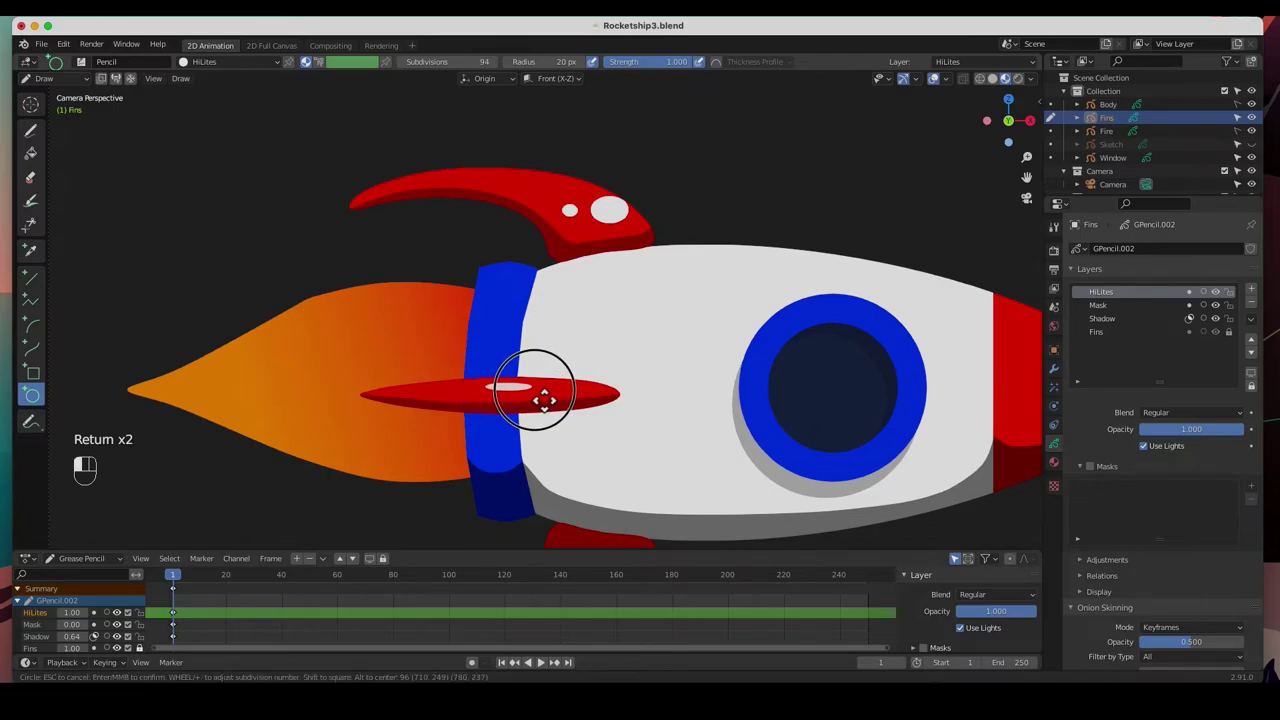
key(Return)
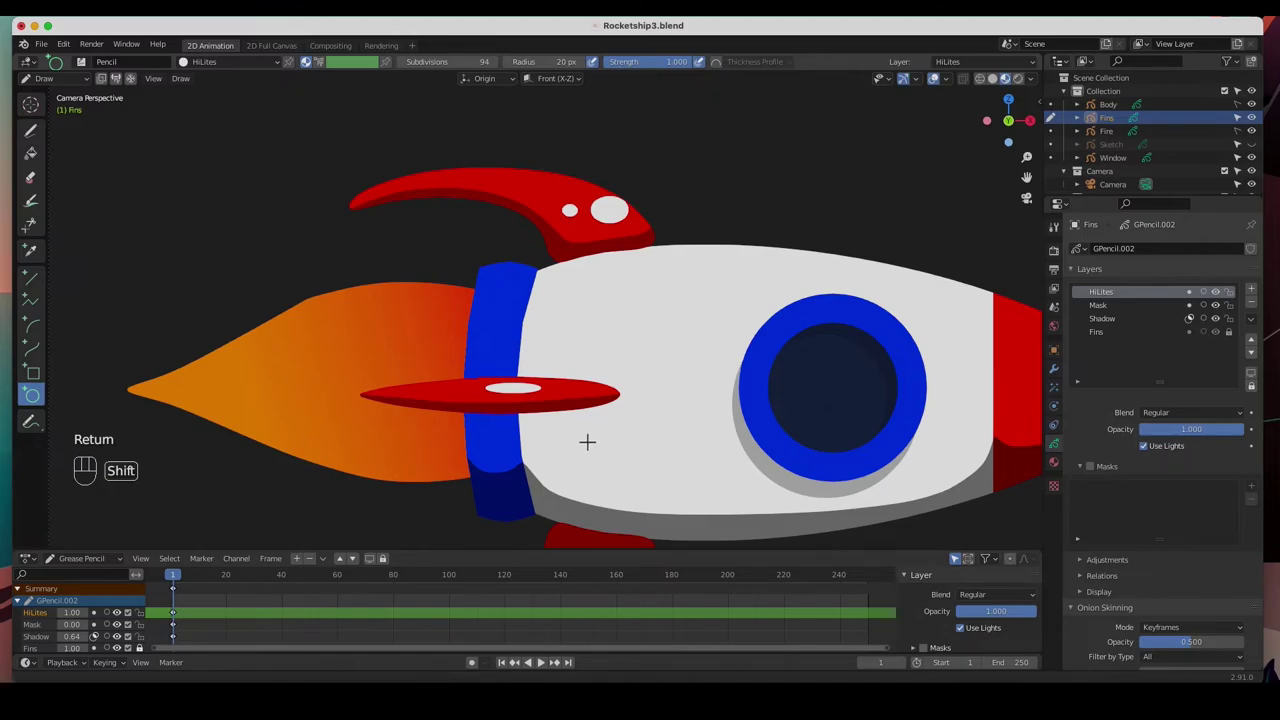
shift+middle_drag(586, 440, 603, 226)
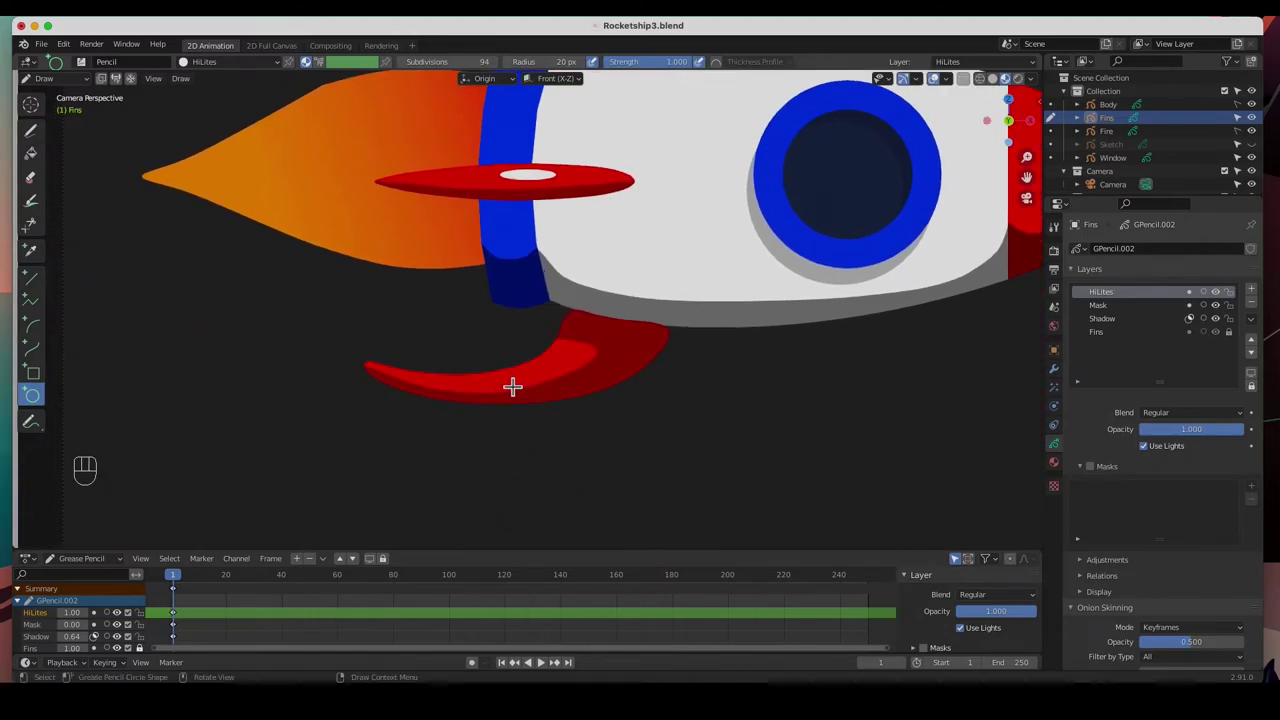
drag(494, 381, 530, 392)
key(Return)
Reshape the undersides of the upper fin's highlights in Sculpt Mode using the Push brush with a 40 px radius
shift+middle_drag(583, 137, 554, 323)
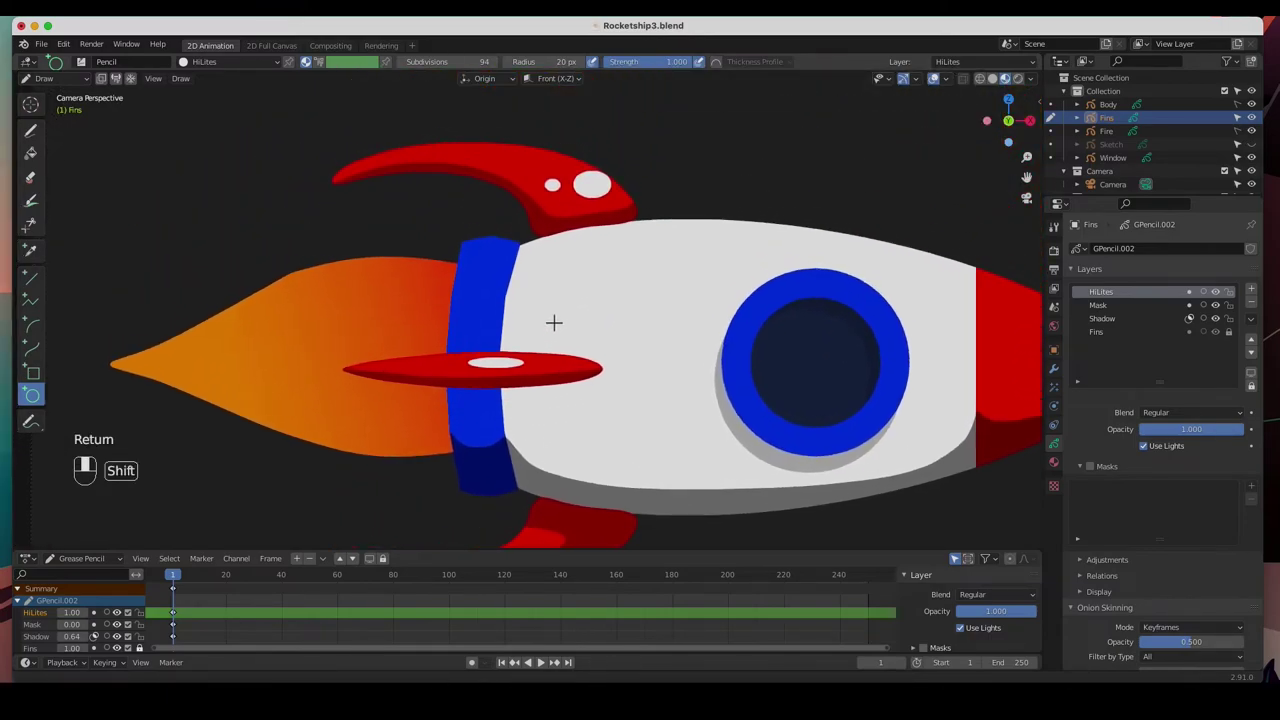
click(44, 78)
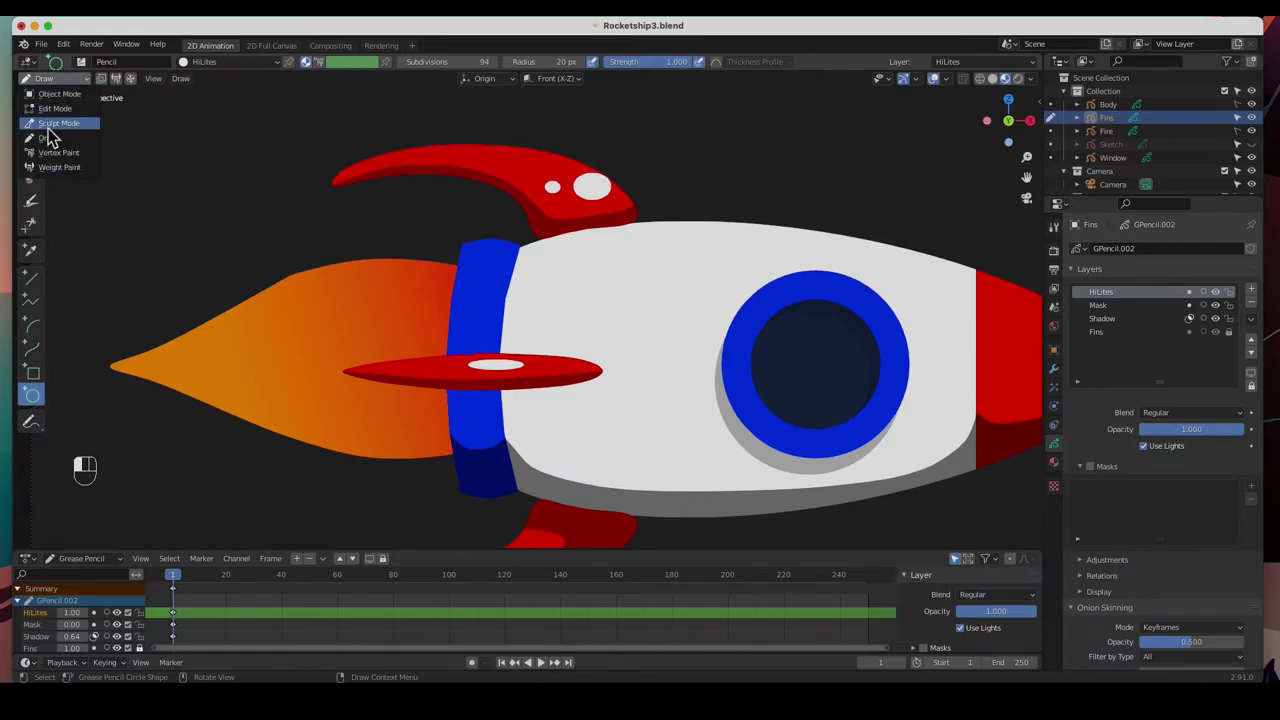
click(56, 123)
click(31, 221)
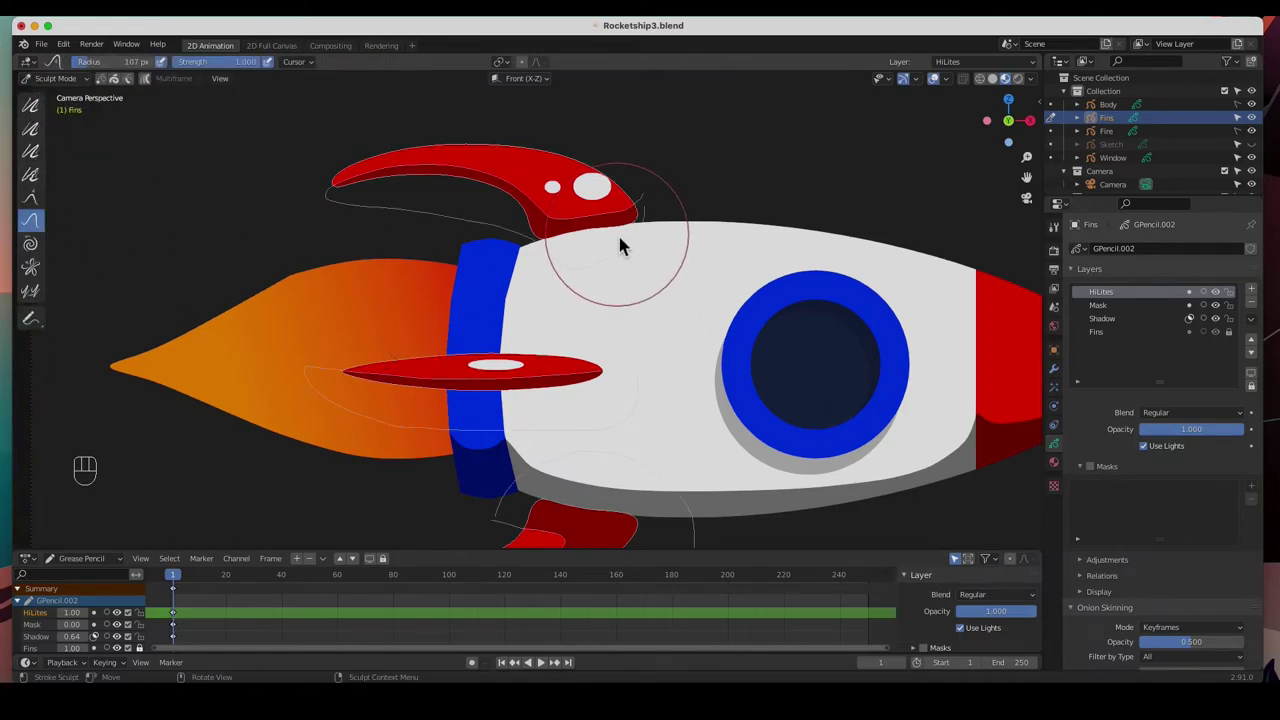
key(f)
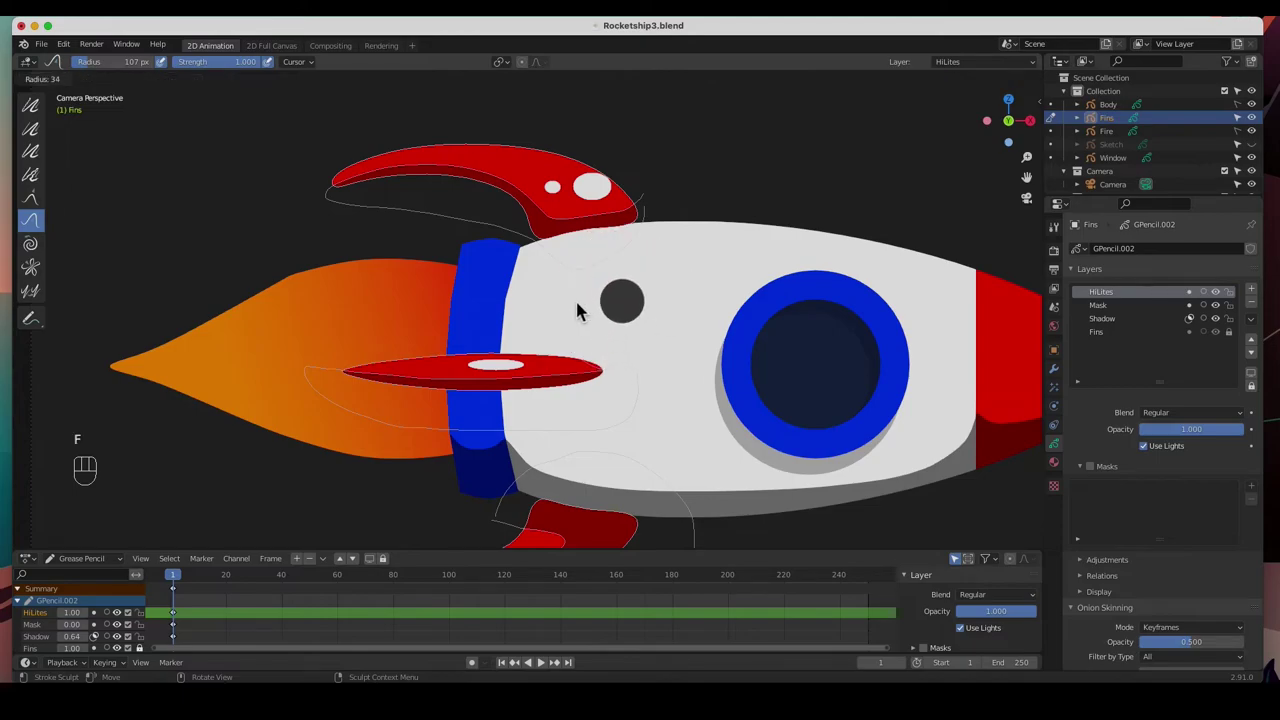
click(578, 297)
drag(593, 218, 555, 206)
Lock the fins' Mask and Shadow layers and reshape the middle and lower fin highlights with a 46 px Push brush
key(f)
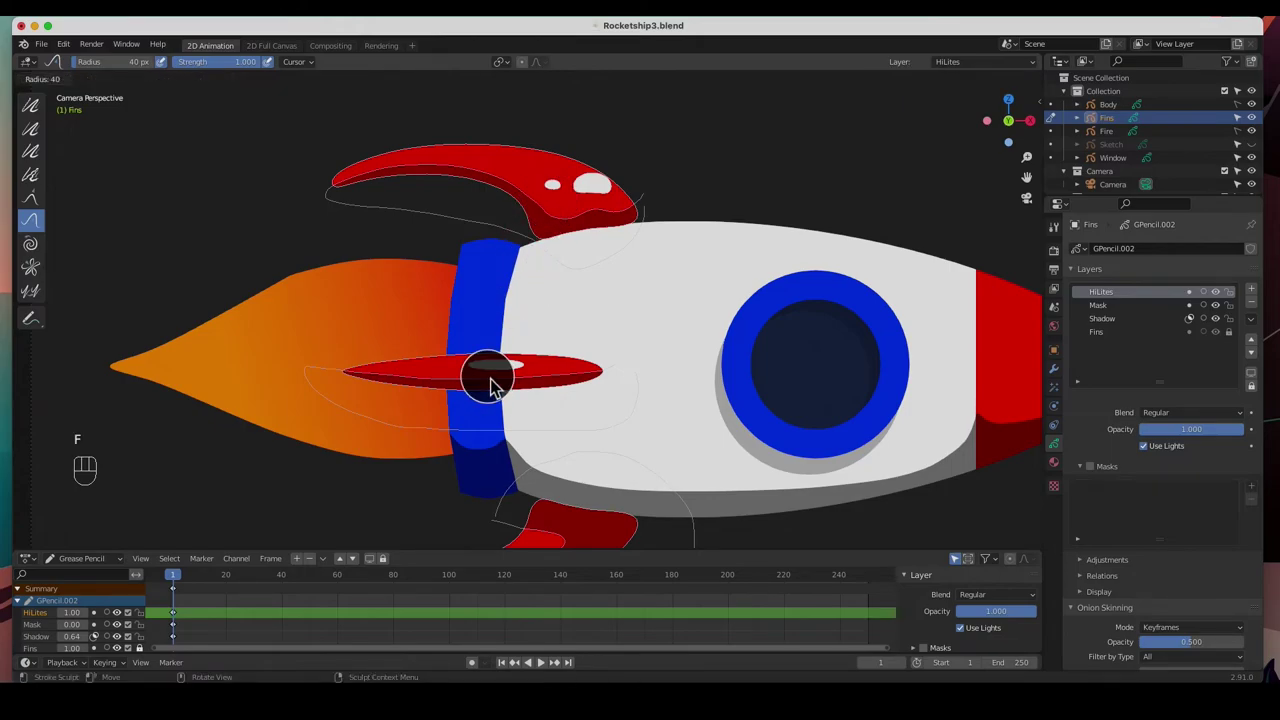
click(497, 388)
drag(503, 389, 502, 380)
key(super+z)
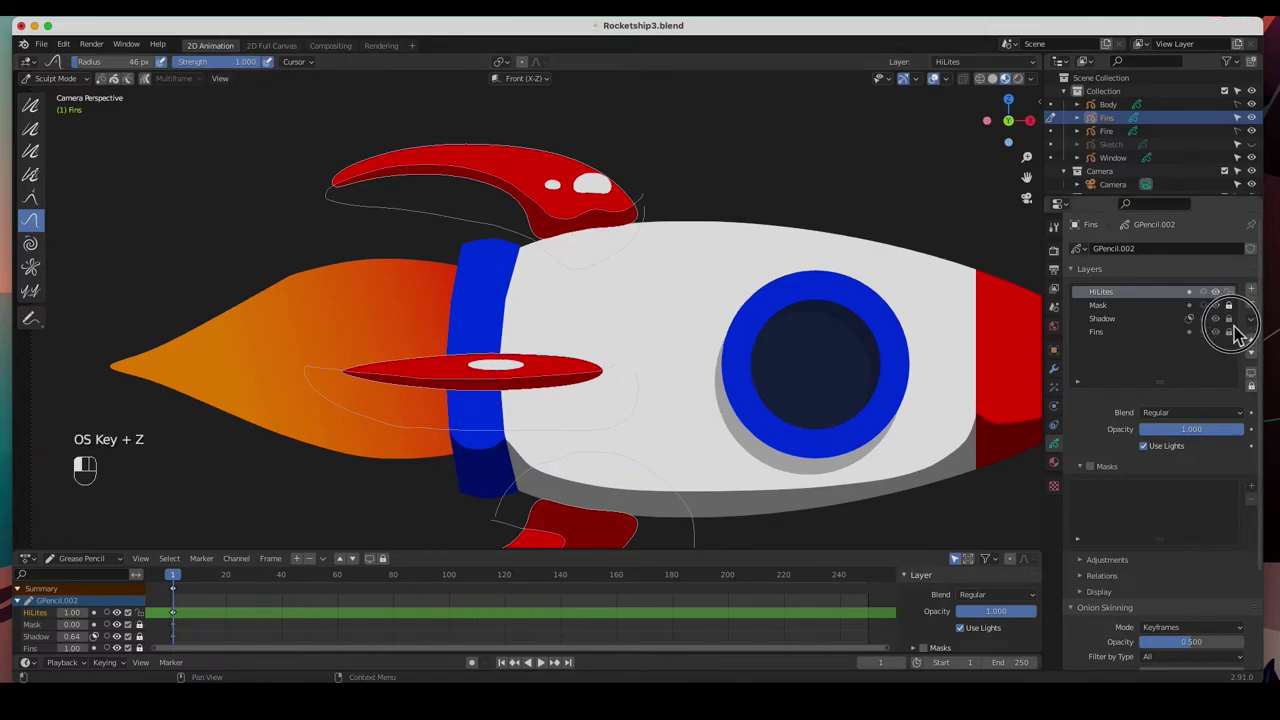
drag(492, 387, 500, 380)
shift+middle_drag(646, 463, 643, 314)
drag(483, 427, 493, 424)
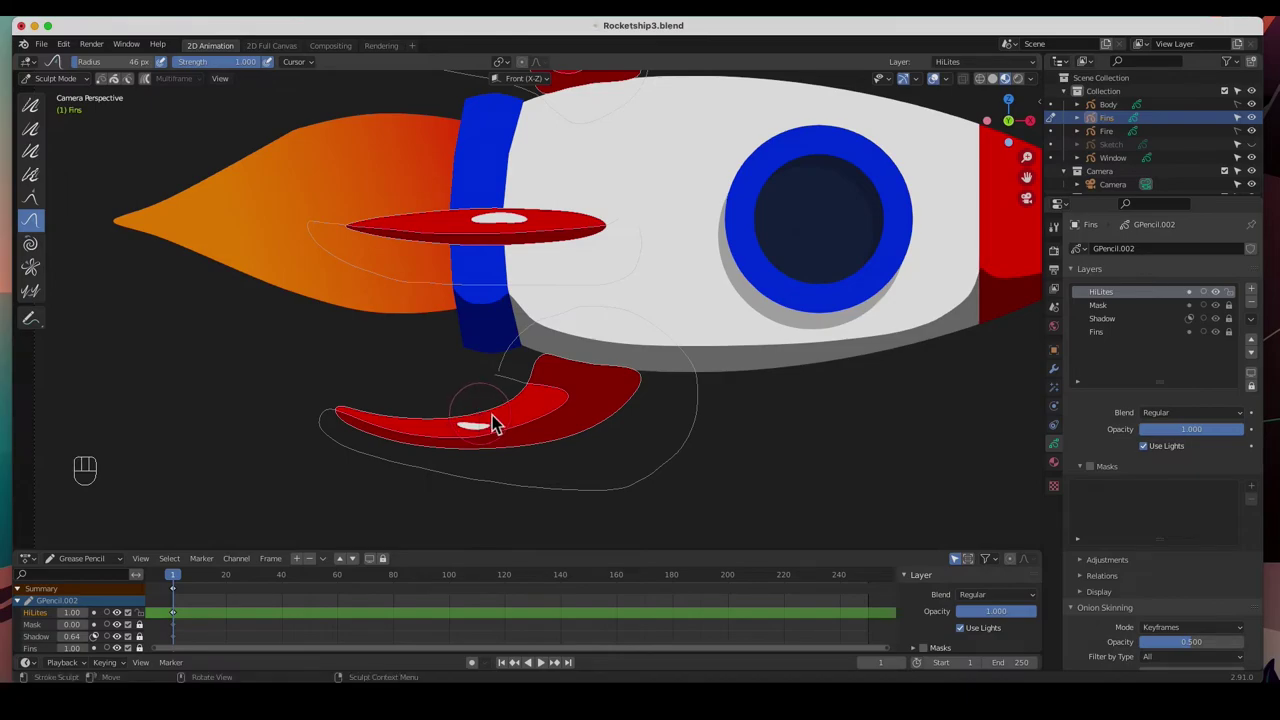
In Edit Mode, rotate the upper fin's large highlight by about -25.5° and shift it slightly toward the fin's tip
shift+middle_drag(671, 157, 598, 243)
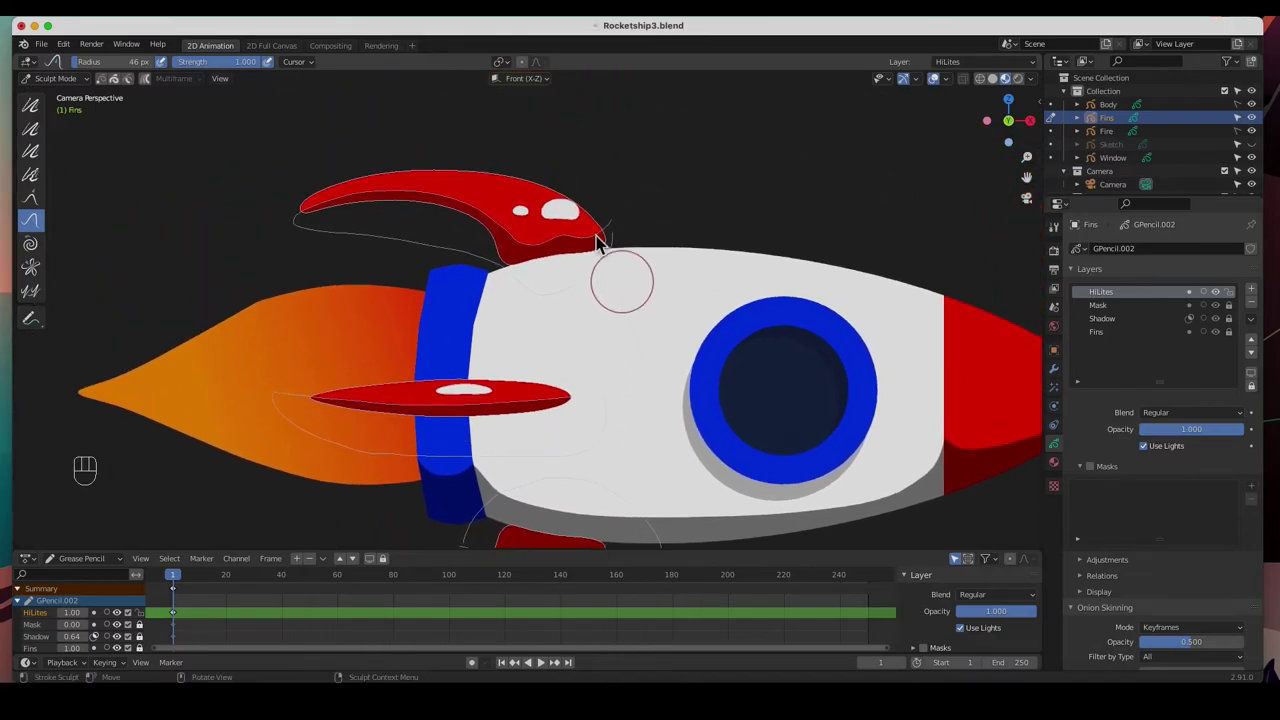
click(58, 78)
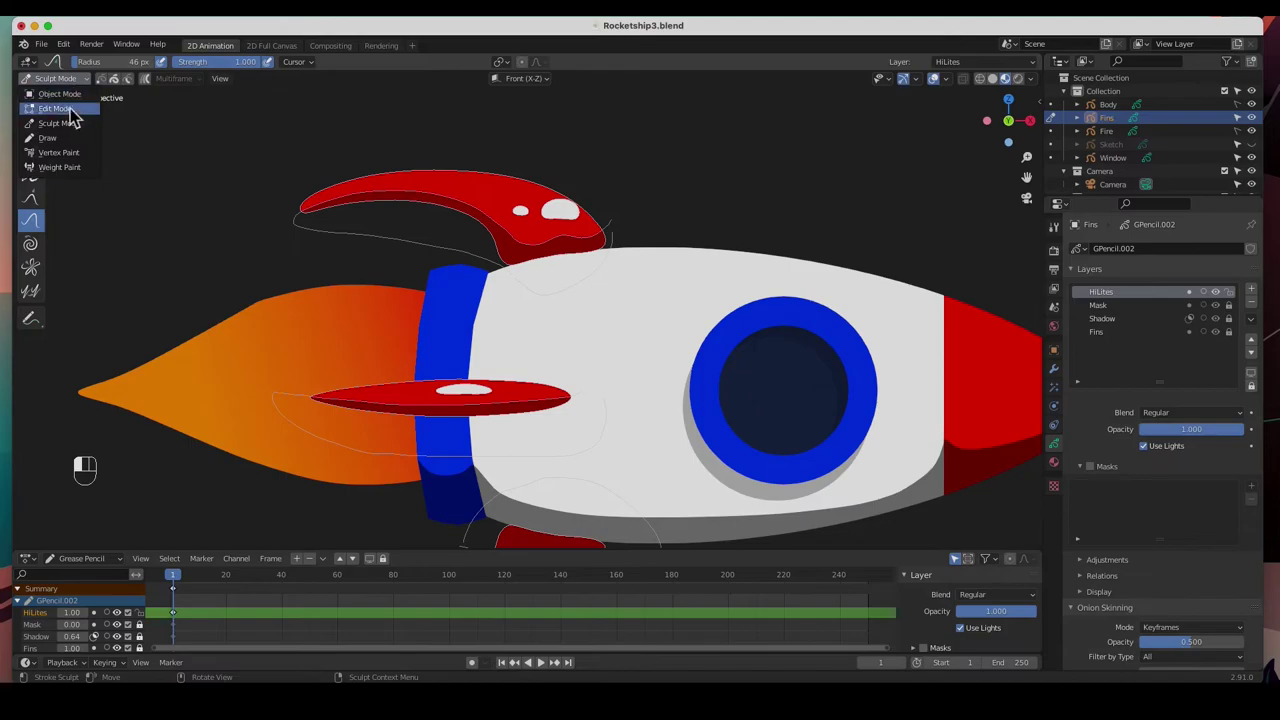
click(57, 108)
click(580, 230)
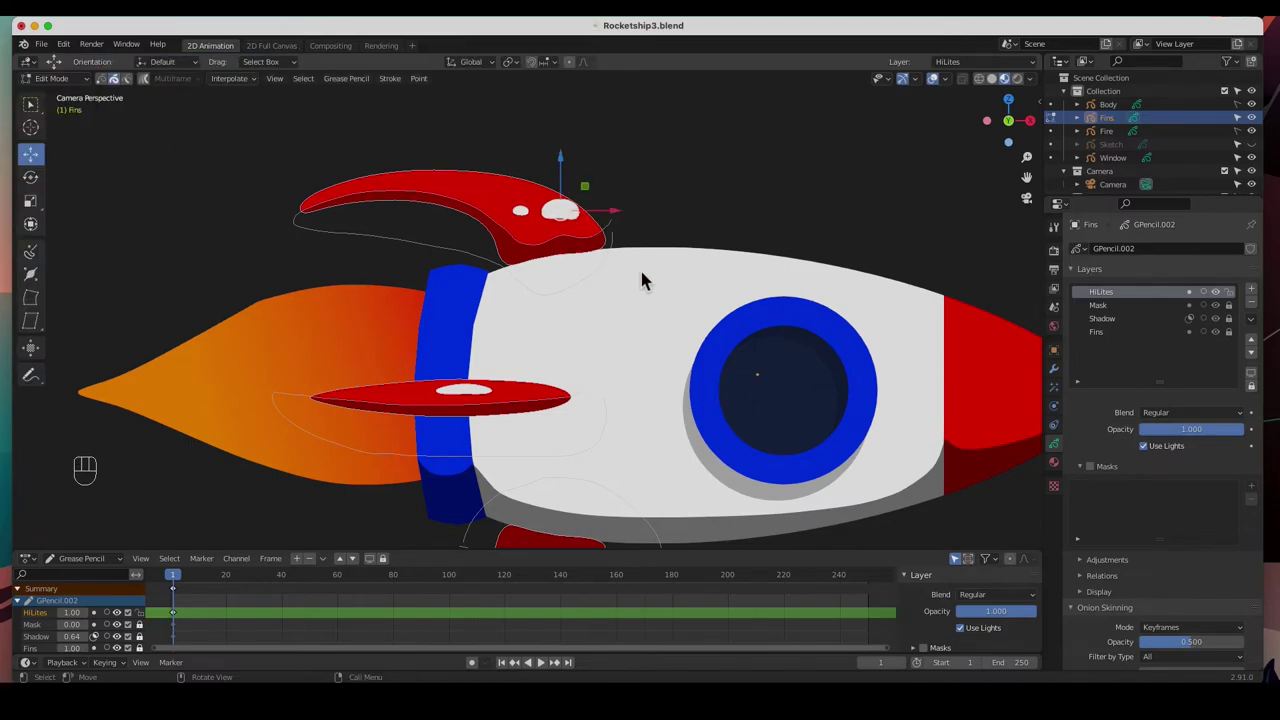
key(r)
click(606, 300)
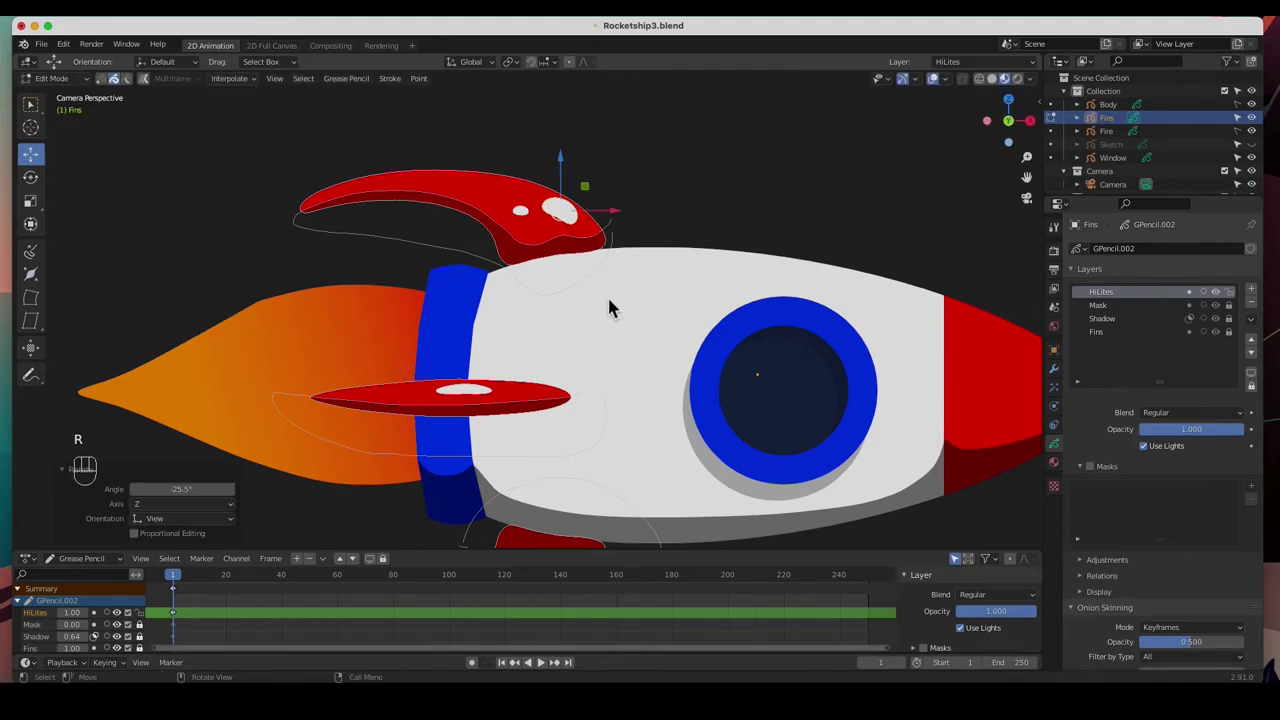
key(g)
click(563, 242)
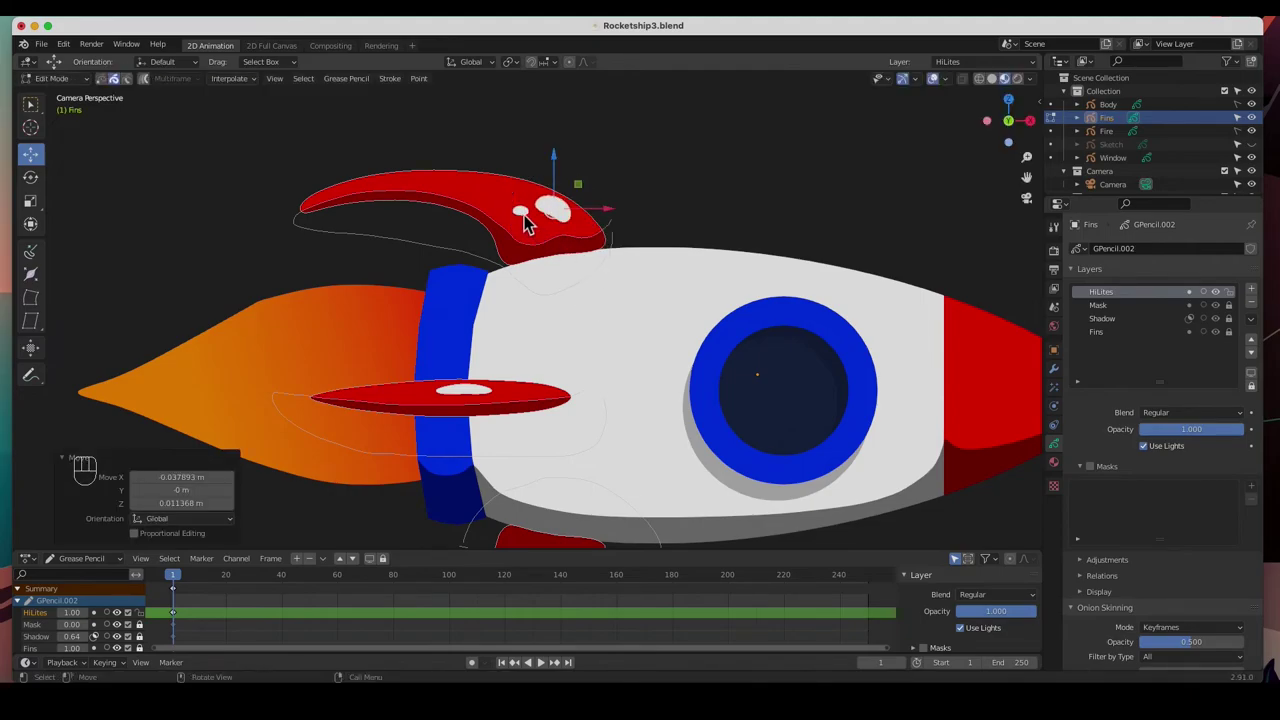
Rotate the upper fin's small highlight by about -29° and move it up about 0.114 m toward the fin's upper edge
click(522, 213)
key(r)
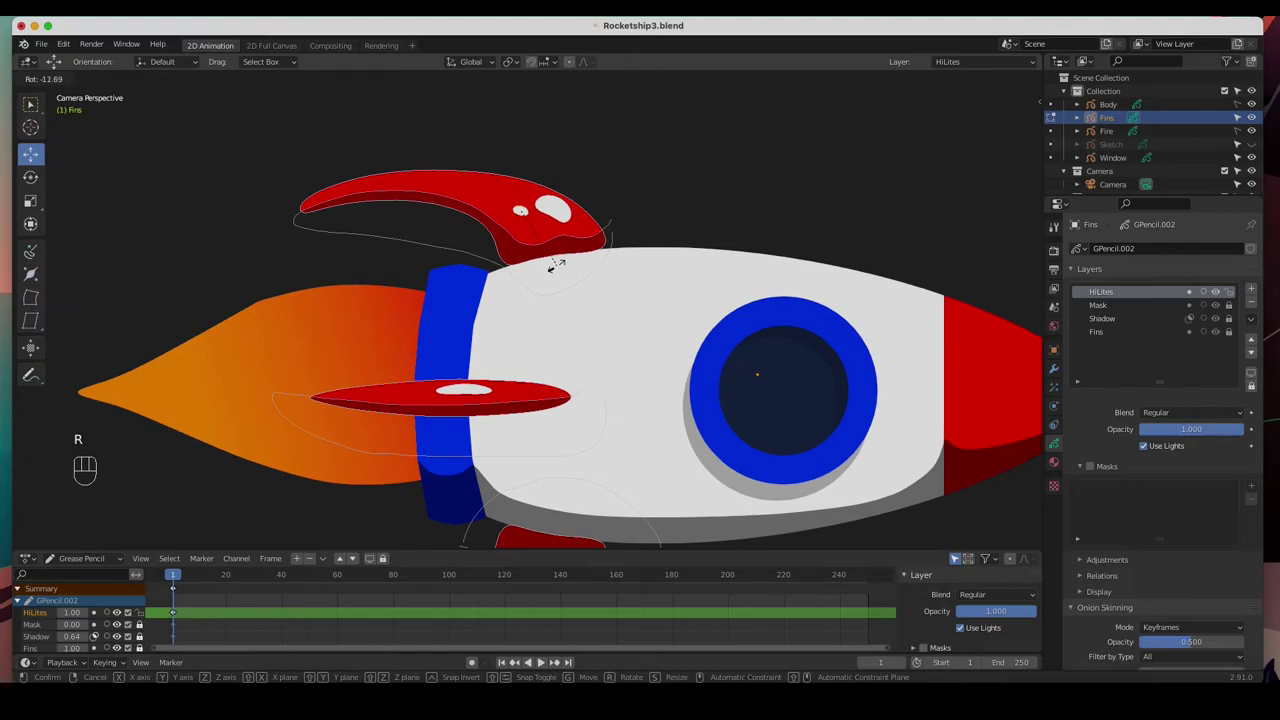
click(537, 260)
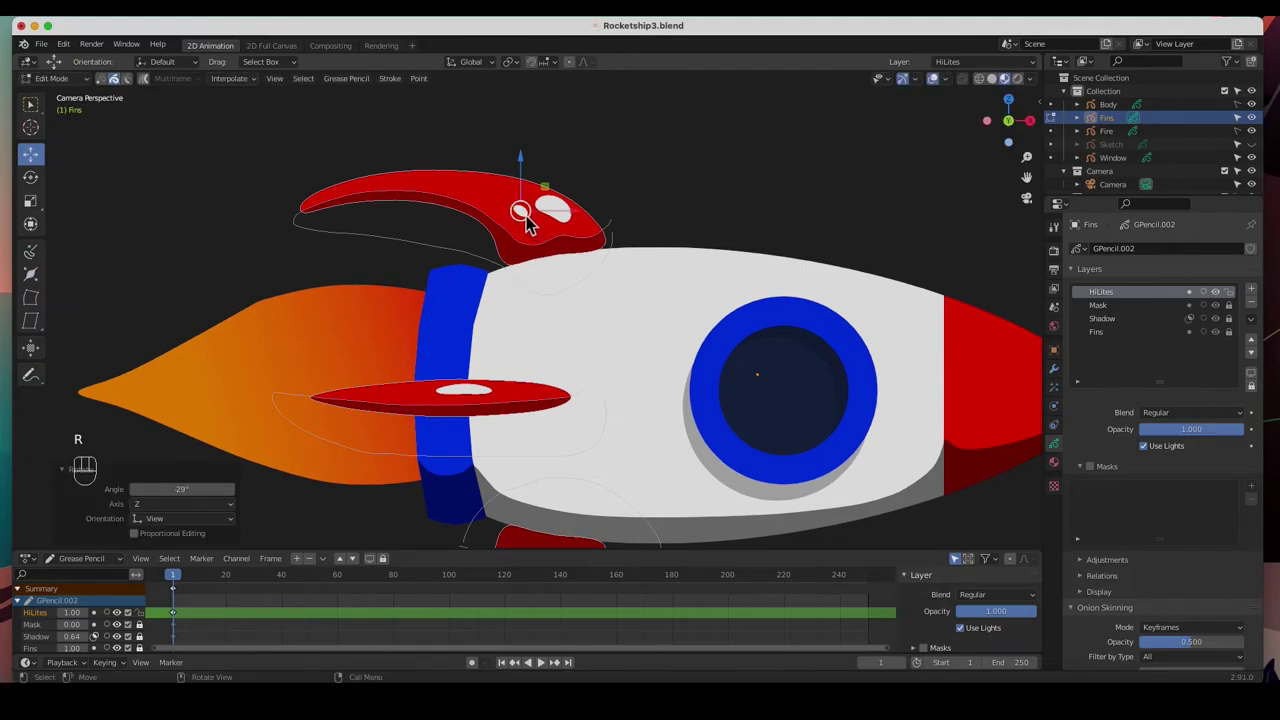
key(g)
key(r)
click(591, 243)
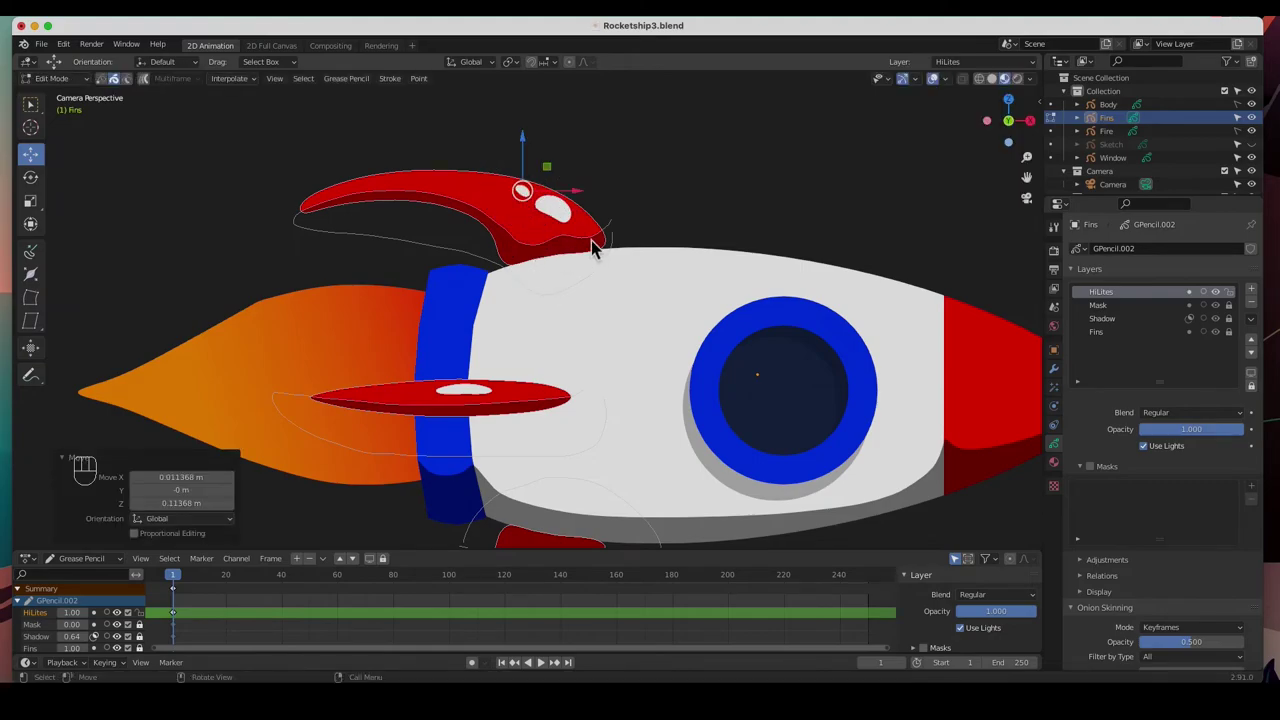
Move the middle fin's highlight about 0.061 m along X and -0.011 m along Z
click(472, 383)
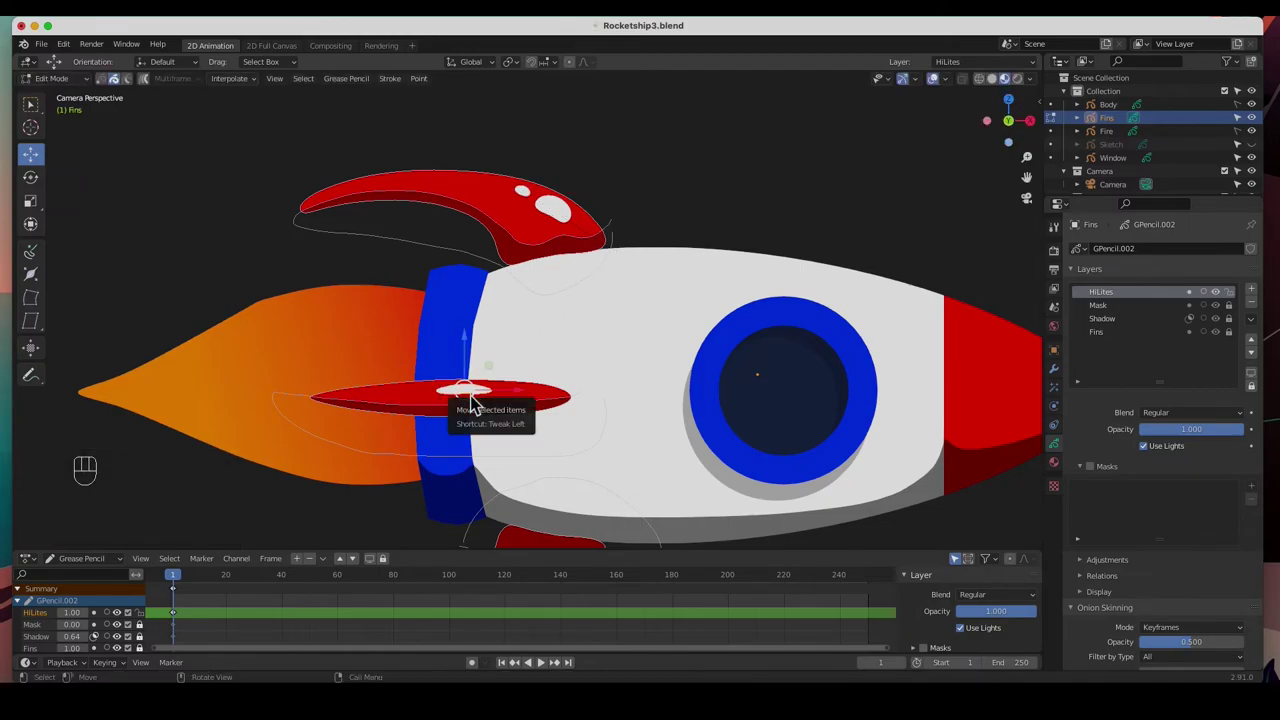
key(g)
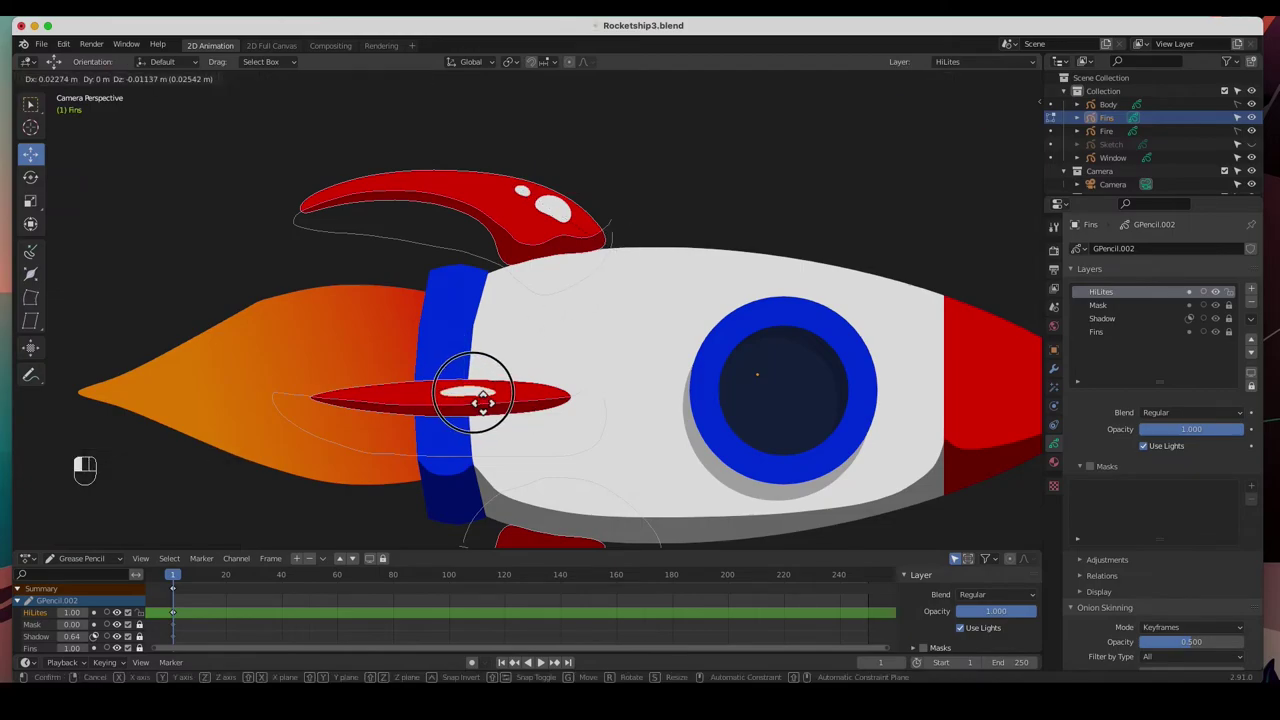
click(486, 401)
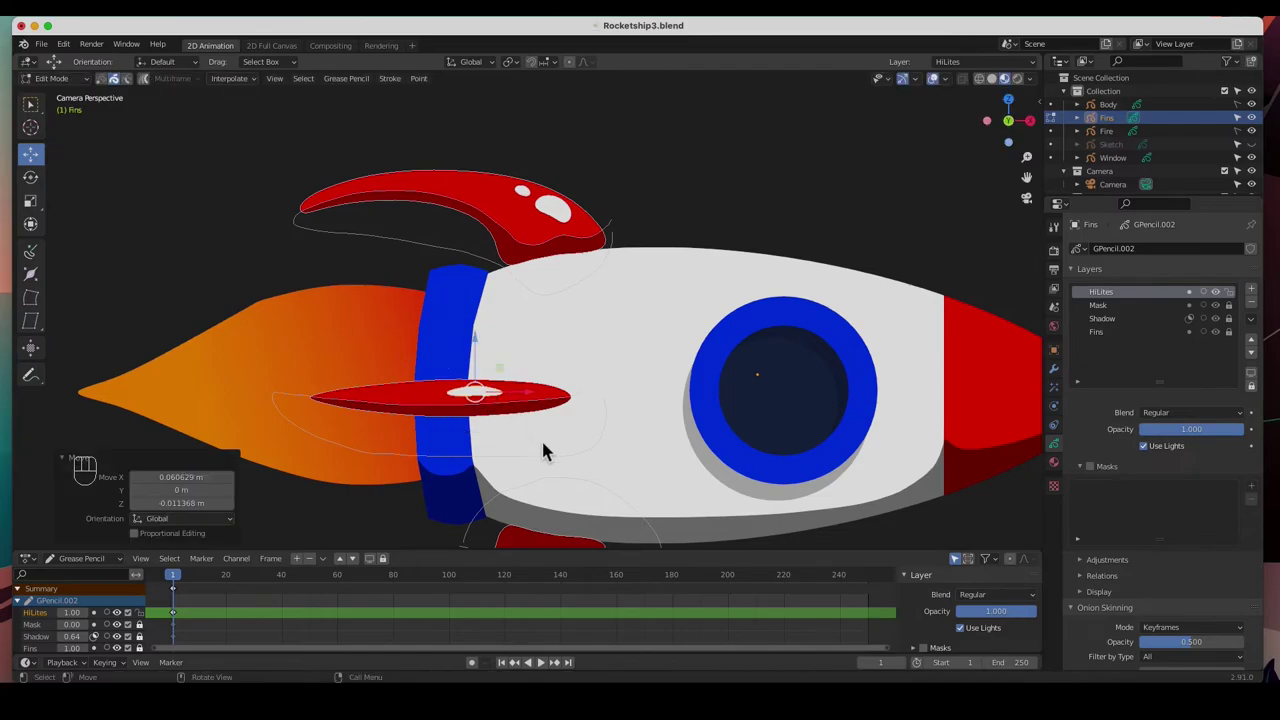
Rotate the lower fin's highlight to follow the fin's curve and adjust its position
shift+middle_drag(546, 446, 551, 223)
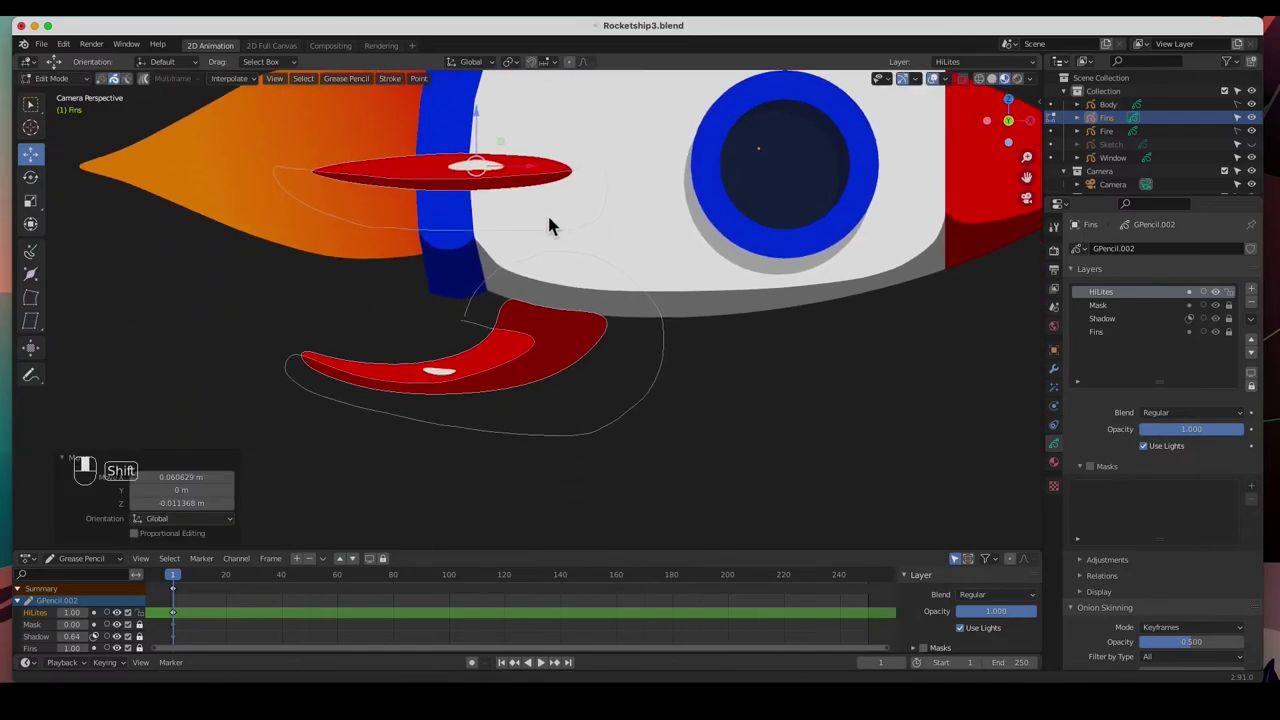
click(440, 377)
key(r)
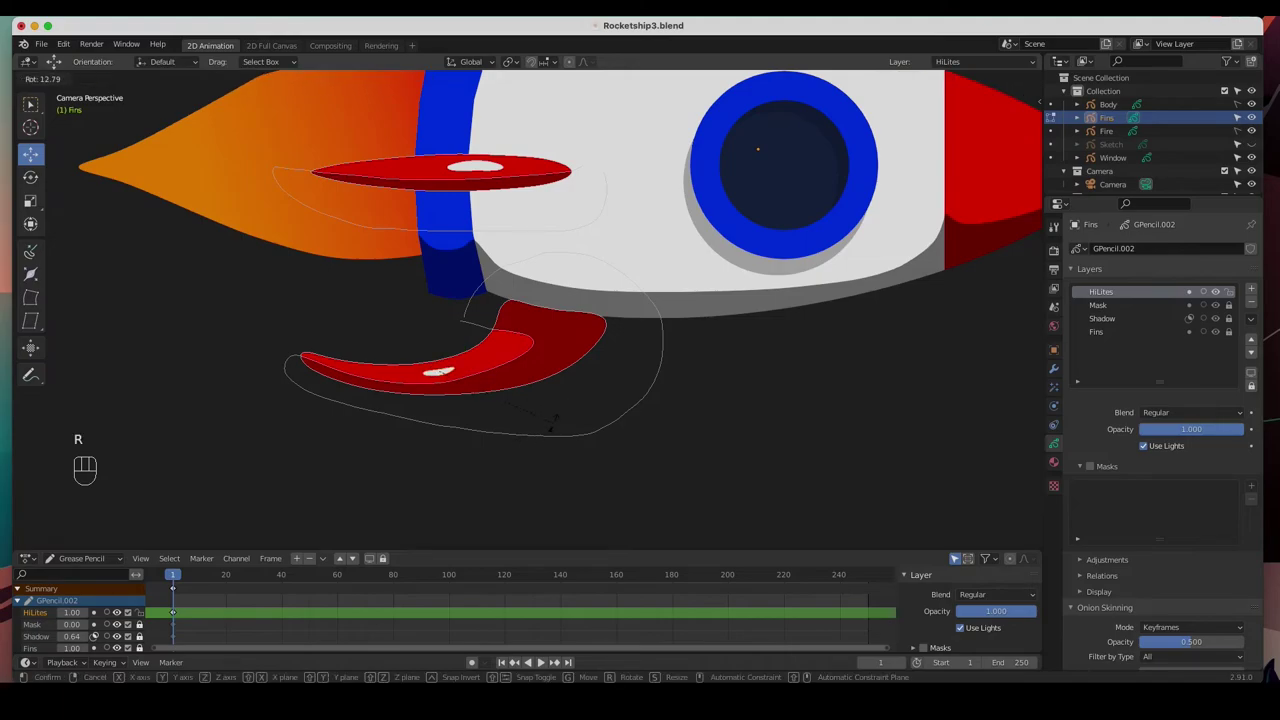
click(542, 434)
drag(428, 378, 428, 378)
Set the opacity of the fins' HiLites layer to 0.811 and deselect the highlight strokes
scroll(557, 363, down, 5)
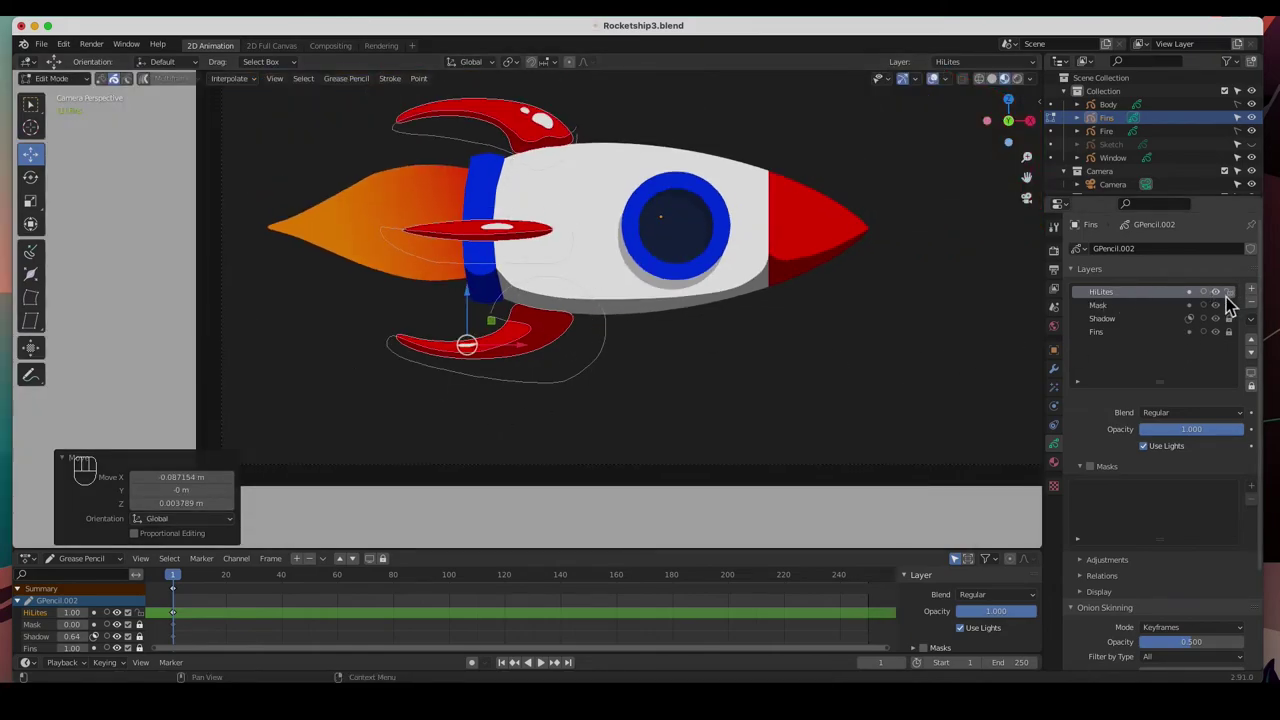
mouse_move(1220, 434)
mouse_down()
mouse_move(1170, 430)
mouse_move(1217, 434)
mouse_up()
click(237, 255)
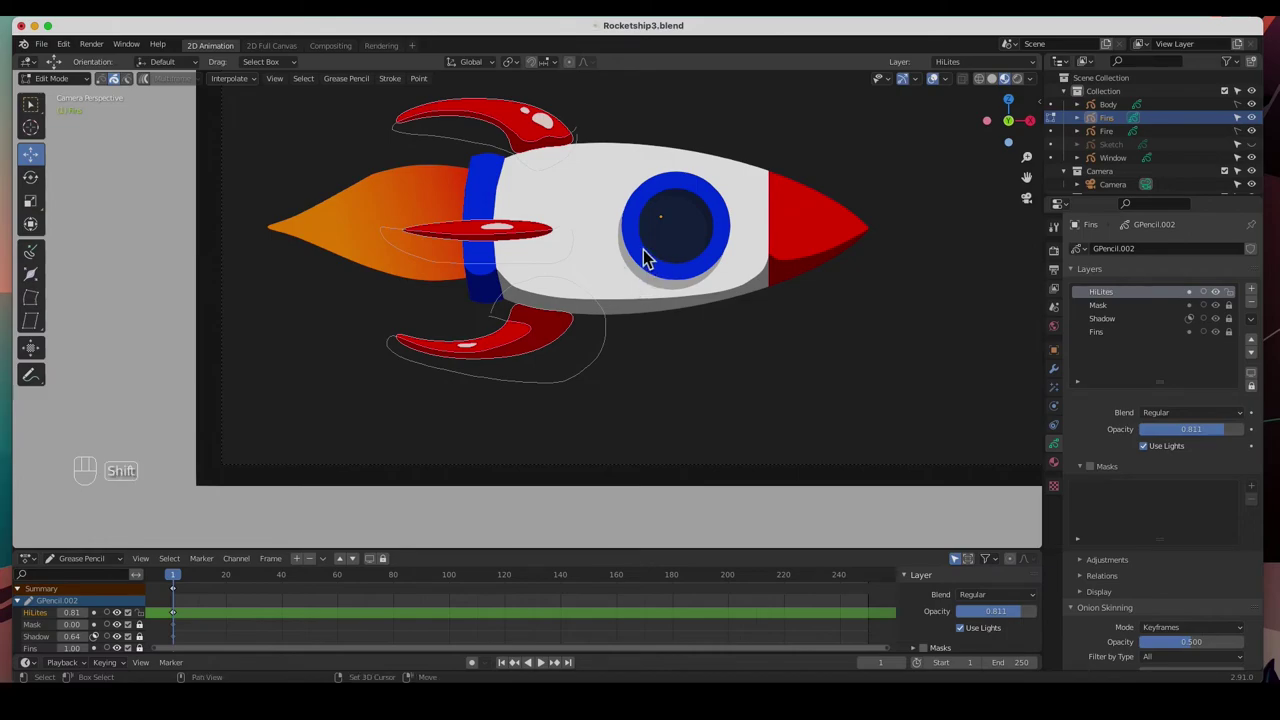
Save the file and return the Fins object to Object Mode
scroll(634, 234, up, 2)
shift+middle_drag(636, 216, 377, 316)
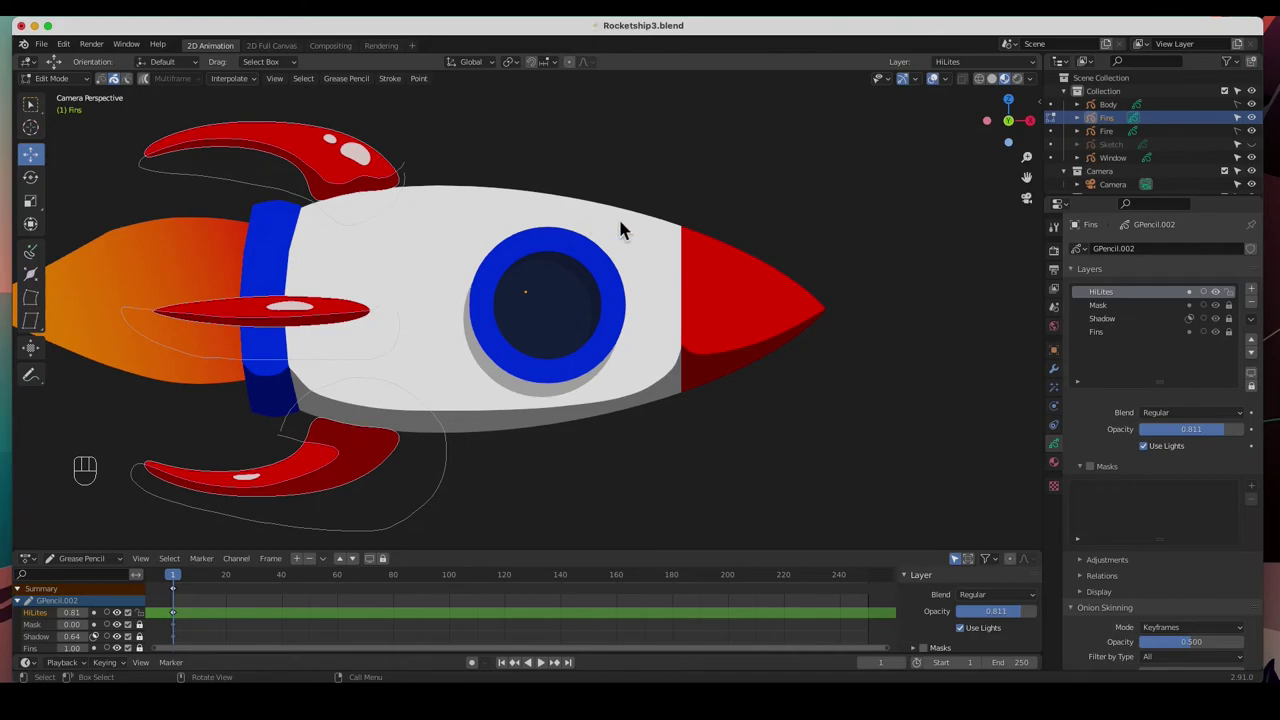
click(1107, 106)
key(Tab)
key(super+s)
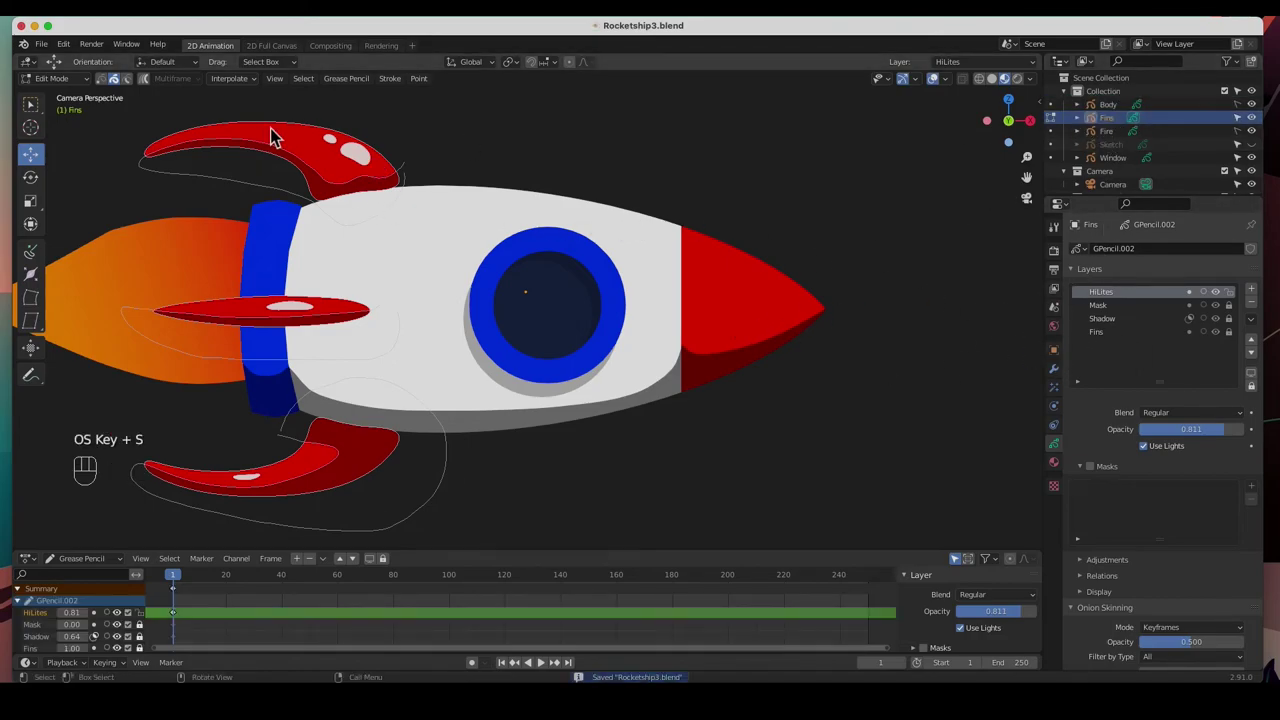
Select the Body object and add a layer named HiLites above its Mask layer
click(1107, 105)
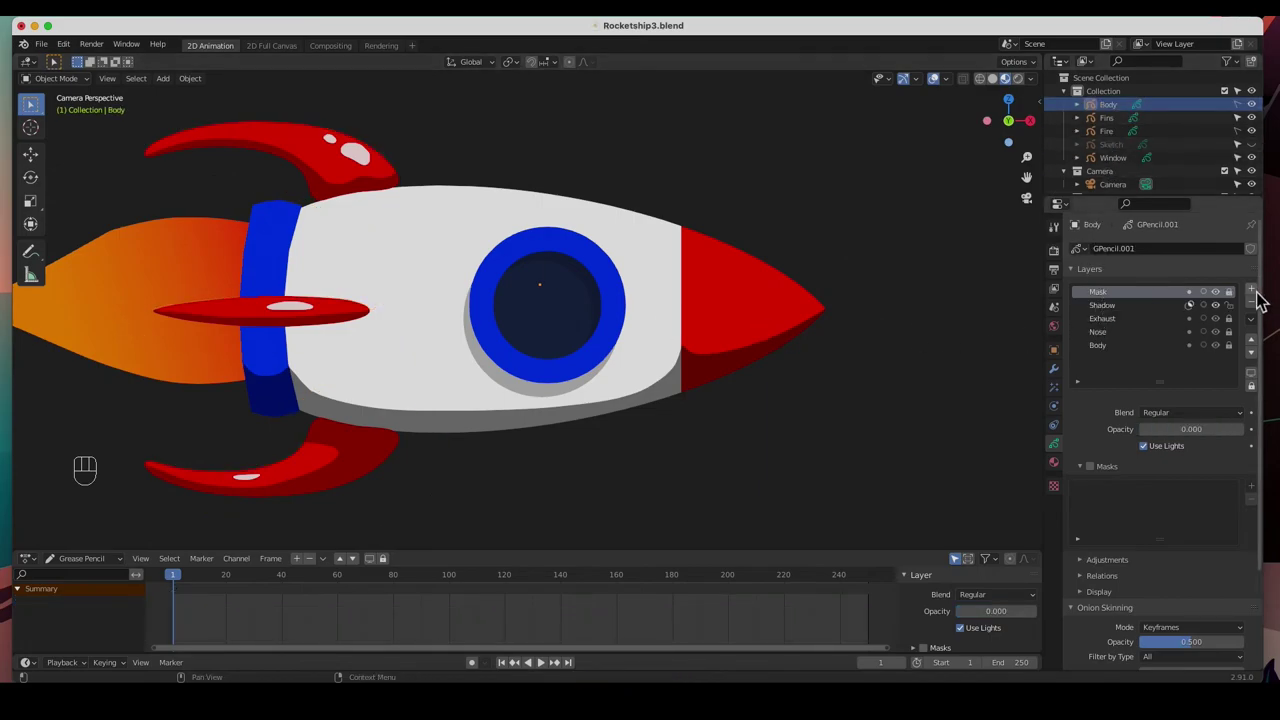
double_click(1170, 304)
text(HiLites)
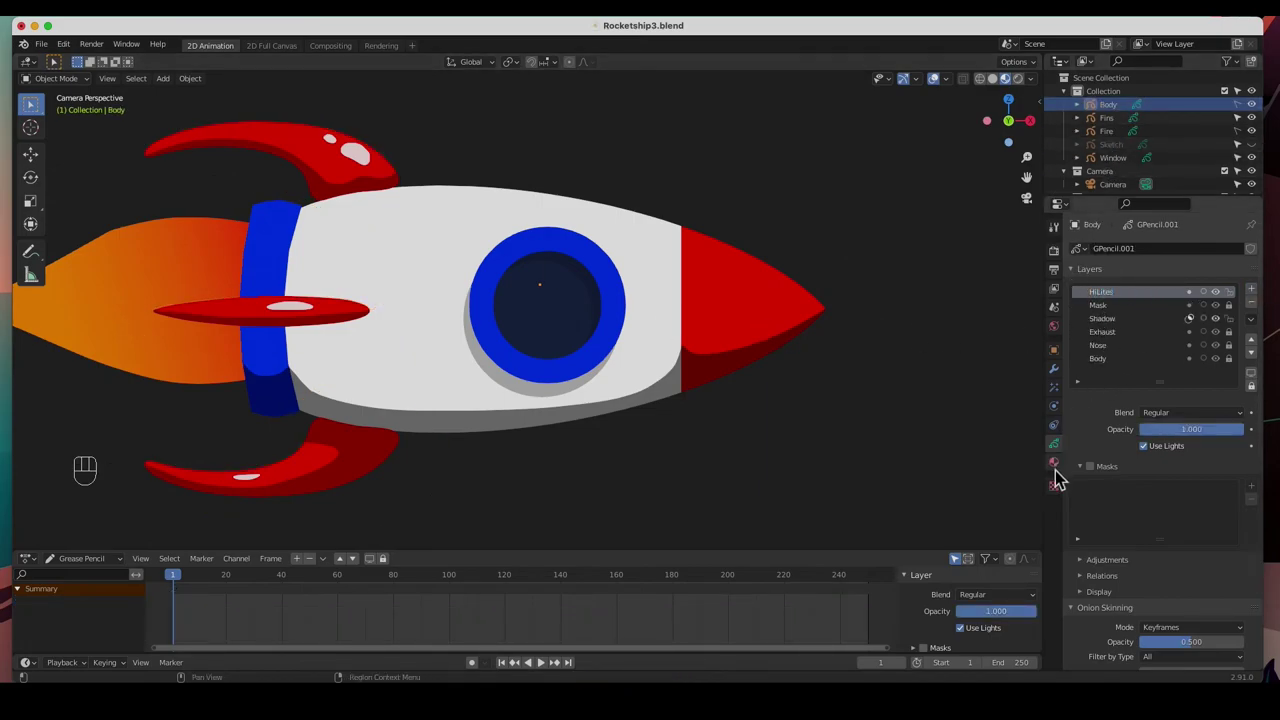
Add a material named HiLites to the Body object with stroke disabled and a solid near-white fill
click(1054, 466)
click(1177, 320)
text(HiLites)
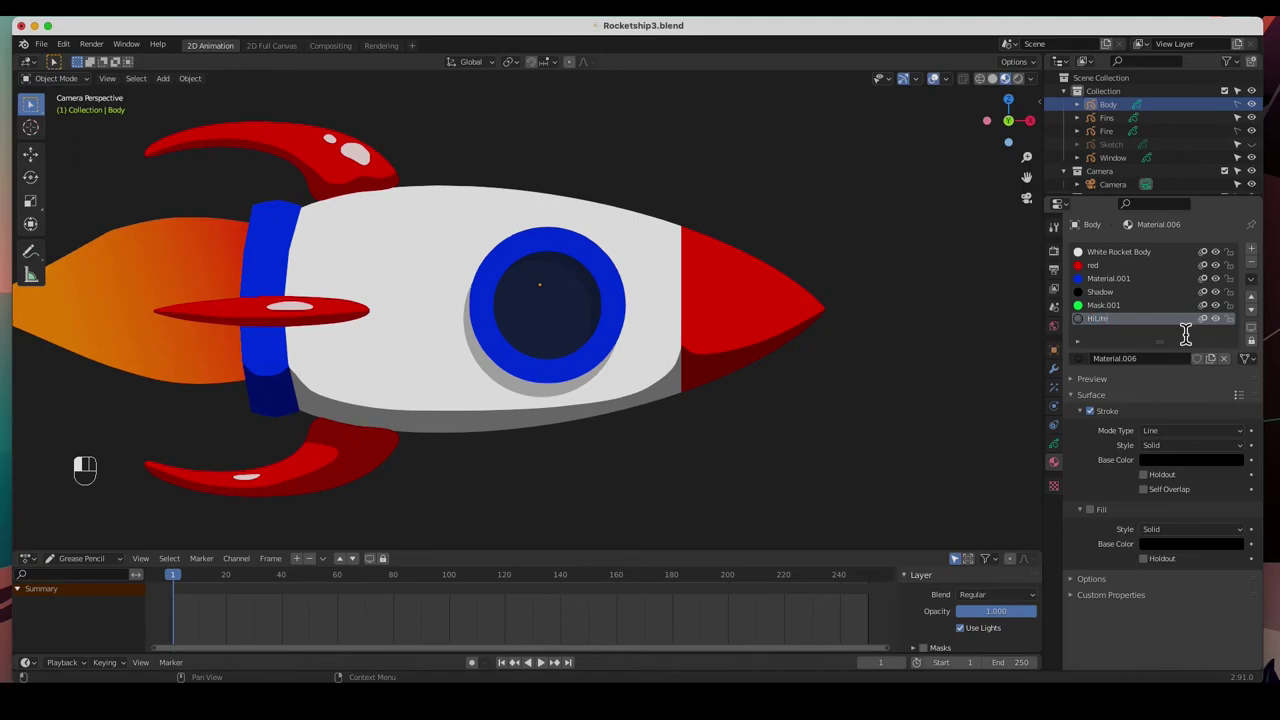
click(1090, 411)
click(1090, 509)
click(1200, 544)
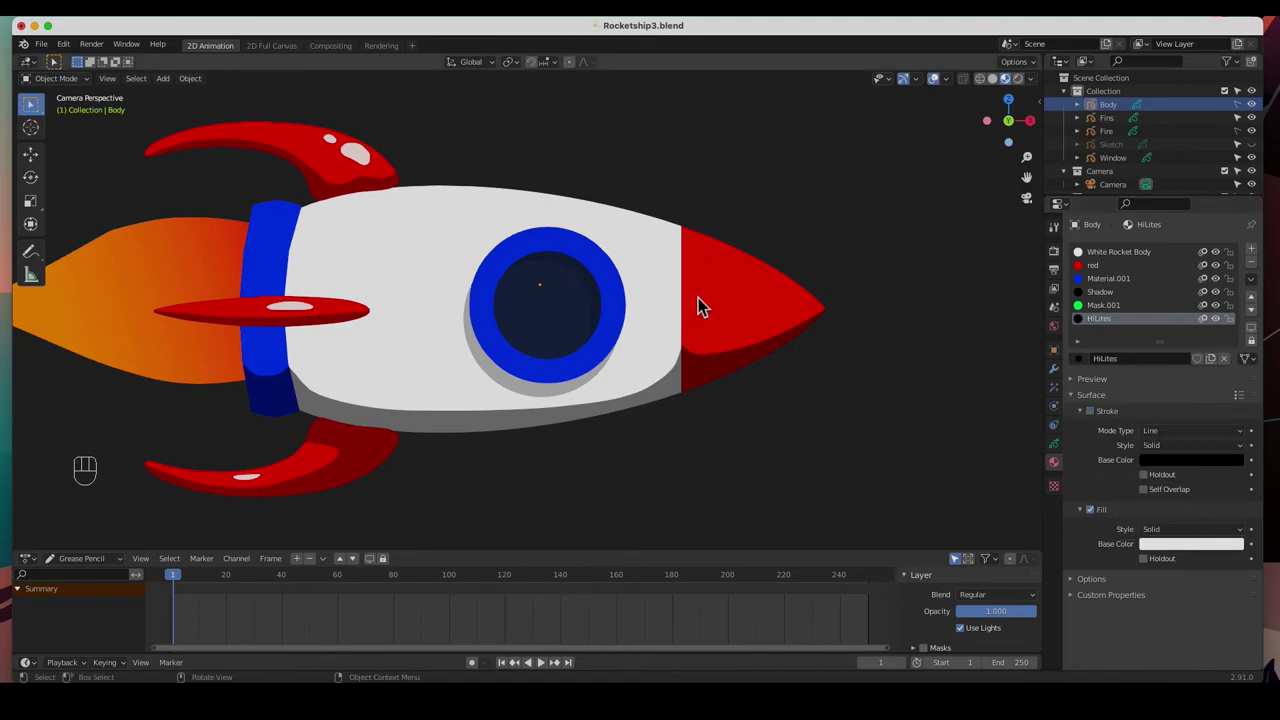
Lock the Body object's Shadow layer and put the object in Draw mode with the HiLites layer active
key(Tab)
click(1054, 443)
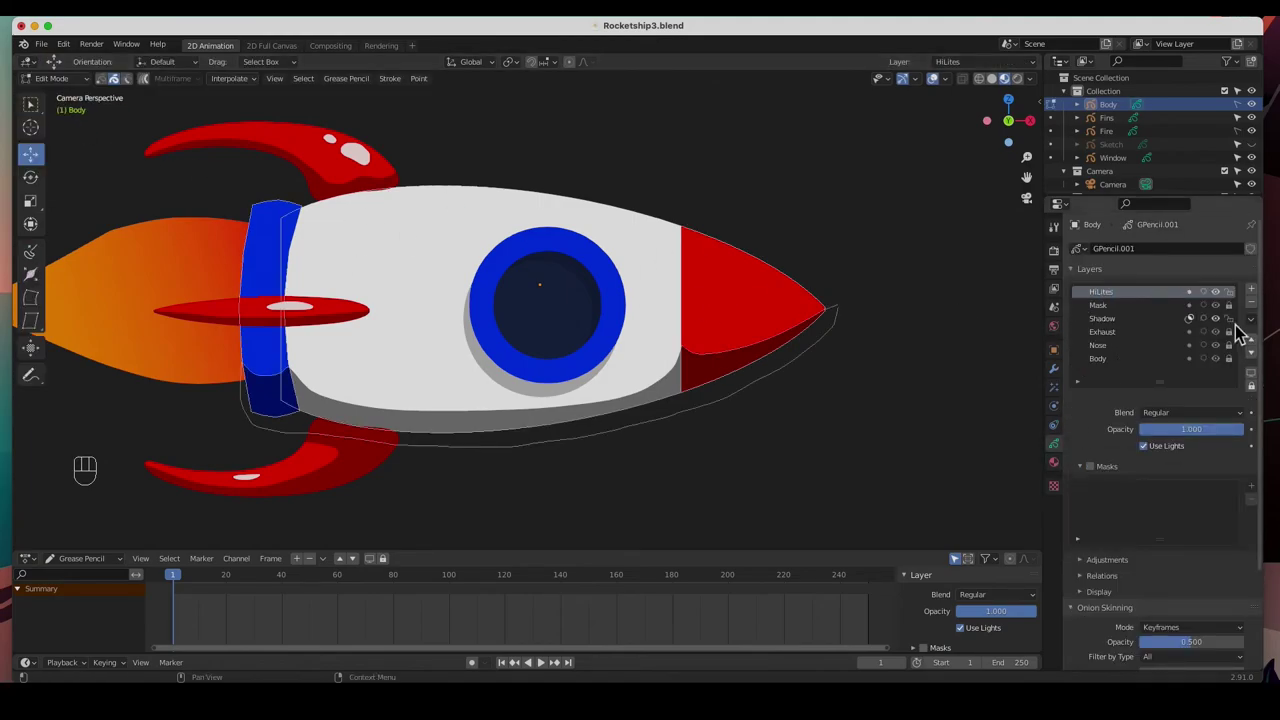
click(52, 78)
click(40, 142)
Draw a large and a small elliptical highlight on the red nose and one on the blue exhaust band
drag(734, 266, 709, 274)
key(Return)
key(Return)
drag(260, 210, 284, 233)
key(Return)
Reshape the nose and exhaust band highlights with the Push brush in Sculpt Mode and switch the Body to Edit Mode
click(52, 78)
click(45, 124)
drag(756, 313, 711, 291)
drag(272, 226, 276, 228)
click(52, 78)
click(45, 110)
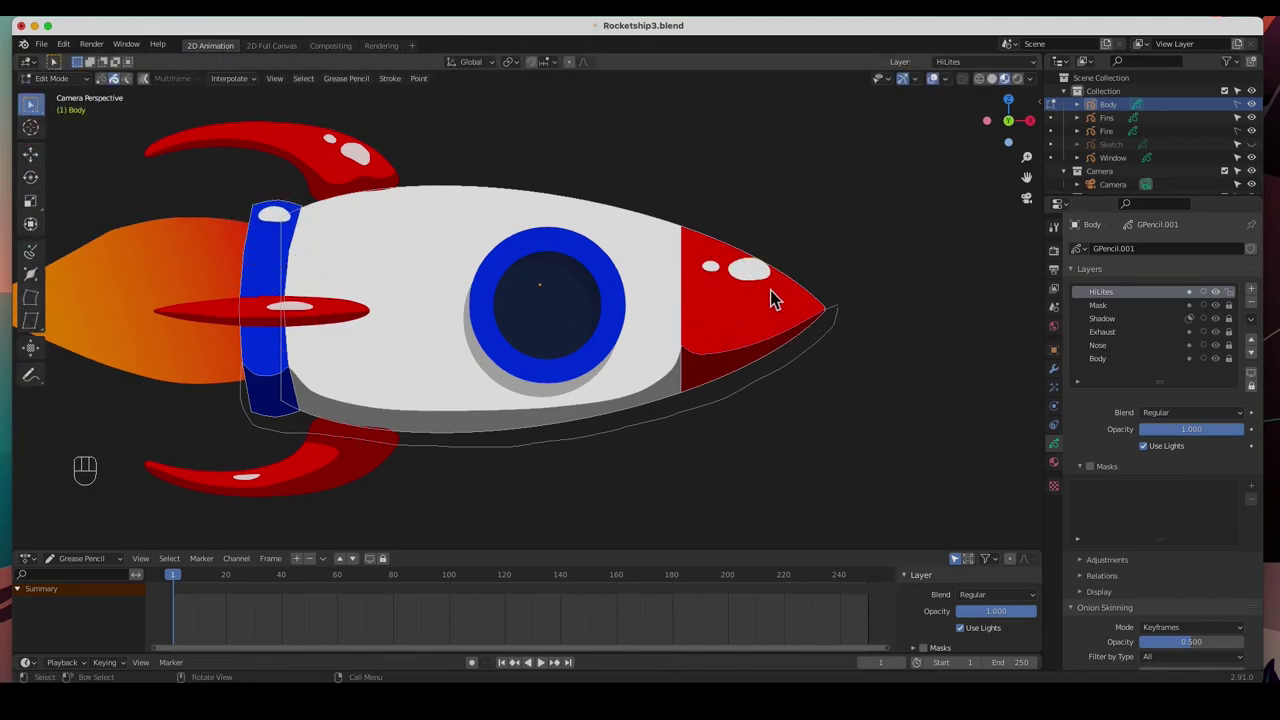
Reposition the nose highlights up and back, nudge the exhaust band highlight slightly down, and set the HiLites layer opacity to 0.673
click(30, 153)
click(737, 271)
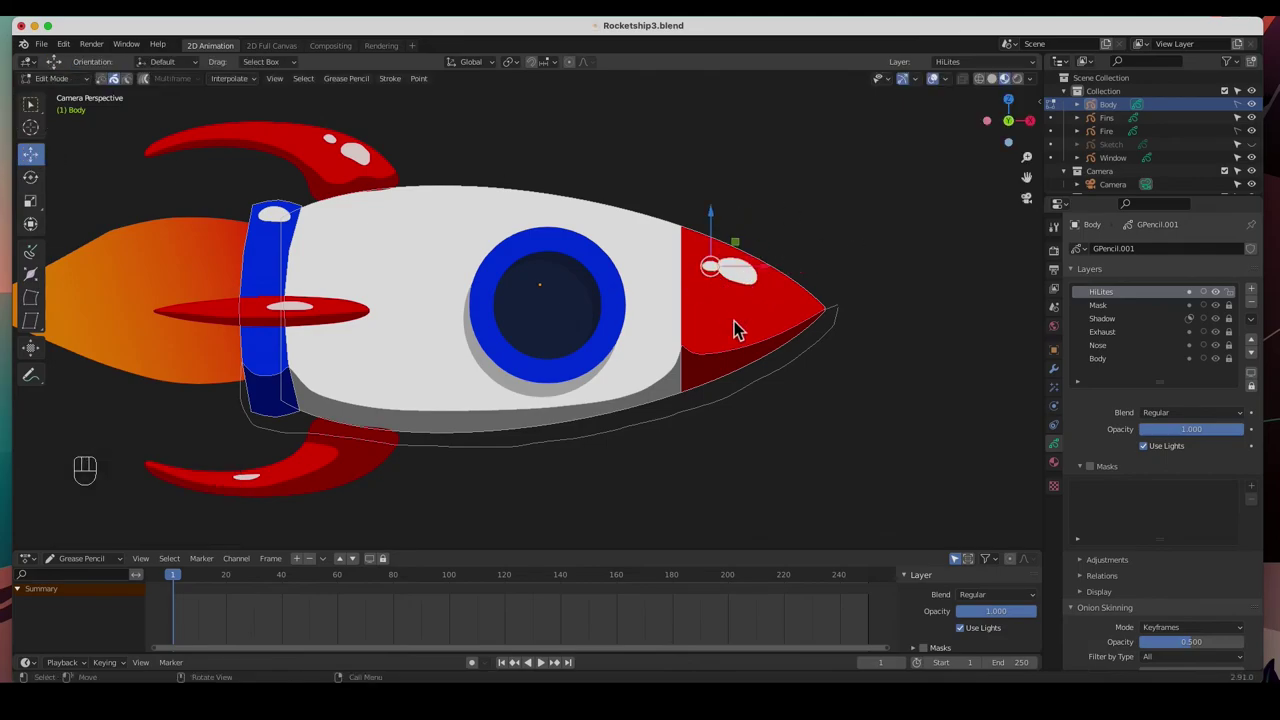
click(278, 228)
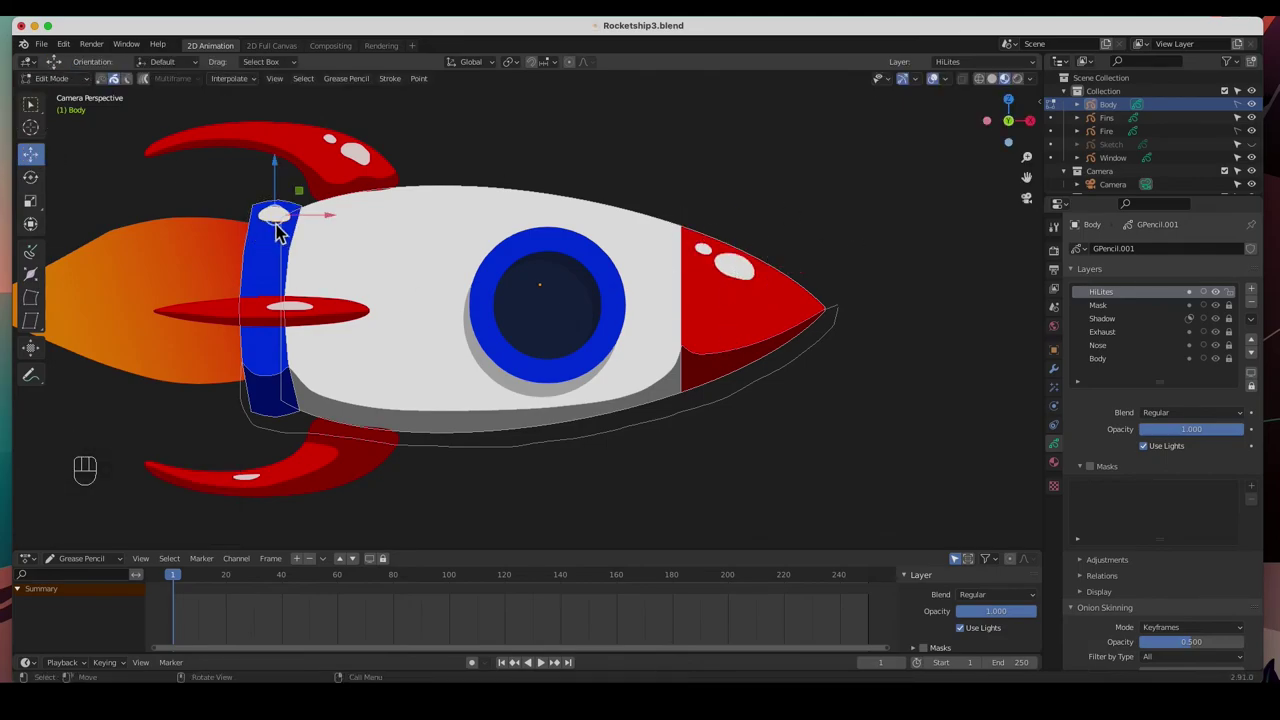
drag(278, 228, 279, 230)
drag(1240, 430, 1209, 432)
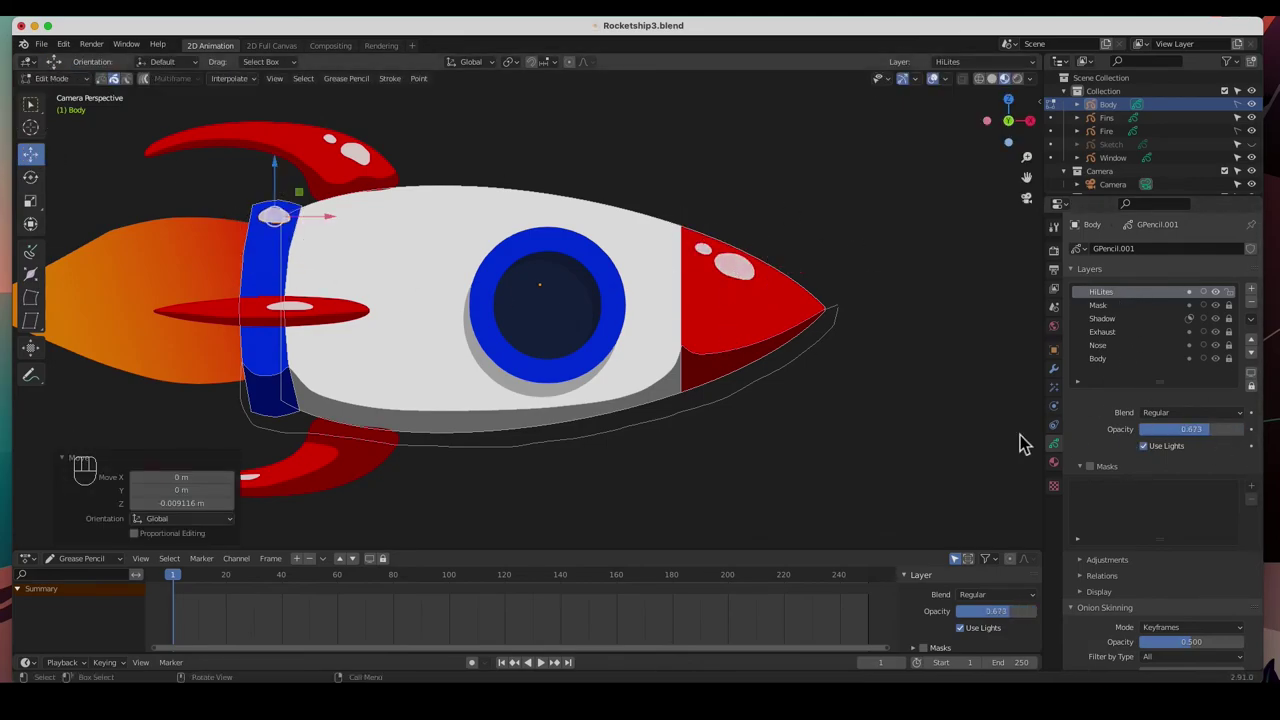
Return to Object Mode, select the Window object and add a new layer named Hilites to it
key(Tab)
click(520, 240)
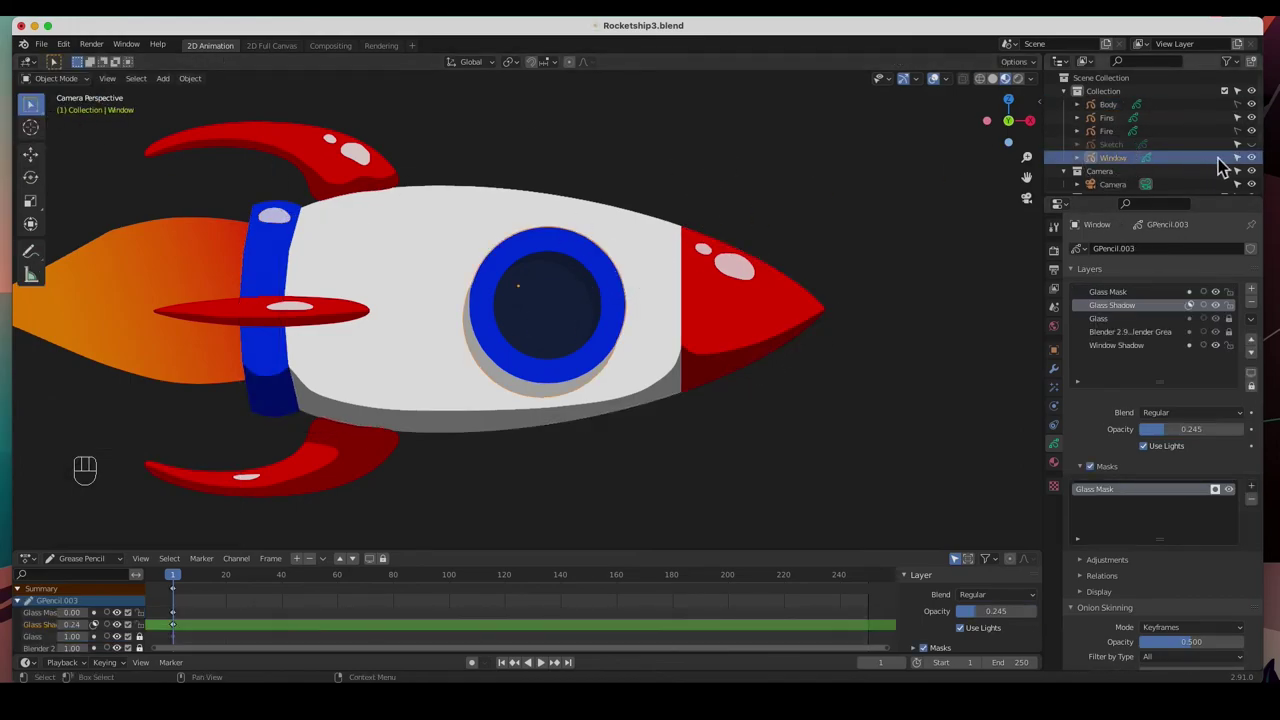
click(1251, 289)
double_click(1165, 293)
text(HiLites)
key(Return)
Give the Window object a HiLites material with a solid white fill
key(ctrl+Tab)
click(1140, 358)
click(1090, 510)
click(1190, 543)
click(1234, 355)
Draw an elliptical highlight on the upper part of the blue window ring in Draw mode with the Circle tool
click(55, 78)
click(40, 135)
click(1053, 443)
drag(516, 237, 566, 263)
Reshape the window ring's highlight with the Push brush in Sculpt Mode and undo the last stroke
click(55, 78)
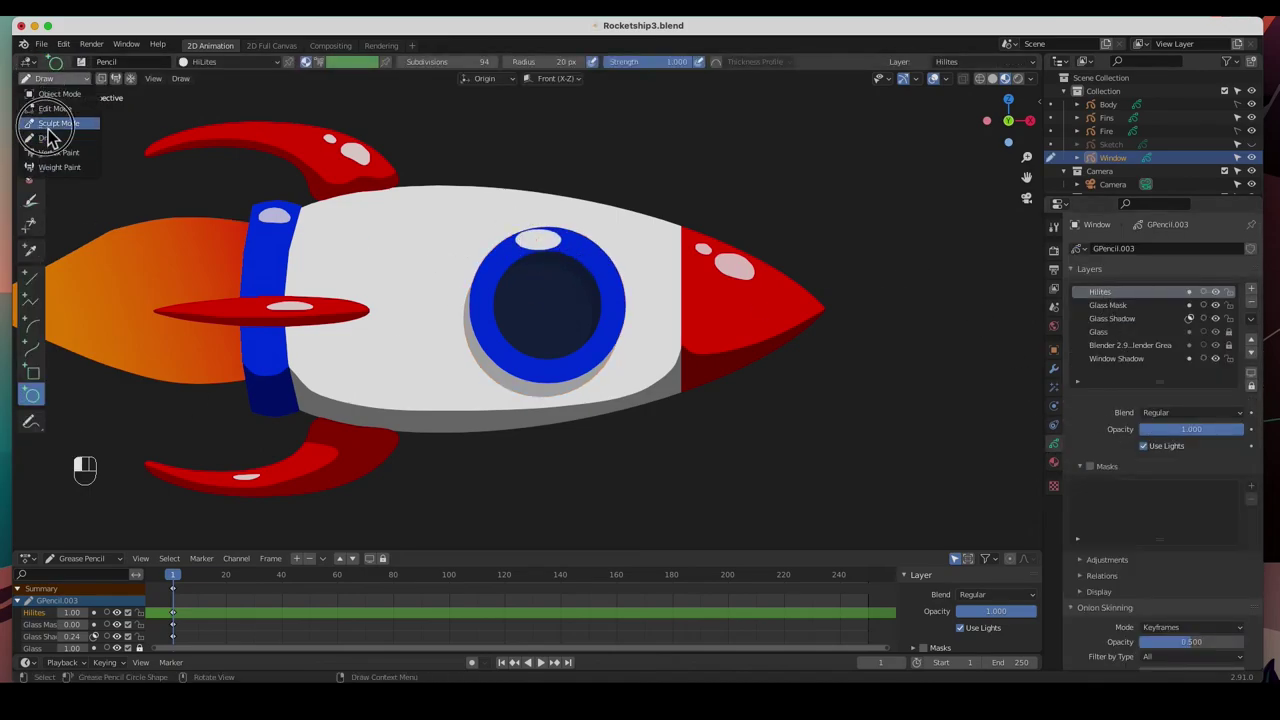
click(50, 124)
drag(537, 245, 546, 246)
key(super+z)
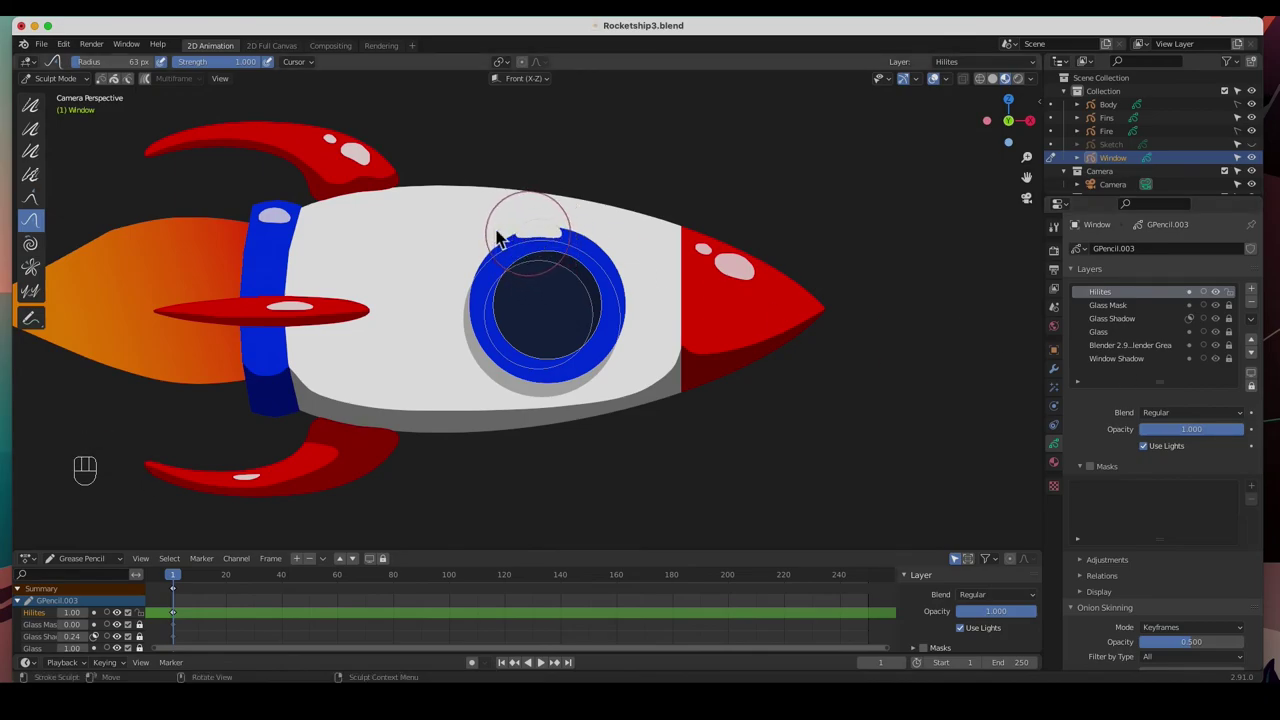
Fit the highlight onto the window ring in Edit Mode, set the Hilites layer opacity to 0.629, and return to Object Mode
key(Tab)
drag(543, 230, 624, 297)
key(s)
click(615, 306)
click(30, 200)
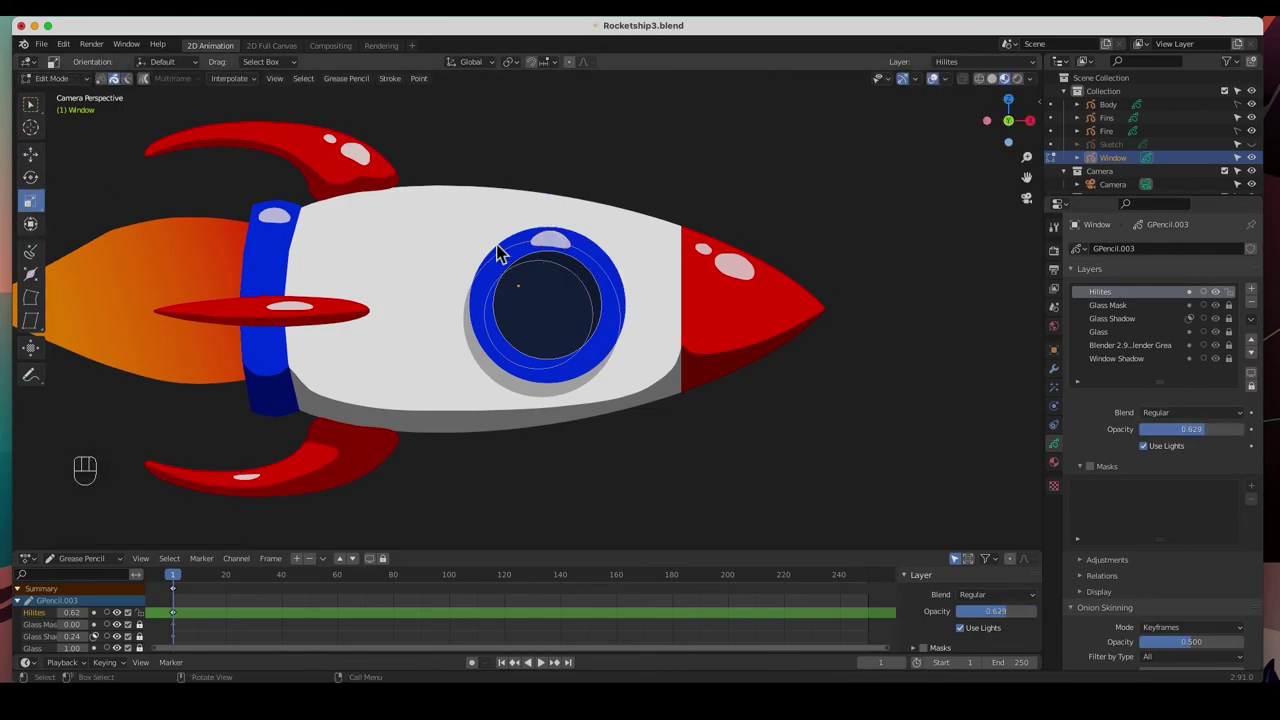
key(Home)
click(30, 104)
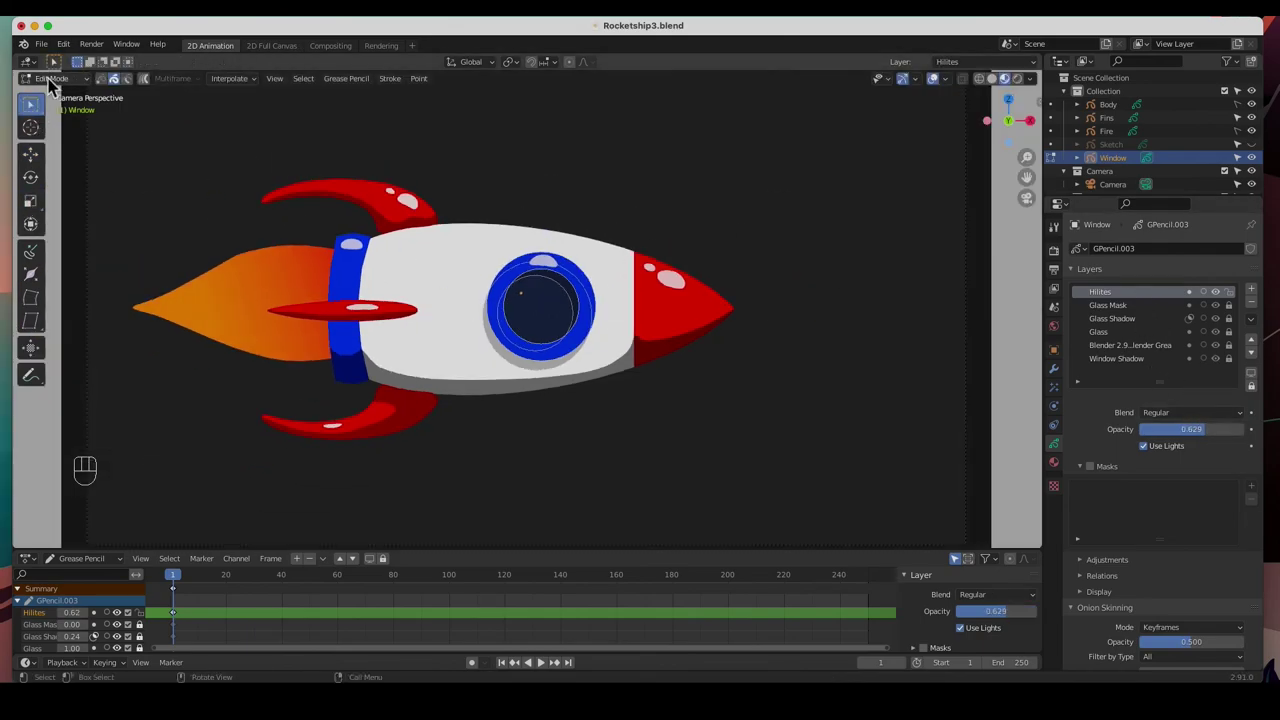
key(Tab)
Unlock the Body object's Shadow layer and lower its opacity to 0.547
click(390, 362)
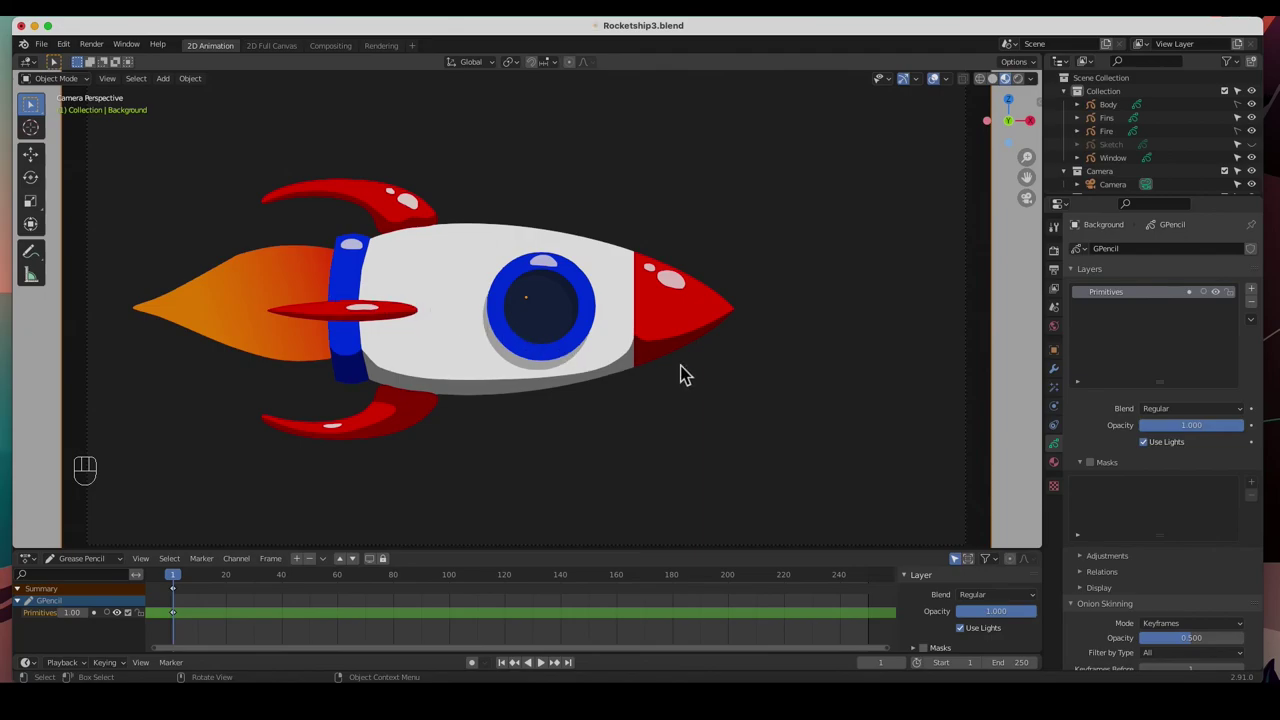
click(1053, 462)
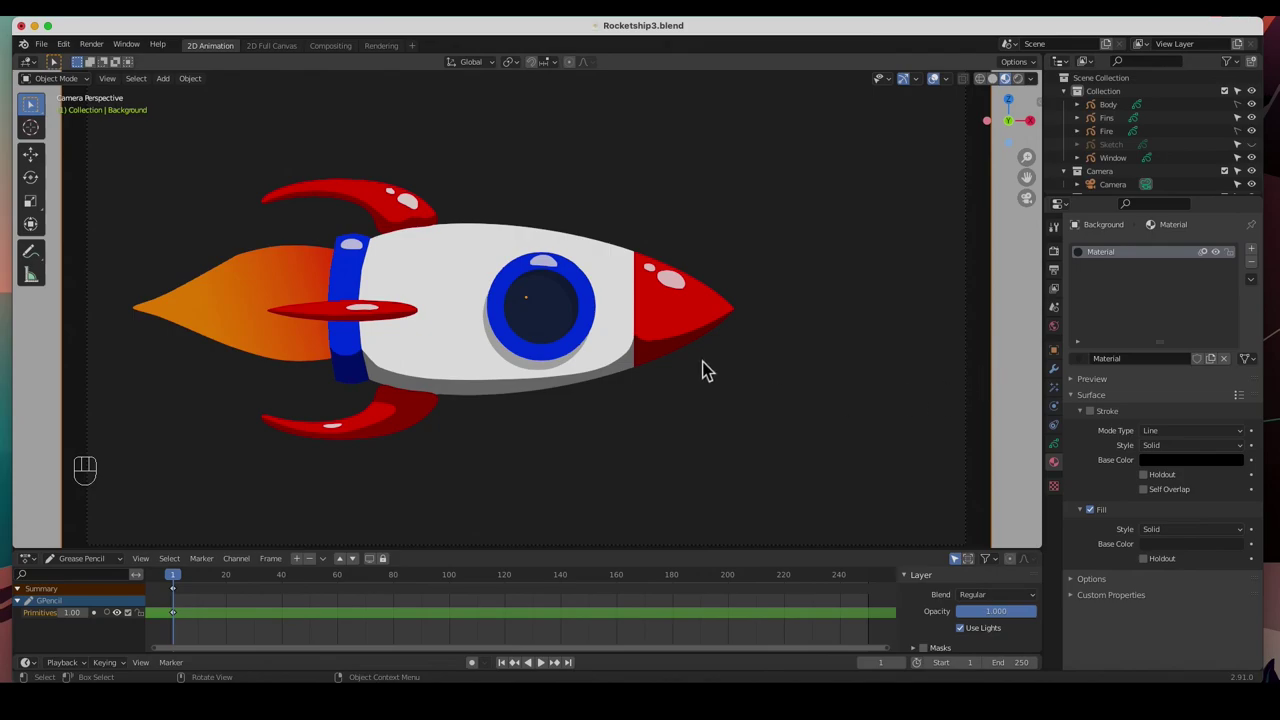
click(1107, 105)
key(super+z)
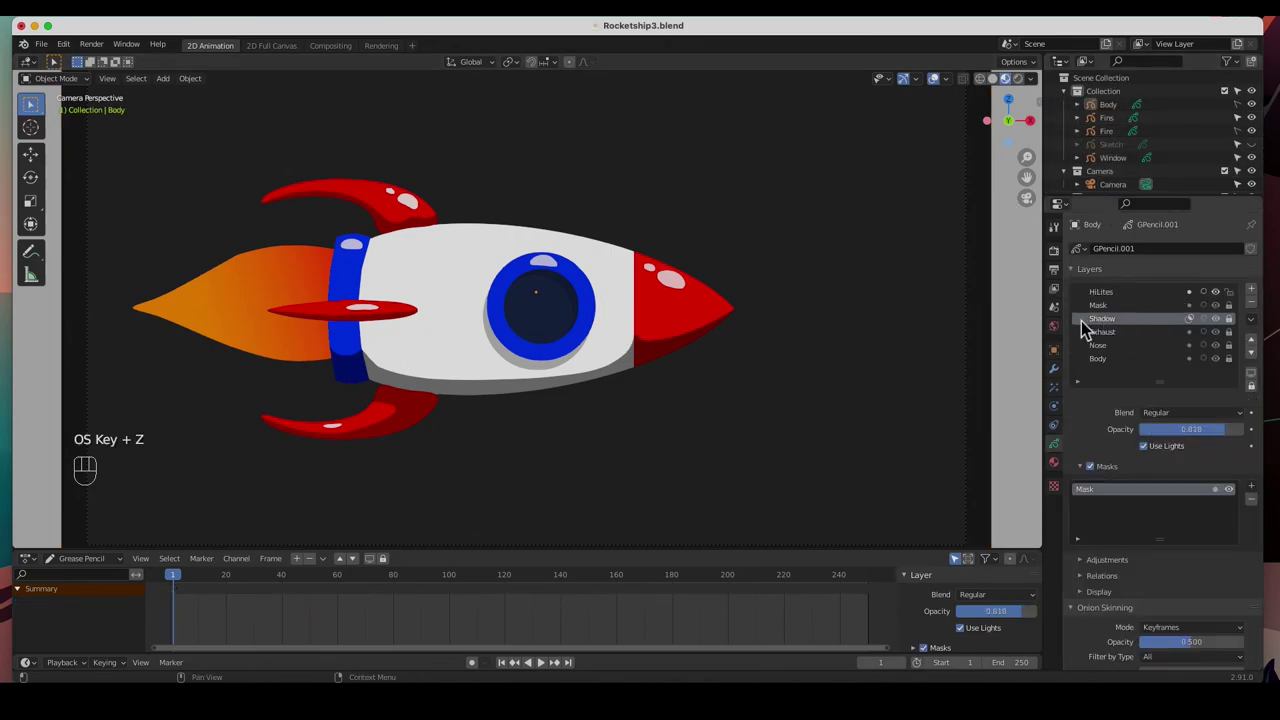
click(1229, 318)
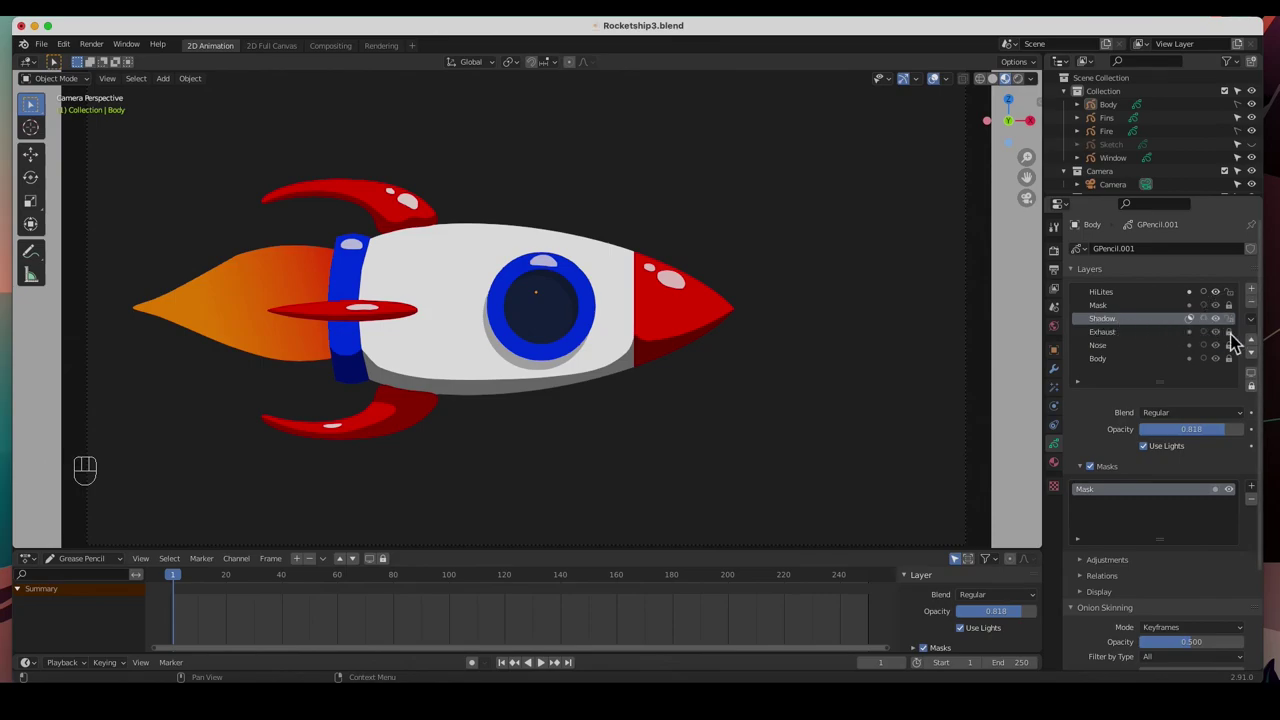
drag(1222, 430, 1189, 430)
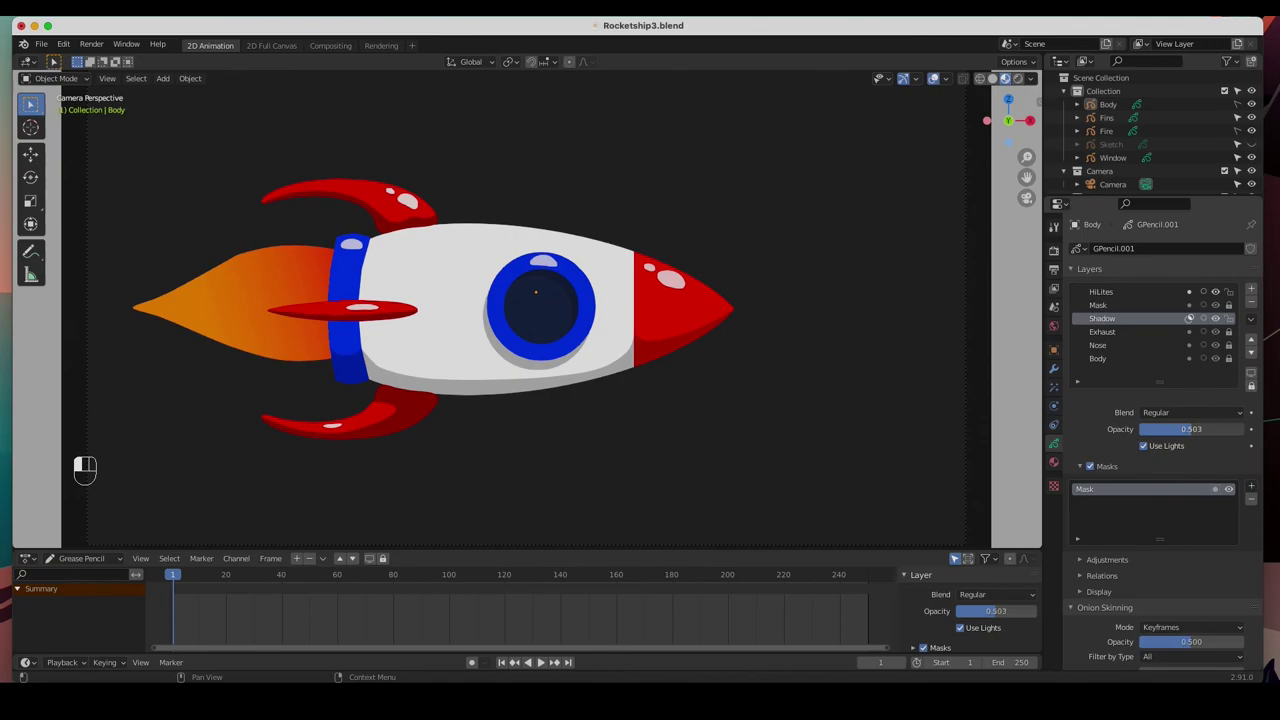
scroll(489, 318, down, 2)
scroll(490, 321, up, 2)
scroll(491, 323, down, 1)
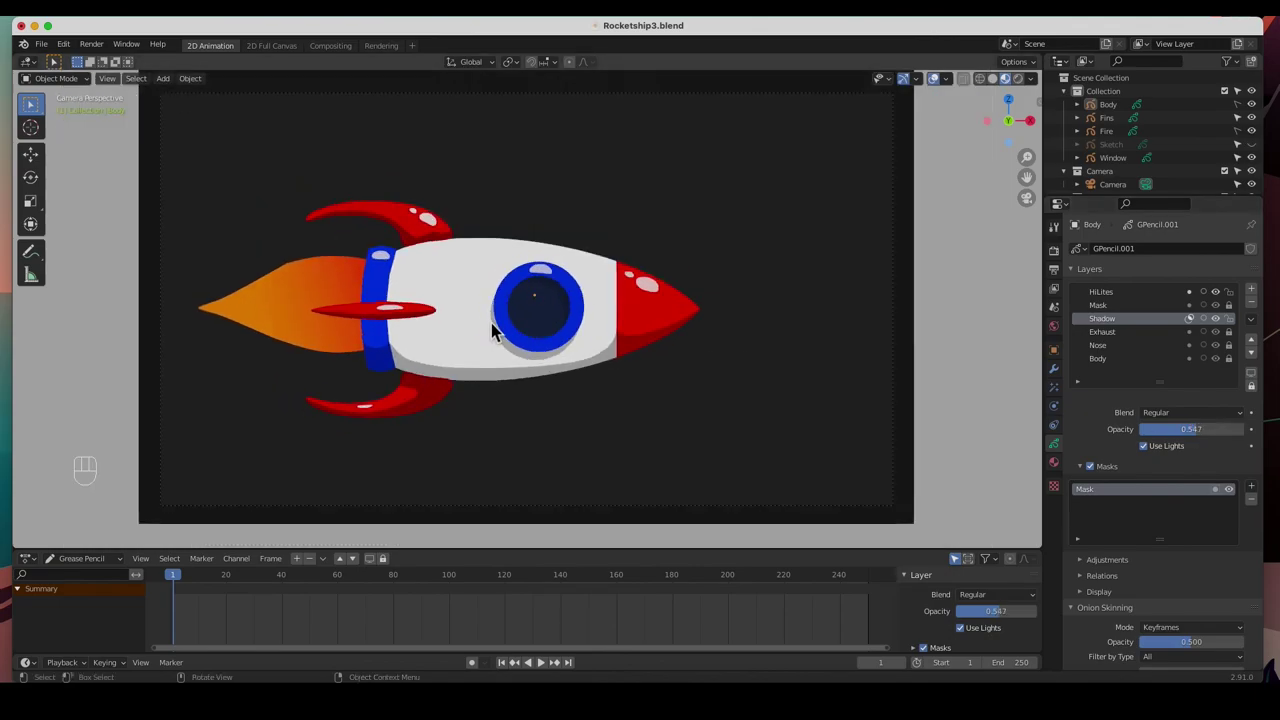